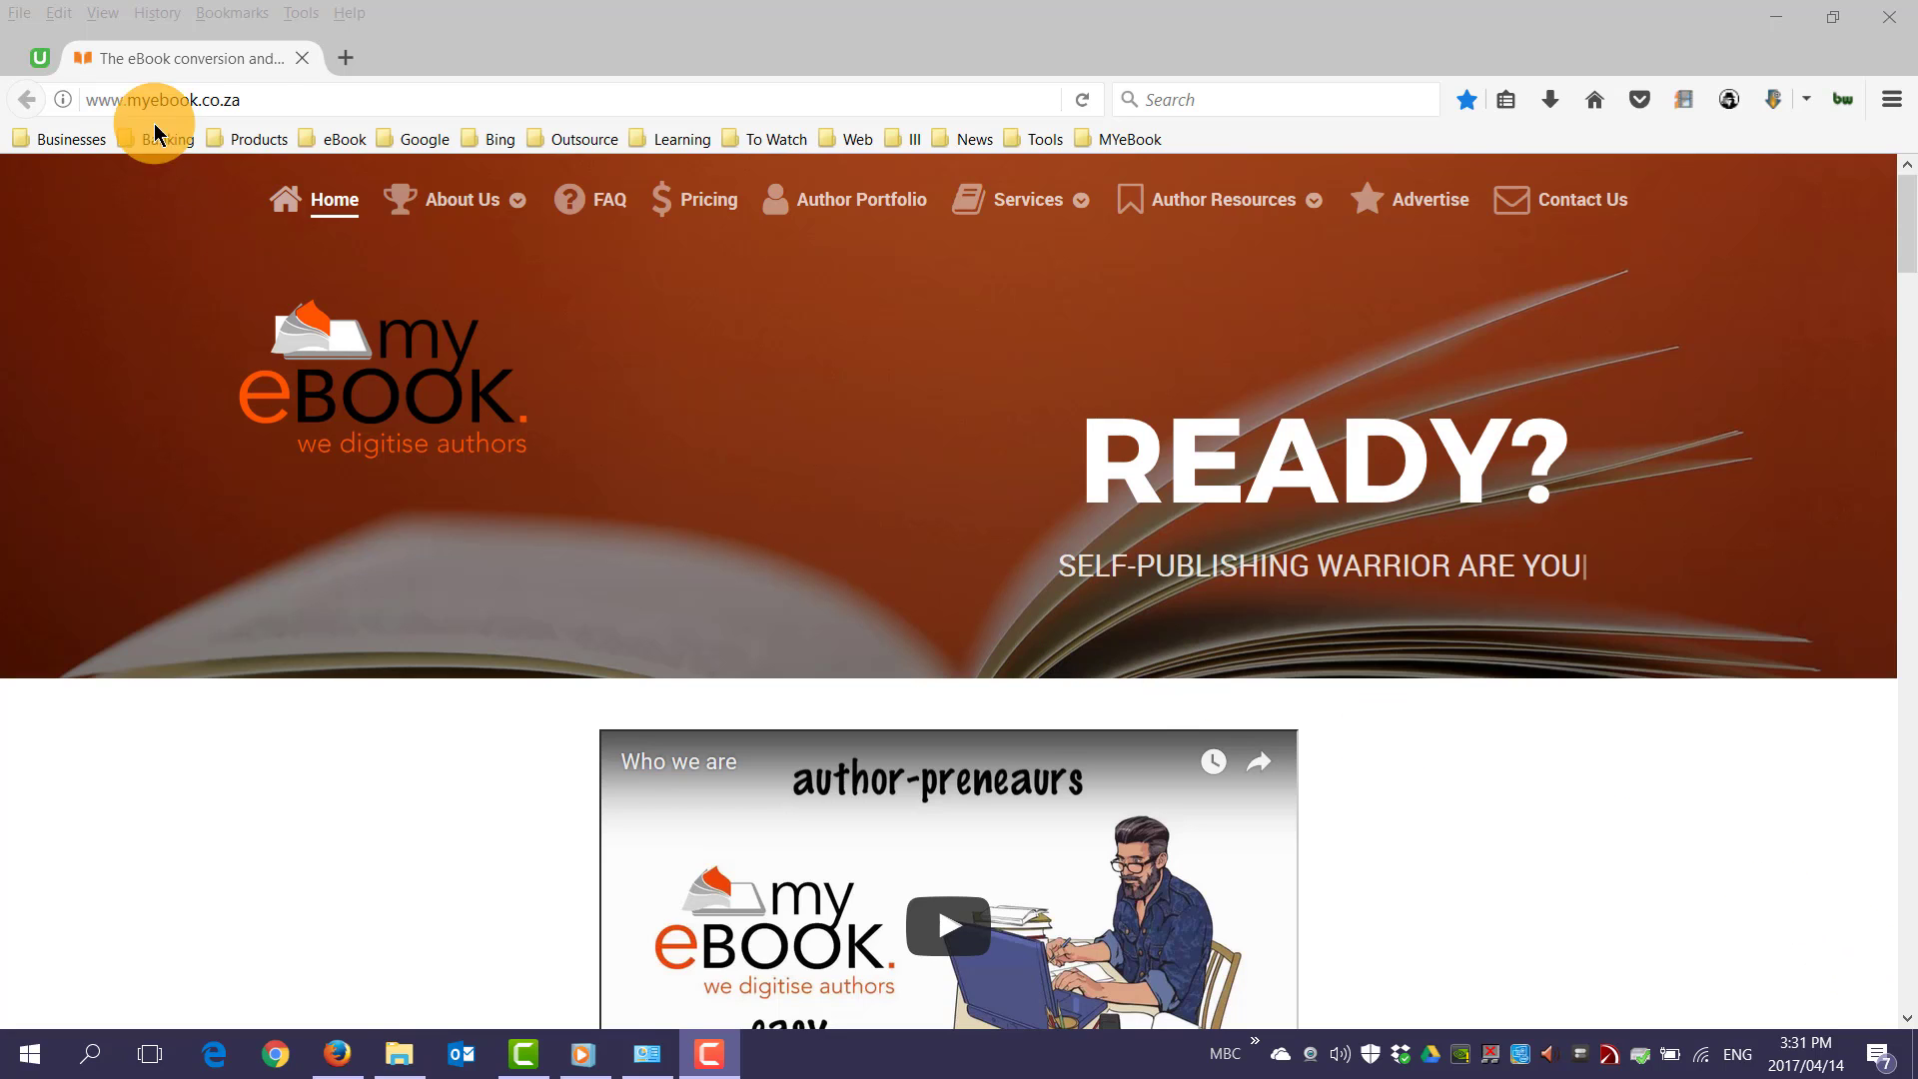
# Step: Search Google for 'amazon kindle previwer' in a new Firefox tab
pyautogui.doubleClick(333, 55)
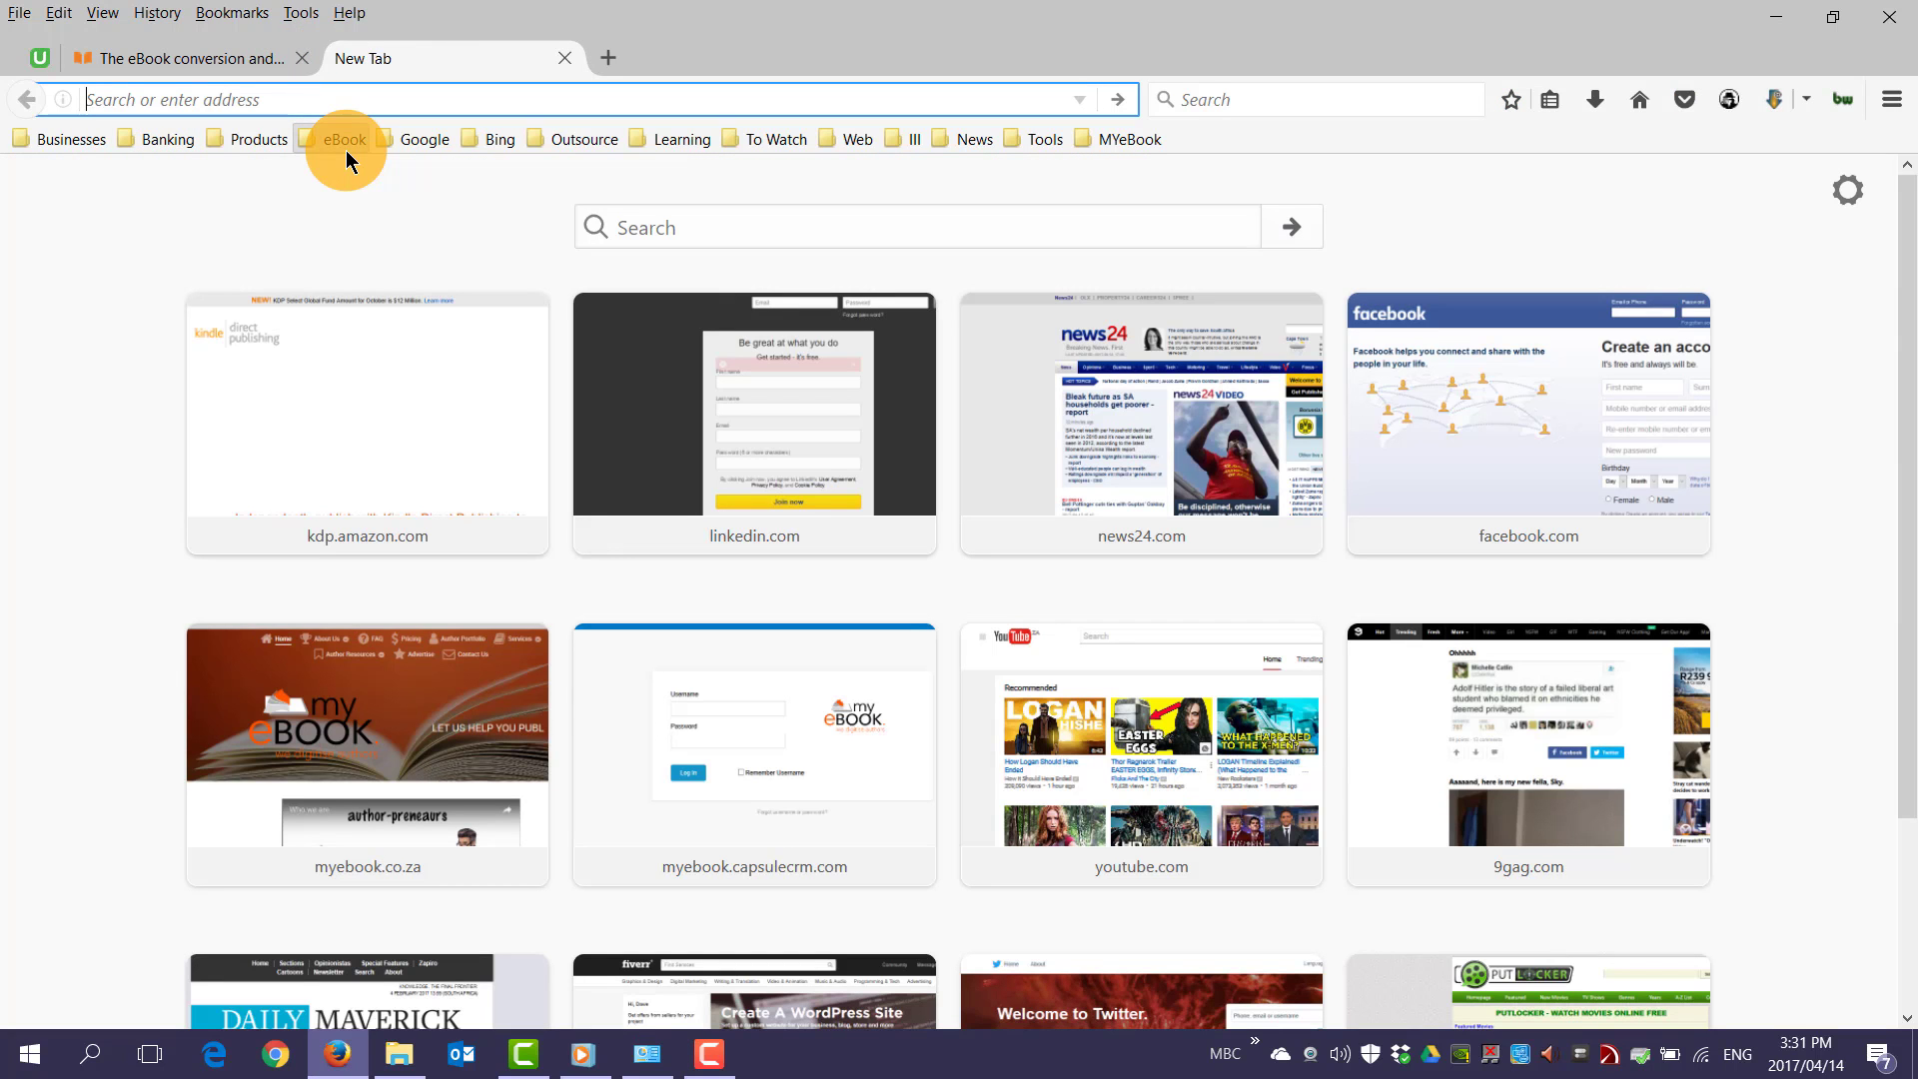
pyautogui.write('am')
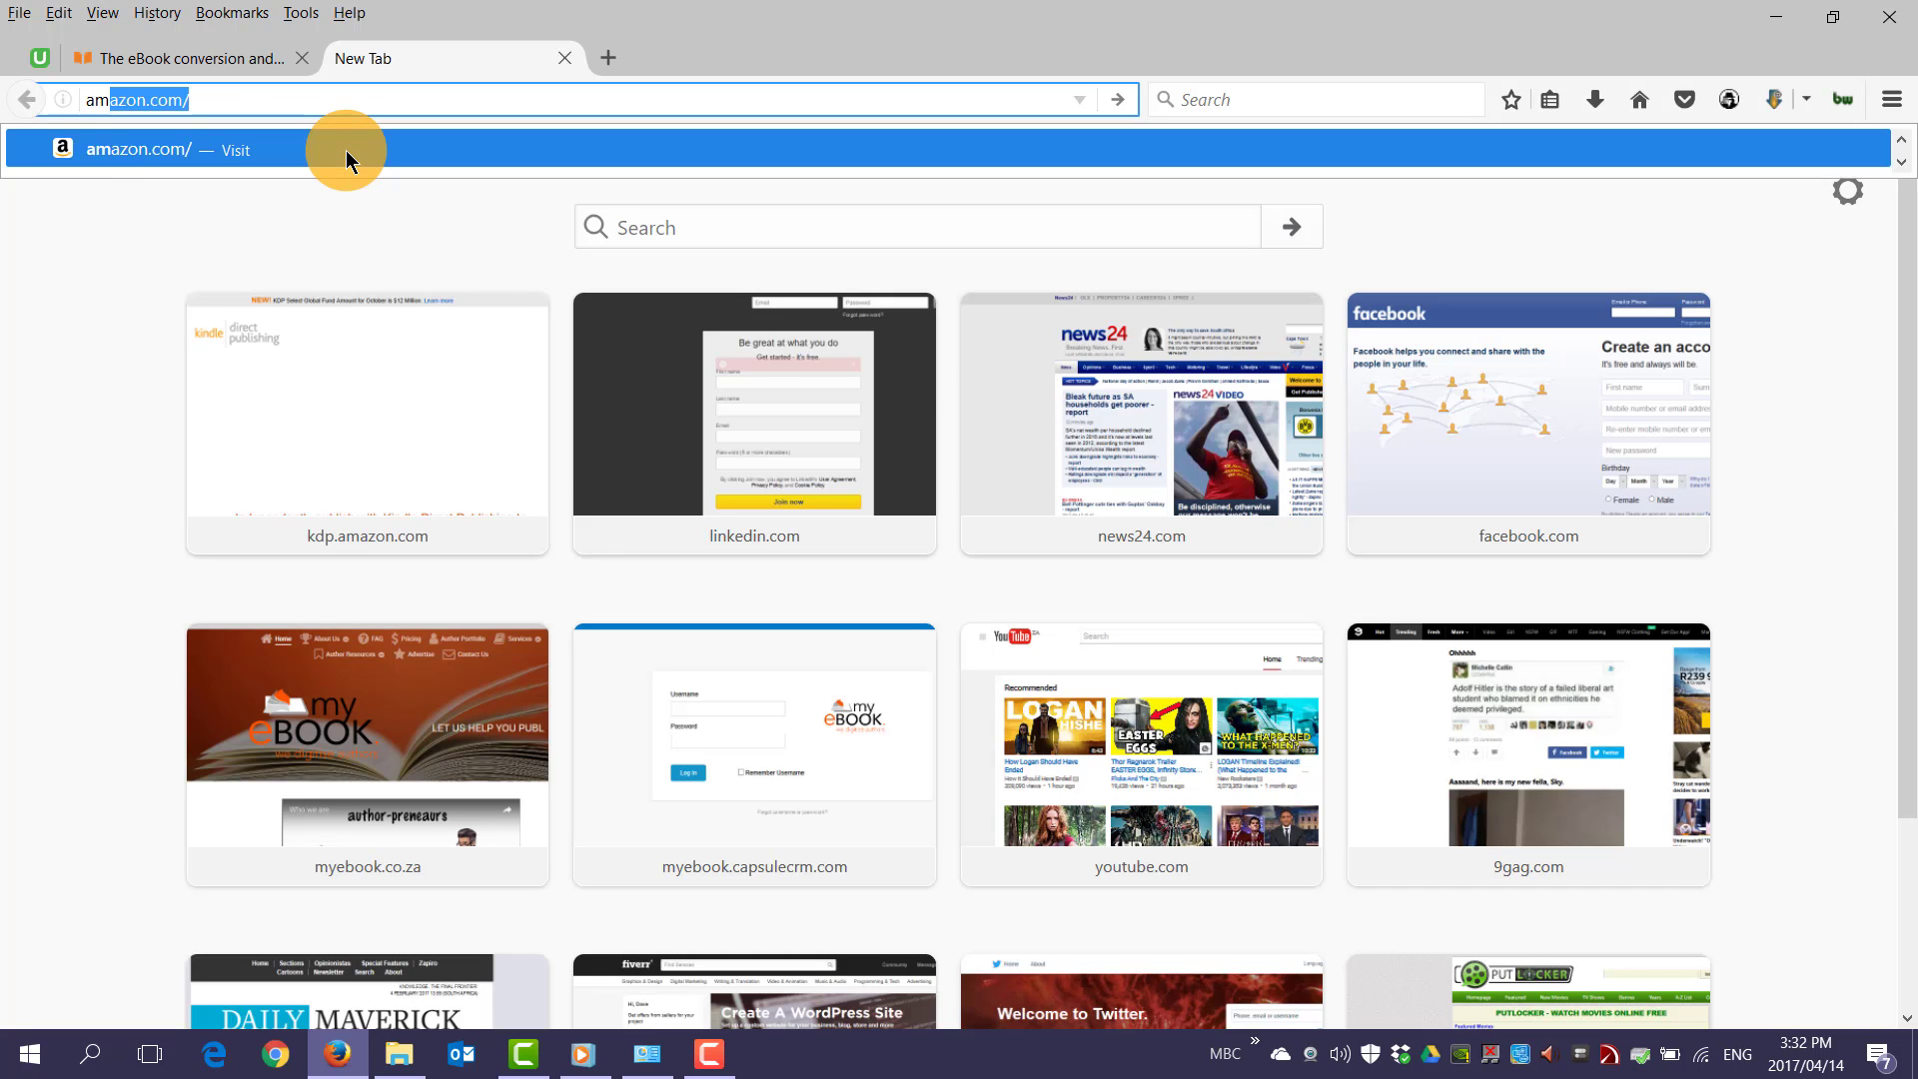
pyautogui.write('azon kindle previw')
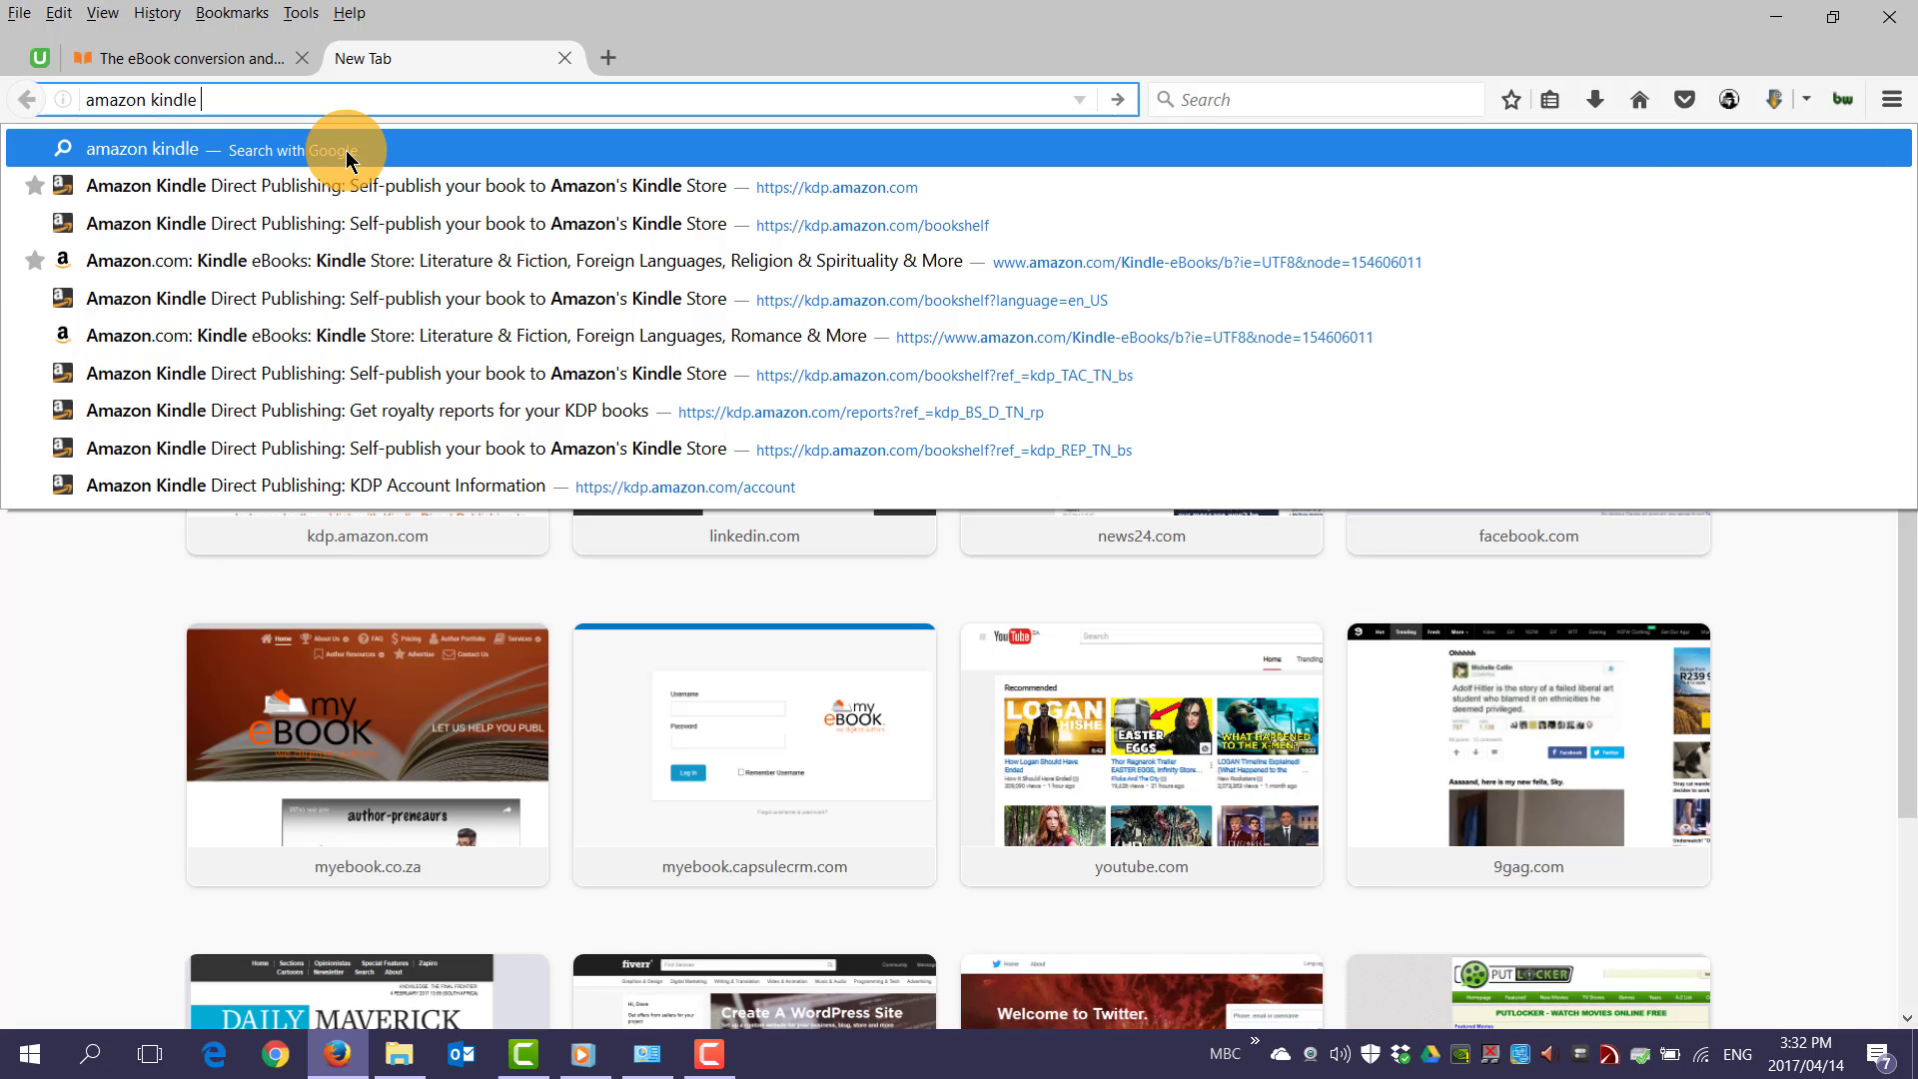
pyautogui.write('er')
pyautogui.press('Return')
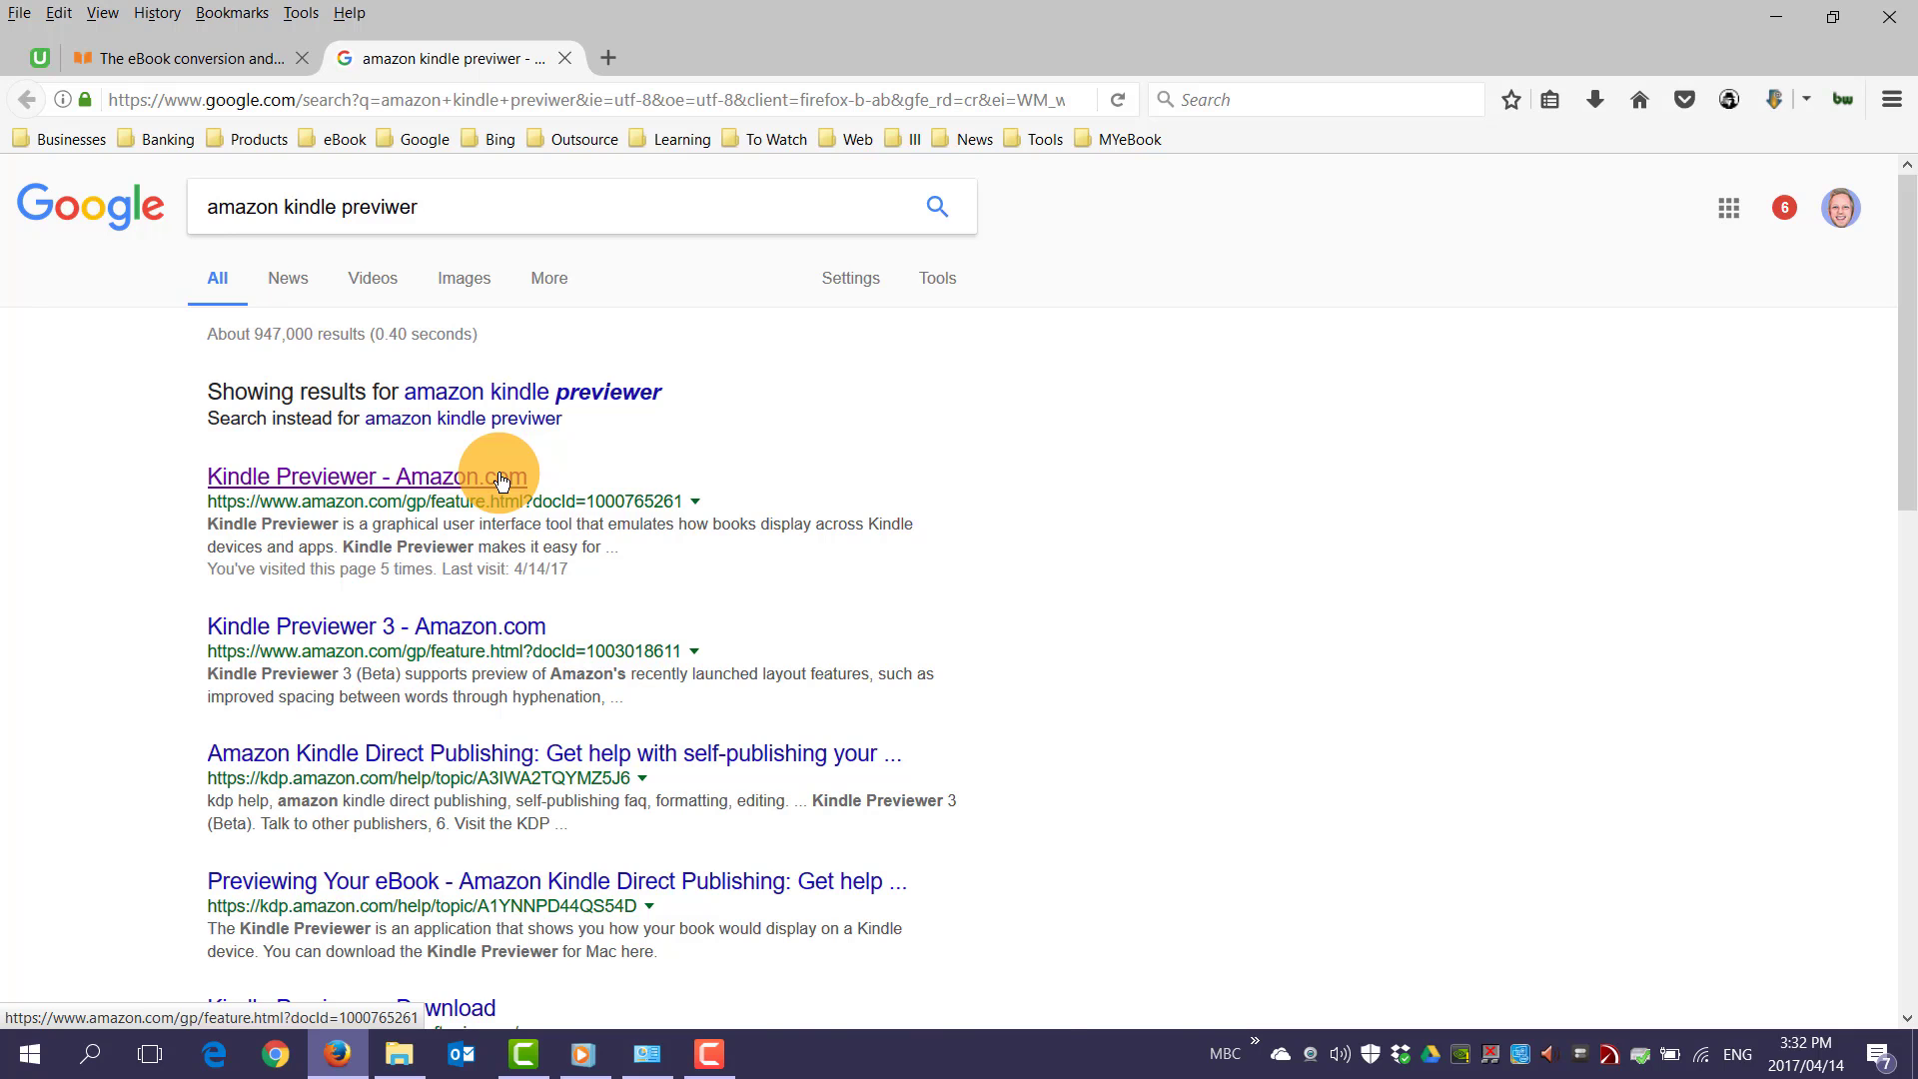
# Step: Open the 'Kindle Previewer - Amazon.com' search result
pyautogui.click(502, 479)
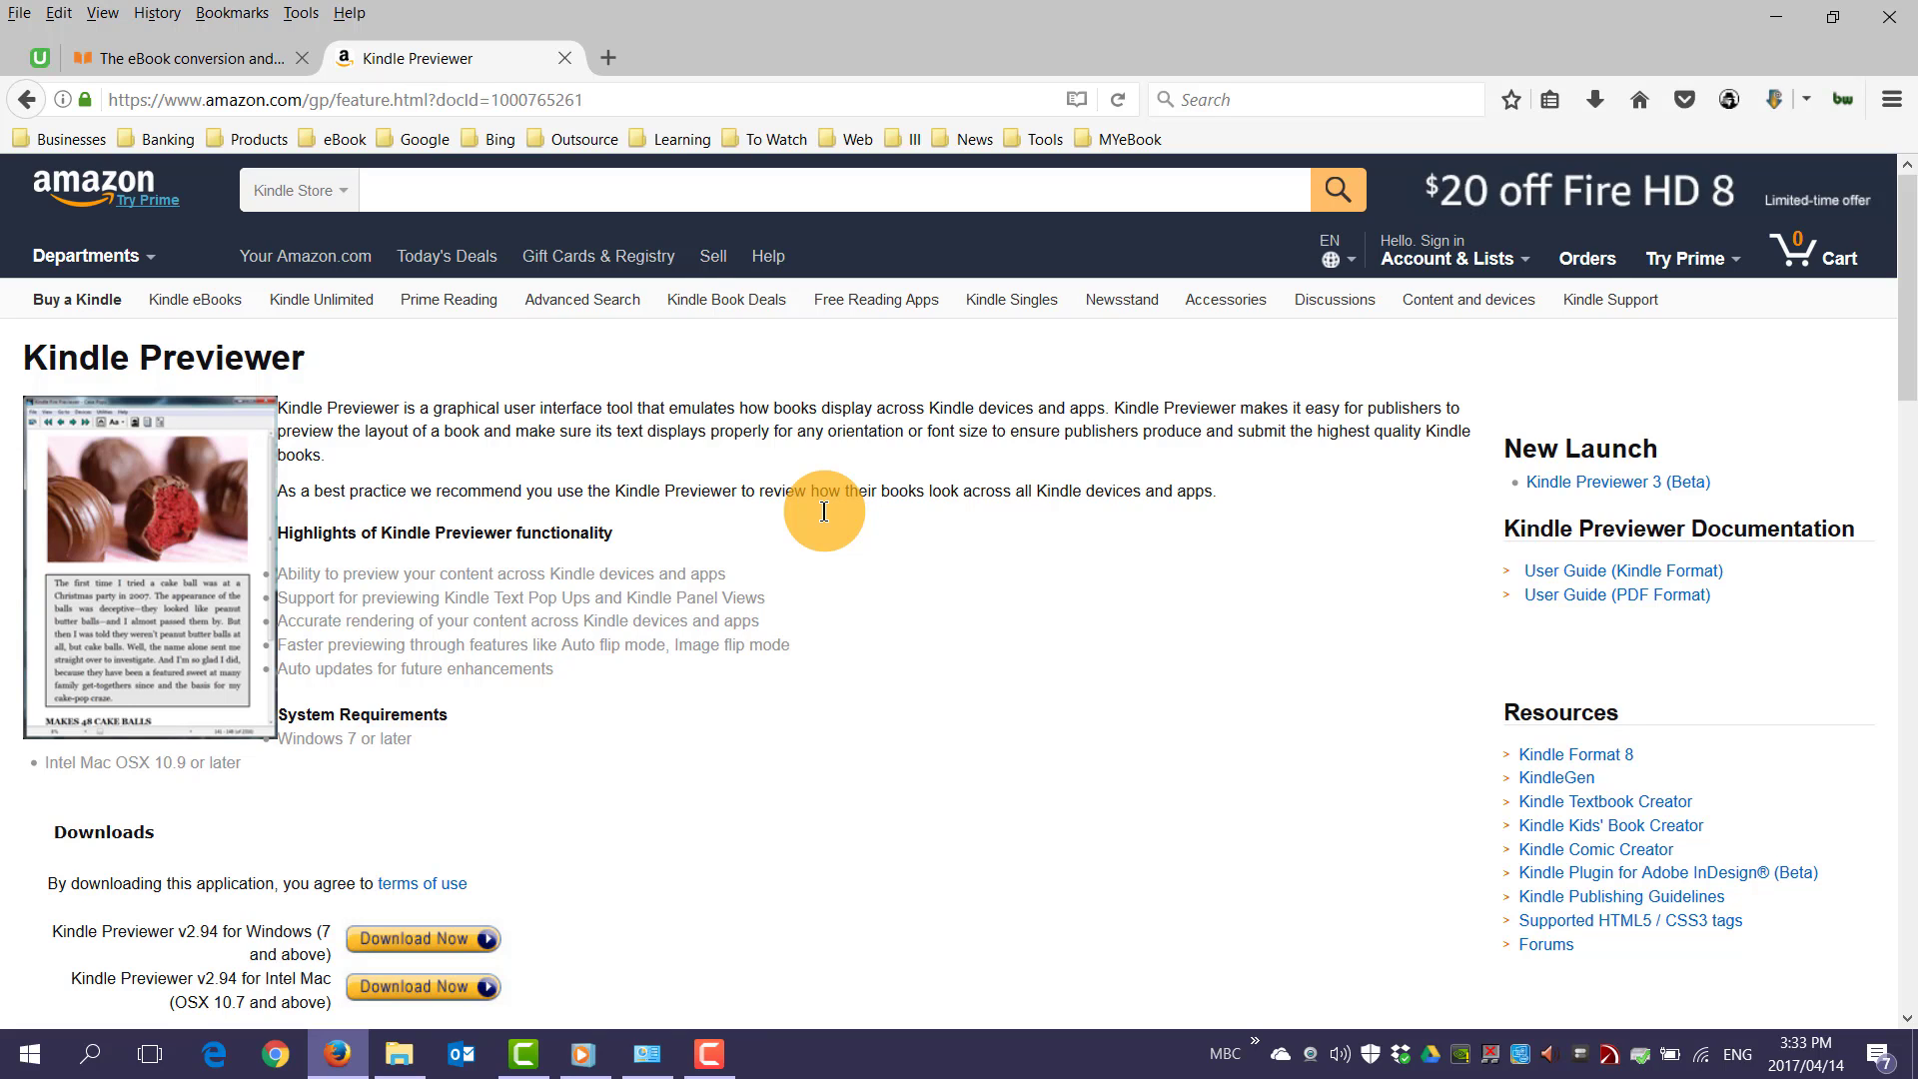
# Step: Download Kindle Previewer v2.94 for Windows as 1KindlePreviewerInstall.exe into the Amazon Kindle Previewer folder
pyautogui.scroll(-3, 869, 529)
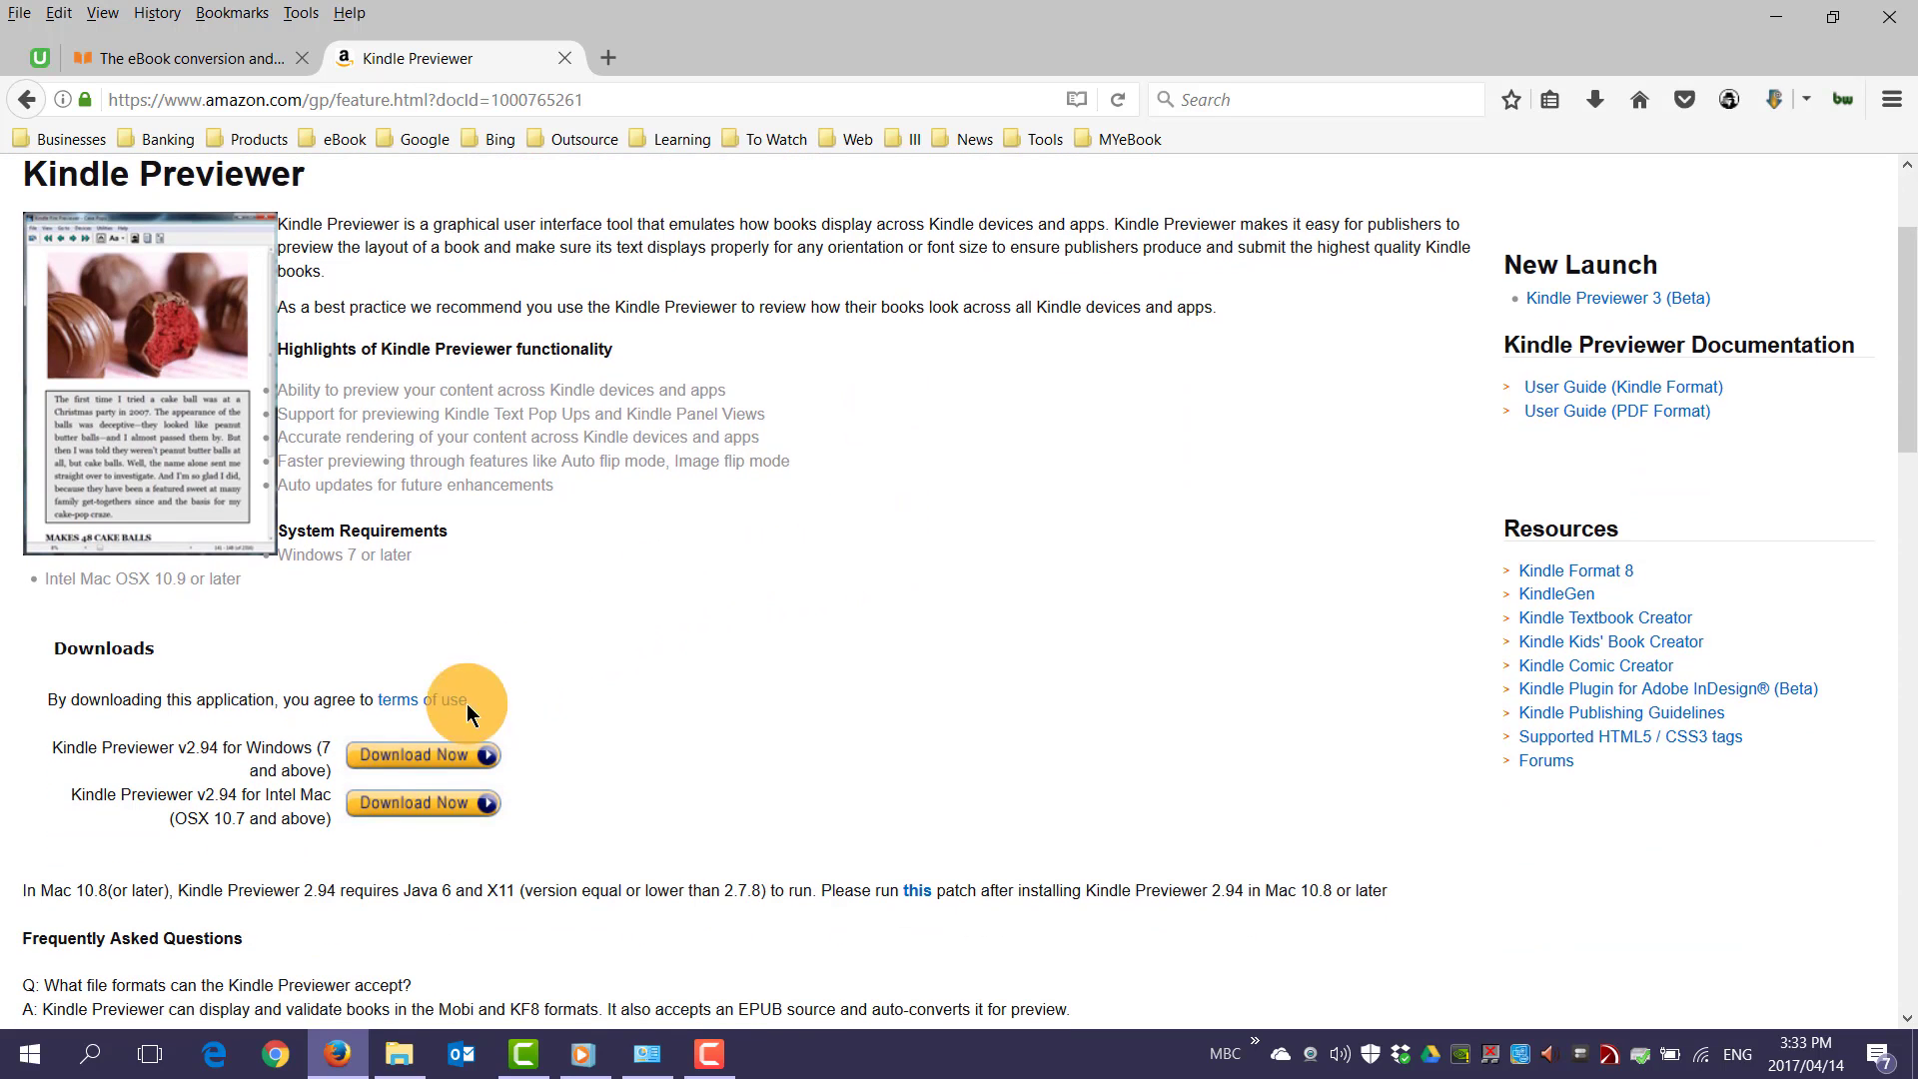
pyautogui.moveTo(160, 748); pyautogui.dragTo(333, 770)
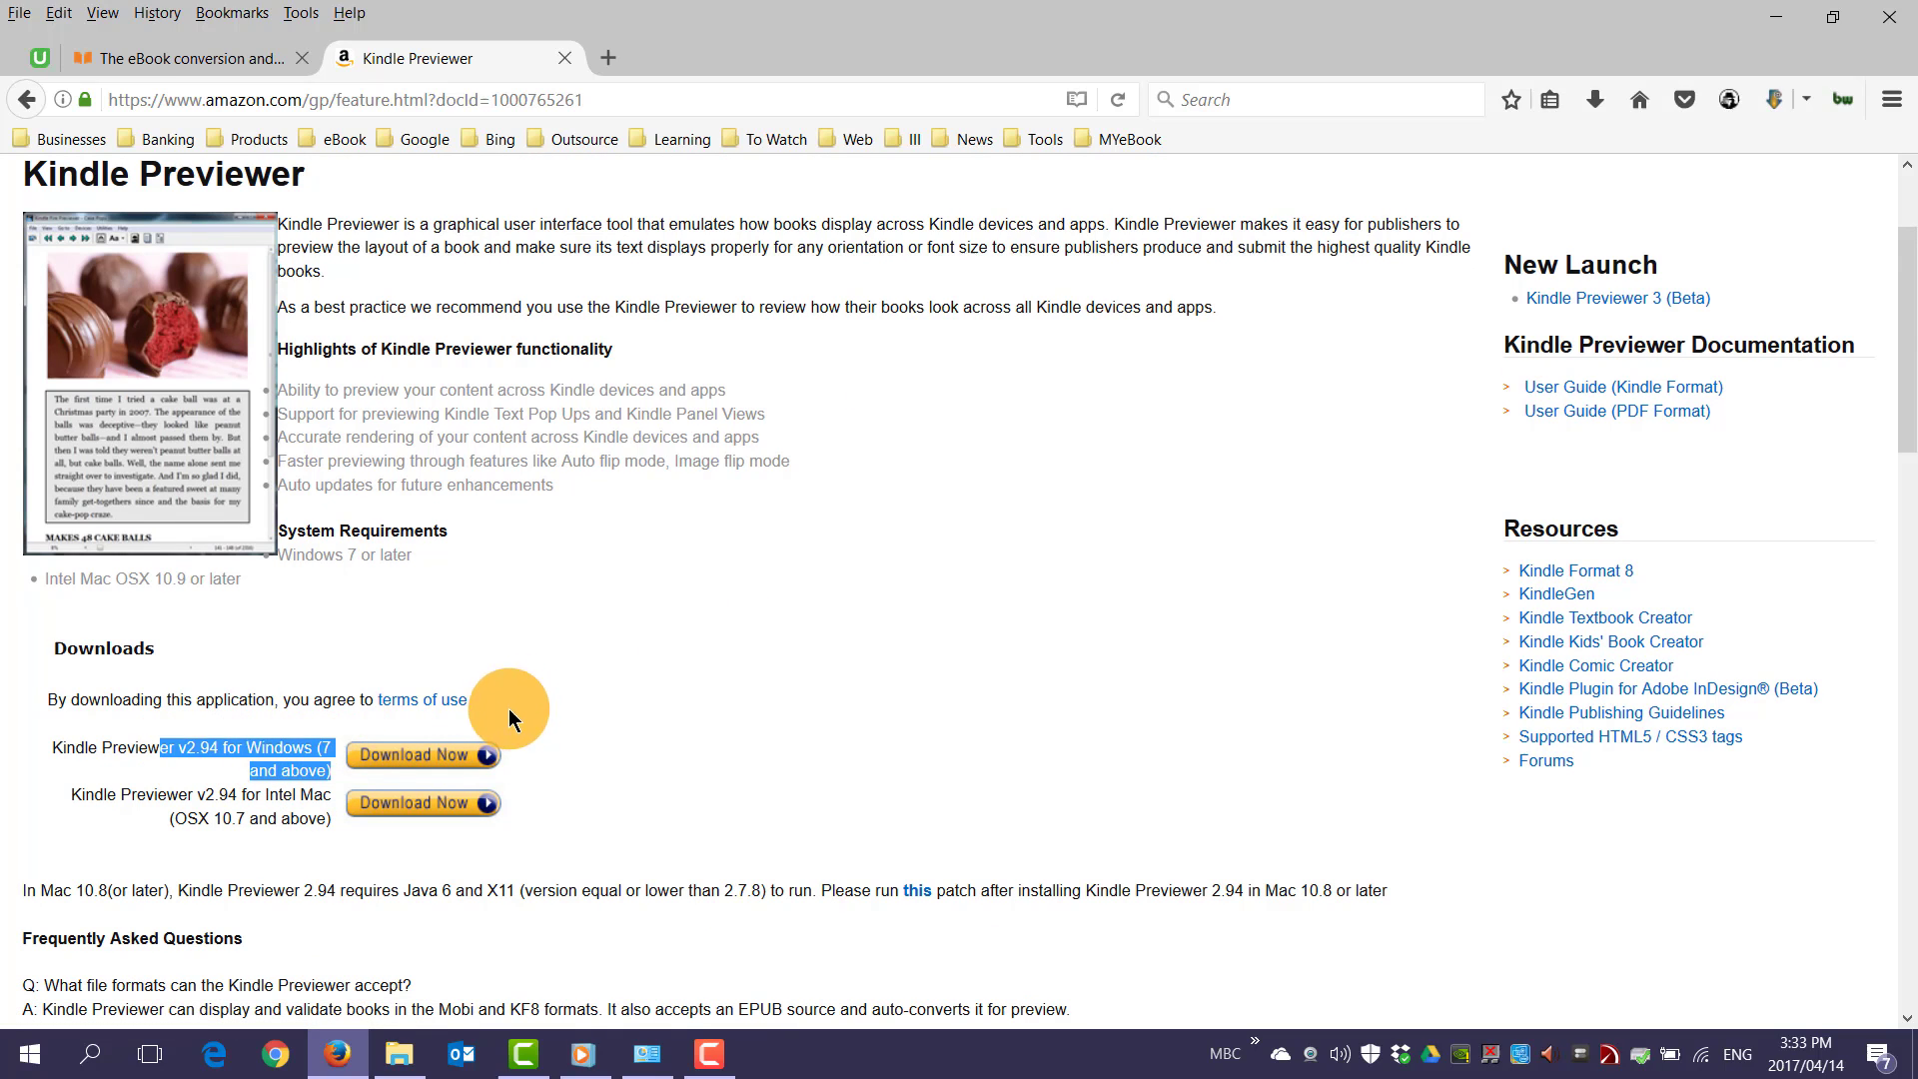
pyautogui.click(500, 753)
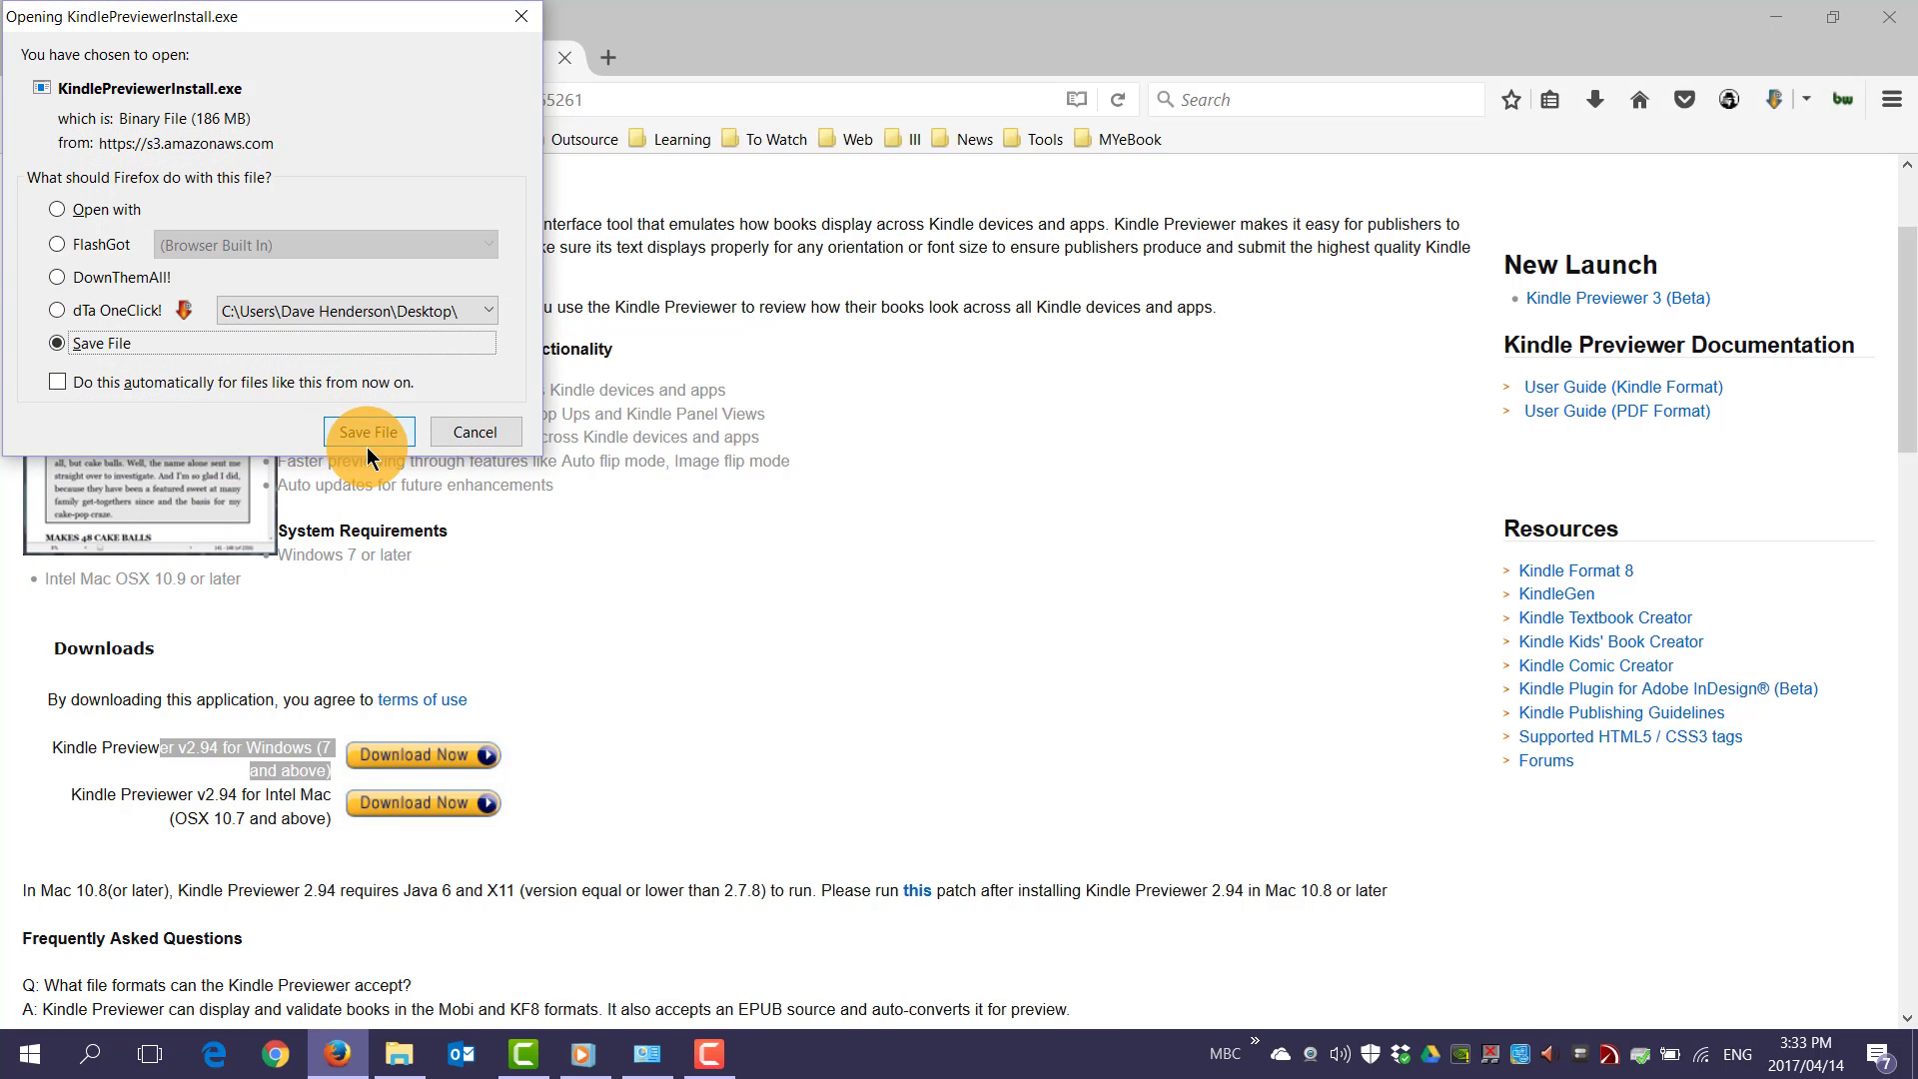
pyautogui.click(368, 449)
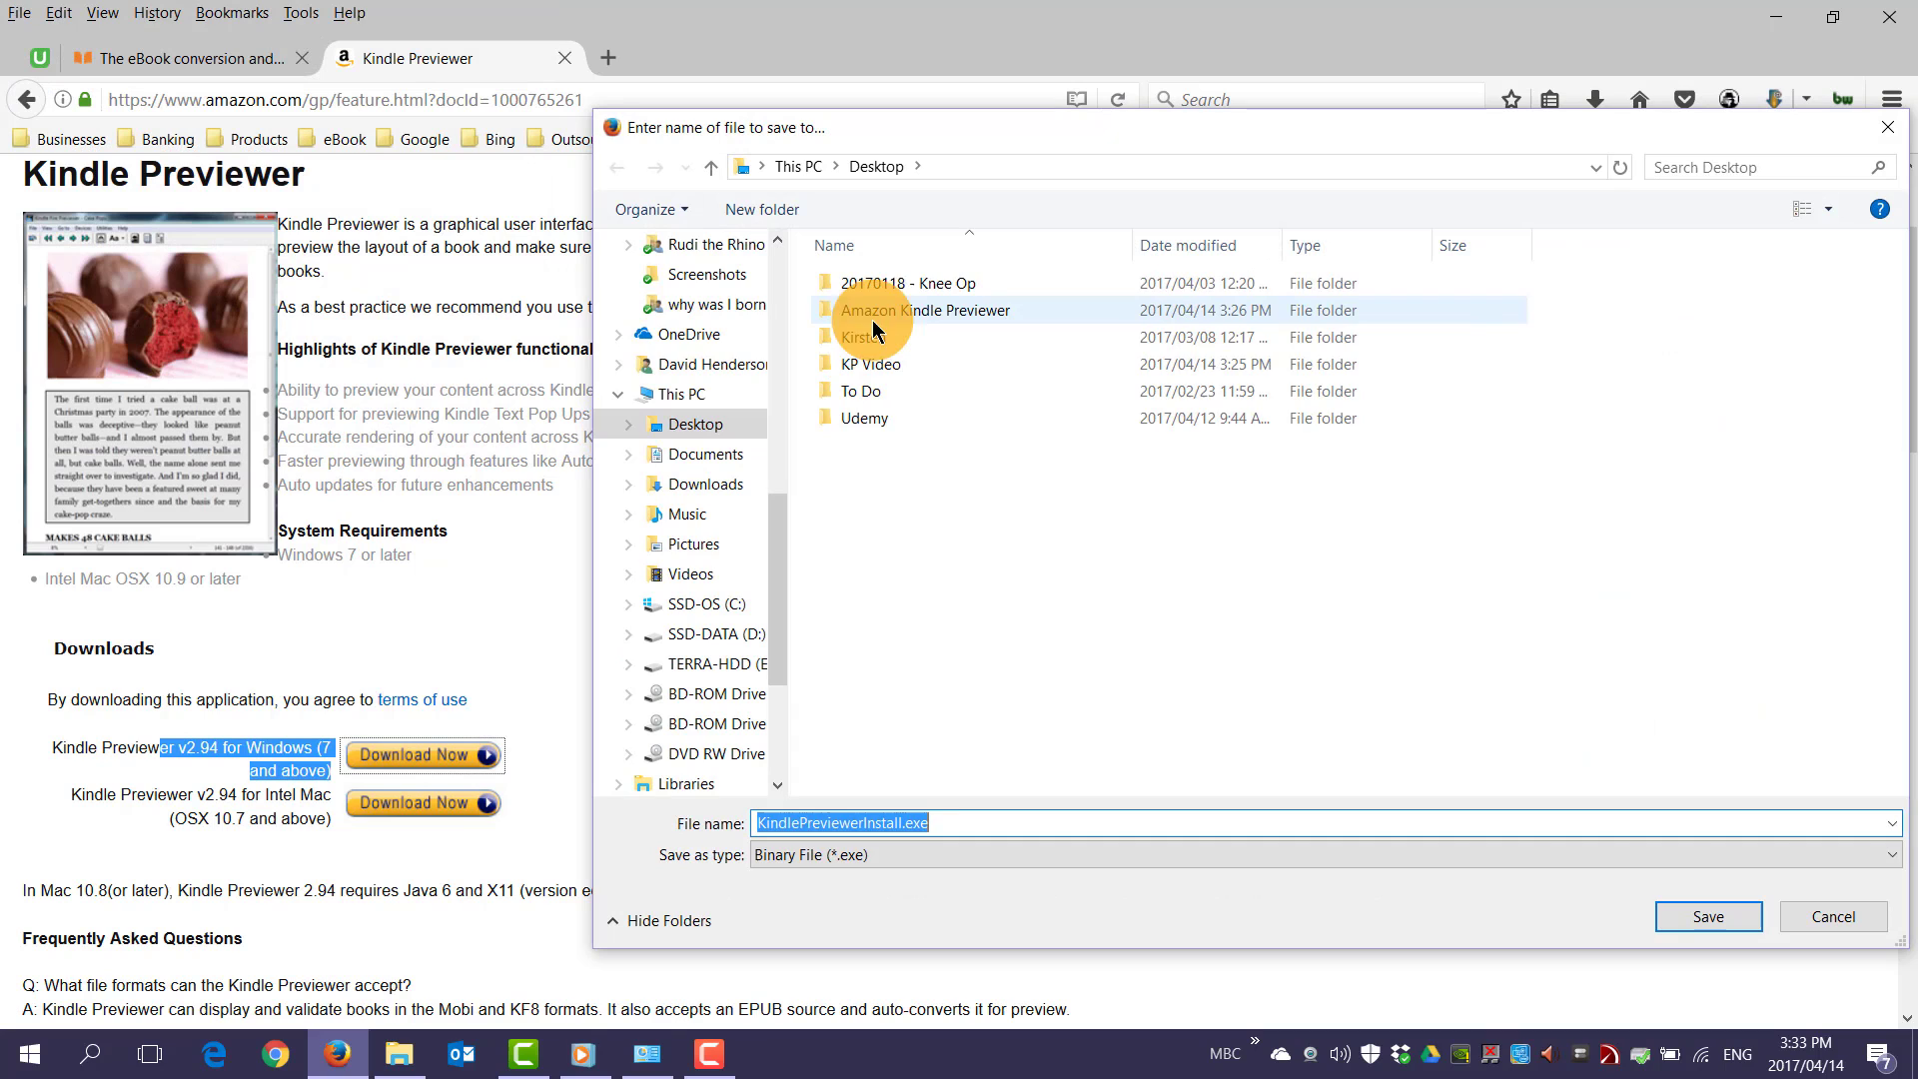
pyautogui.doubleClick(879, 310)
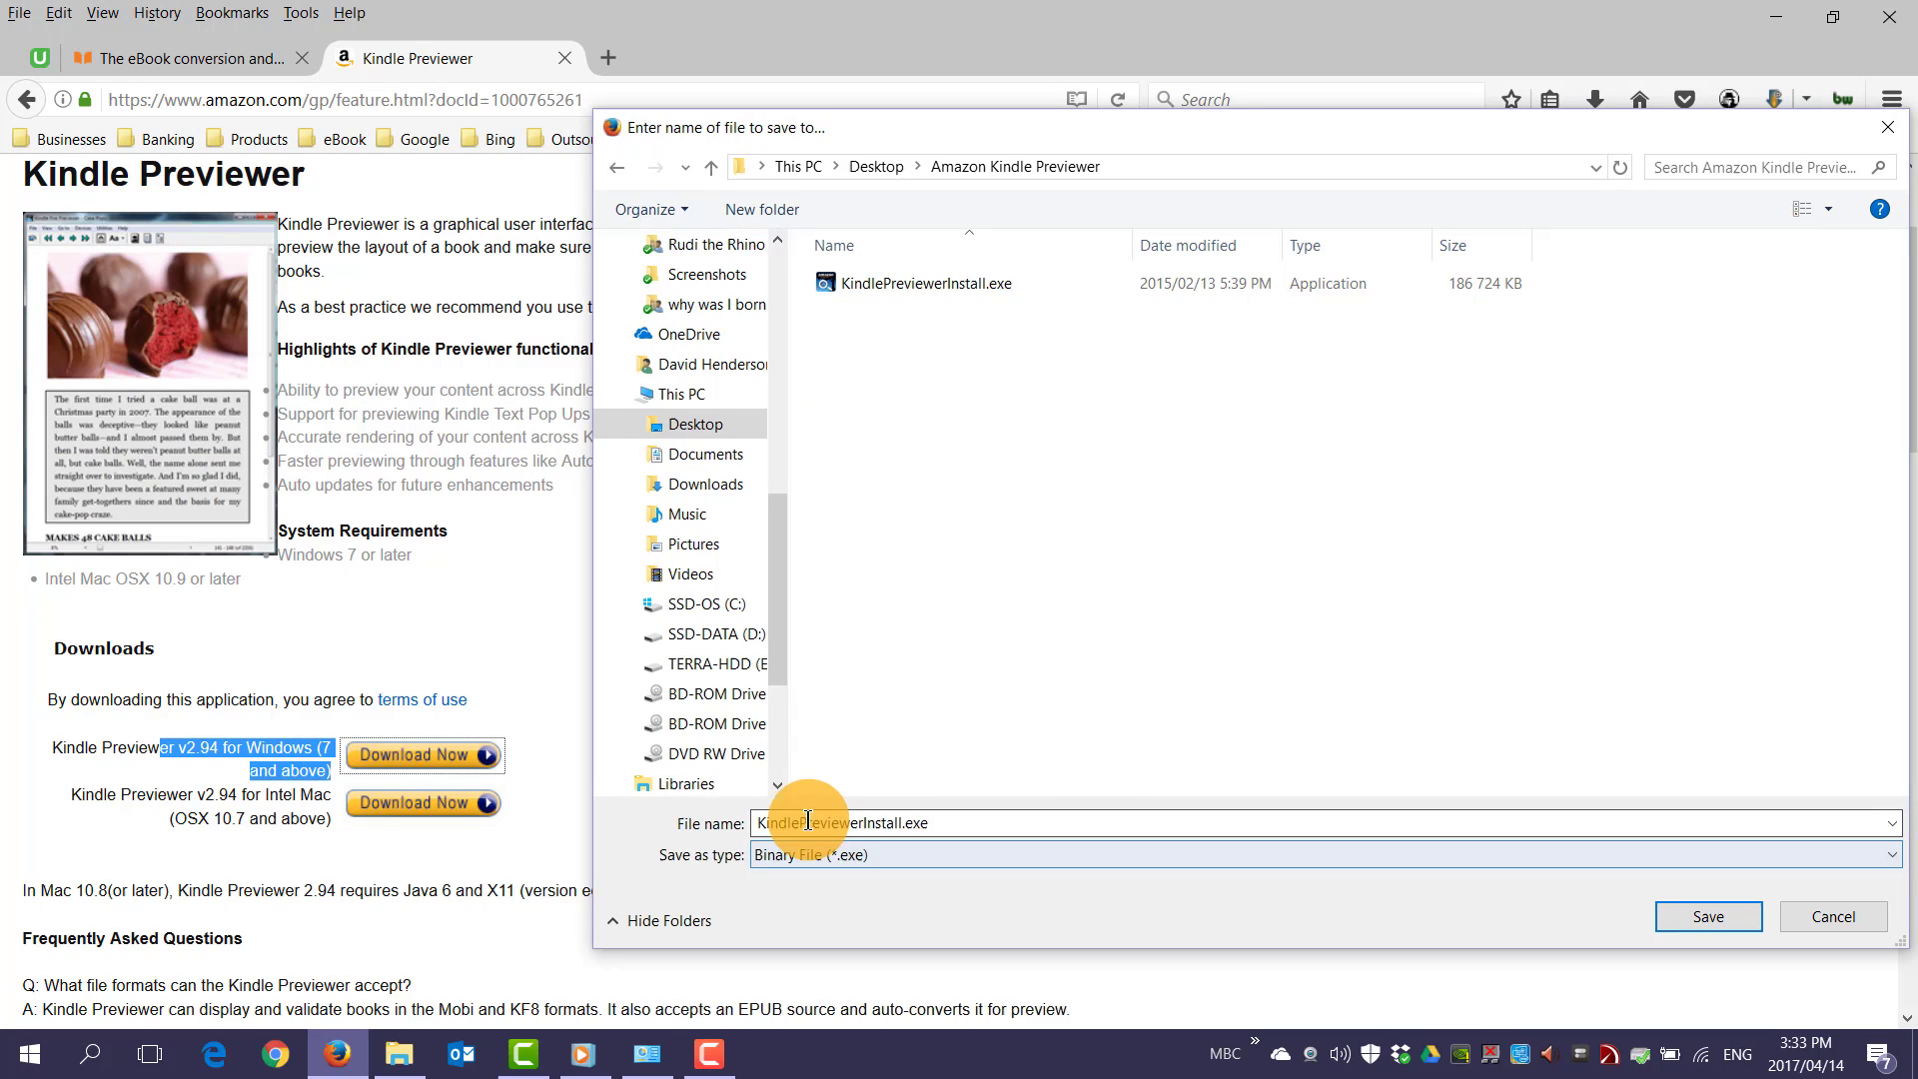
pyautogui.doubleClick(777, 824)
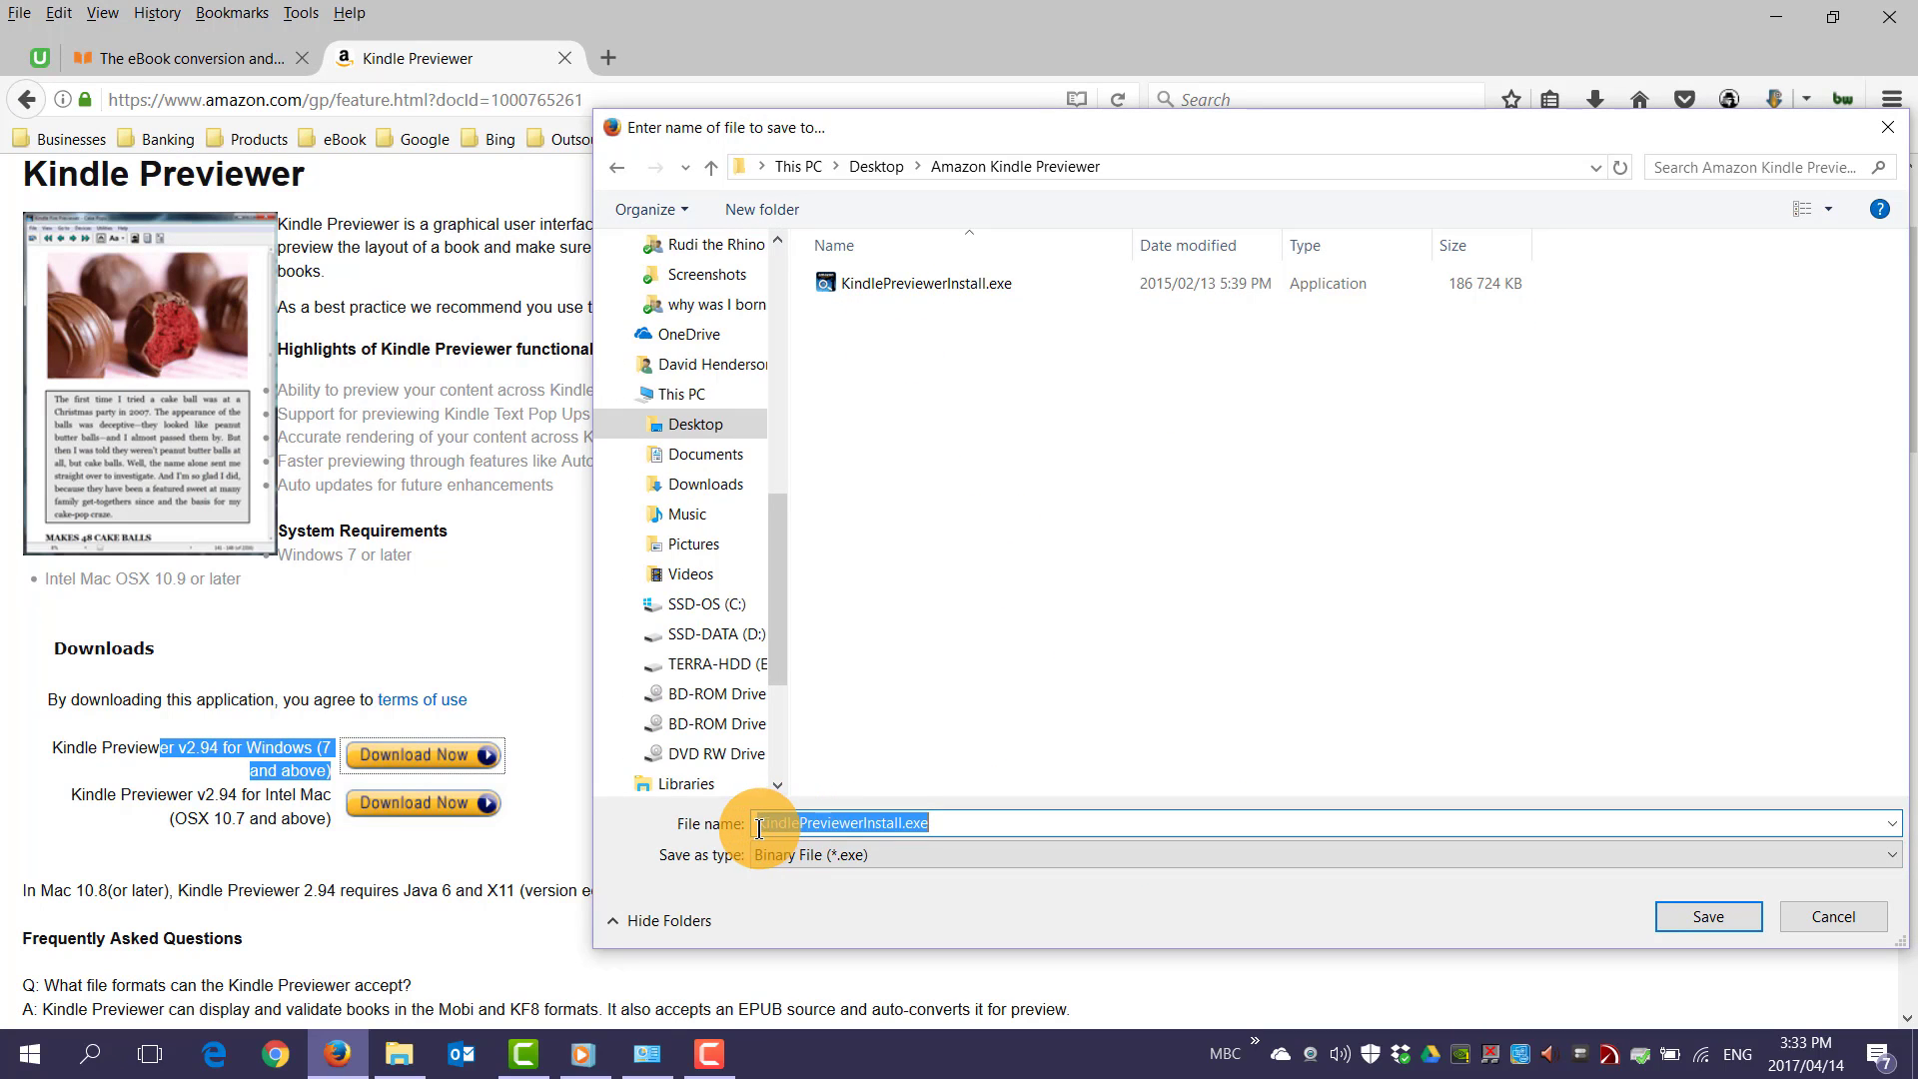
pyautogui.click(759, 823)
pyautogui.write('1')
pyautogui.click(1726, 929)
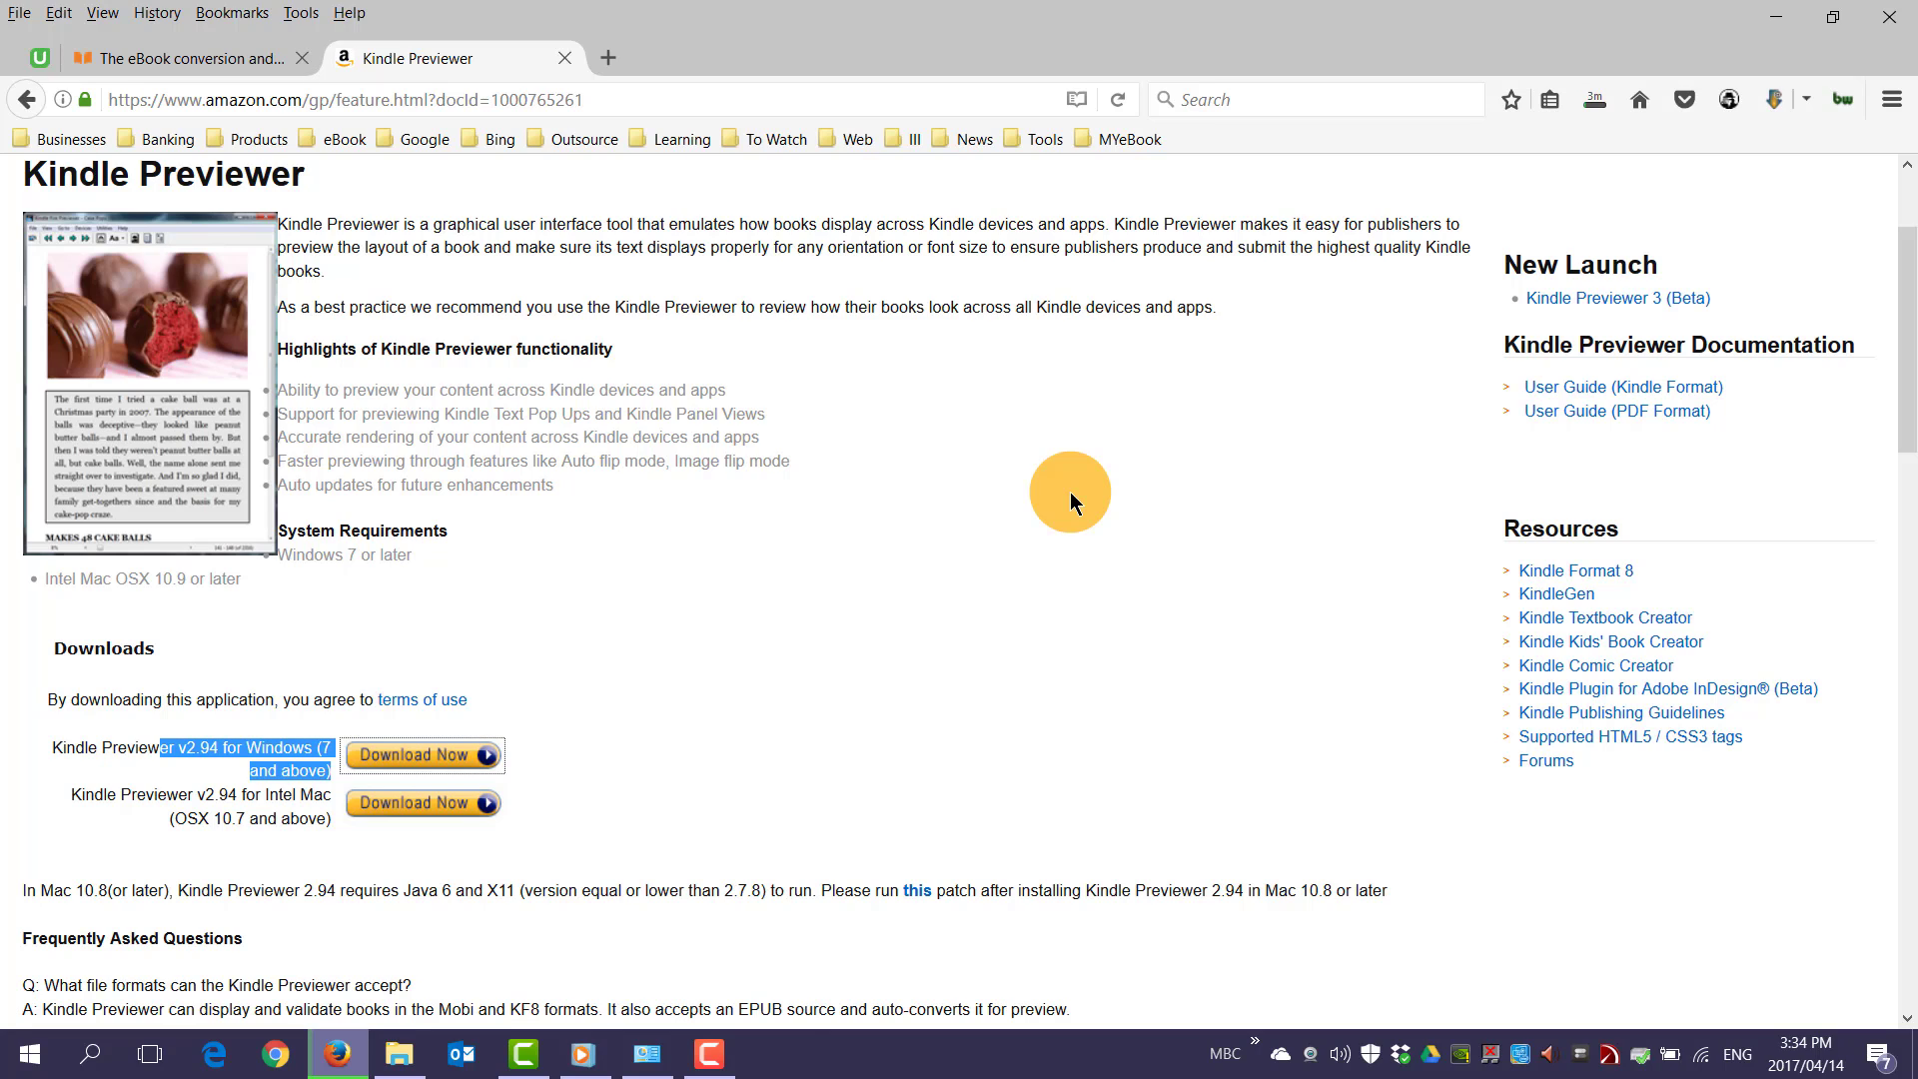
# Step: Cancel the 1KindlePreviewerInstall.exe download in the Downloads panel and minimize Firefox
pyautogui.scroll(3, 1064, 491)
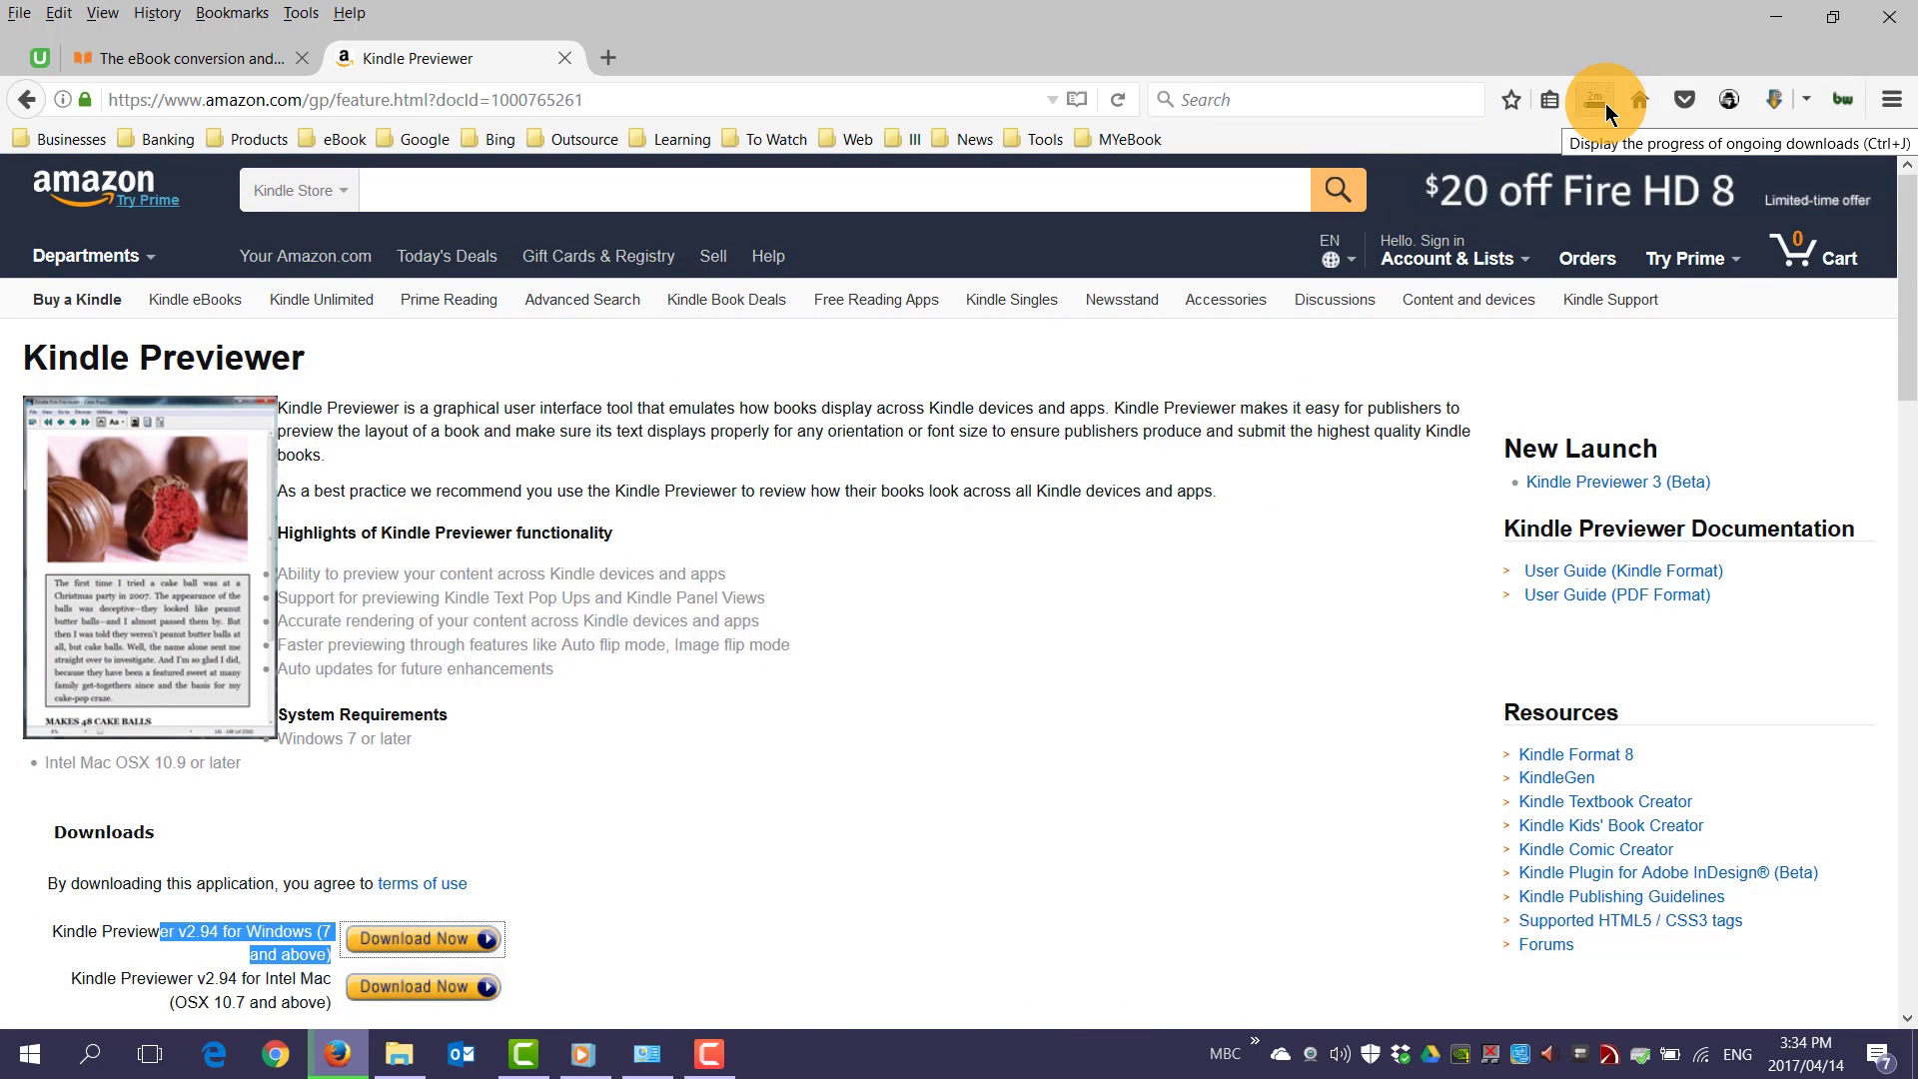
pyautogui.click(1604, 104)
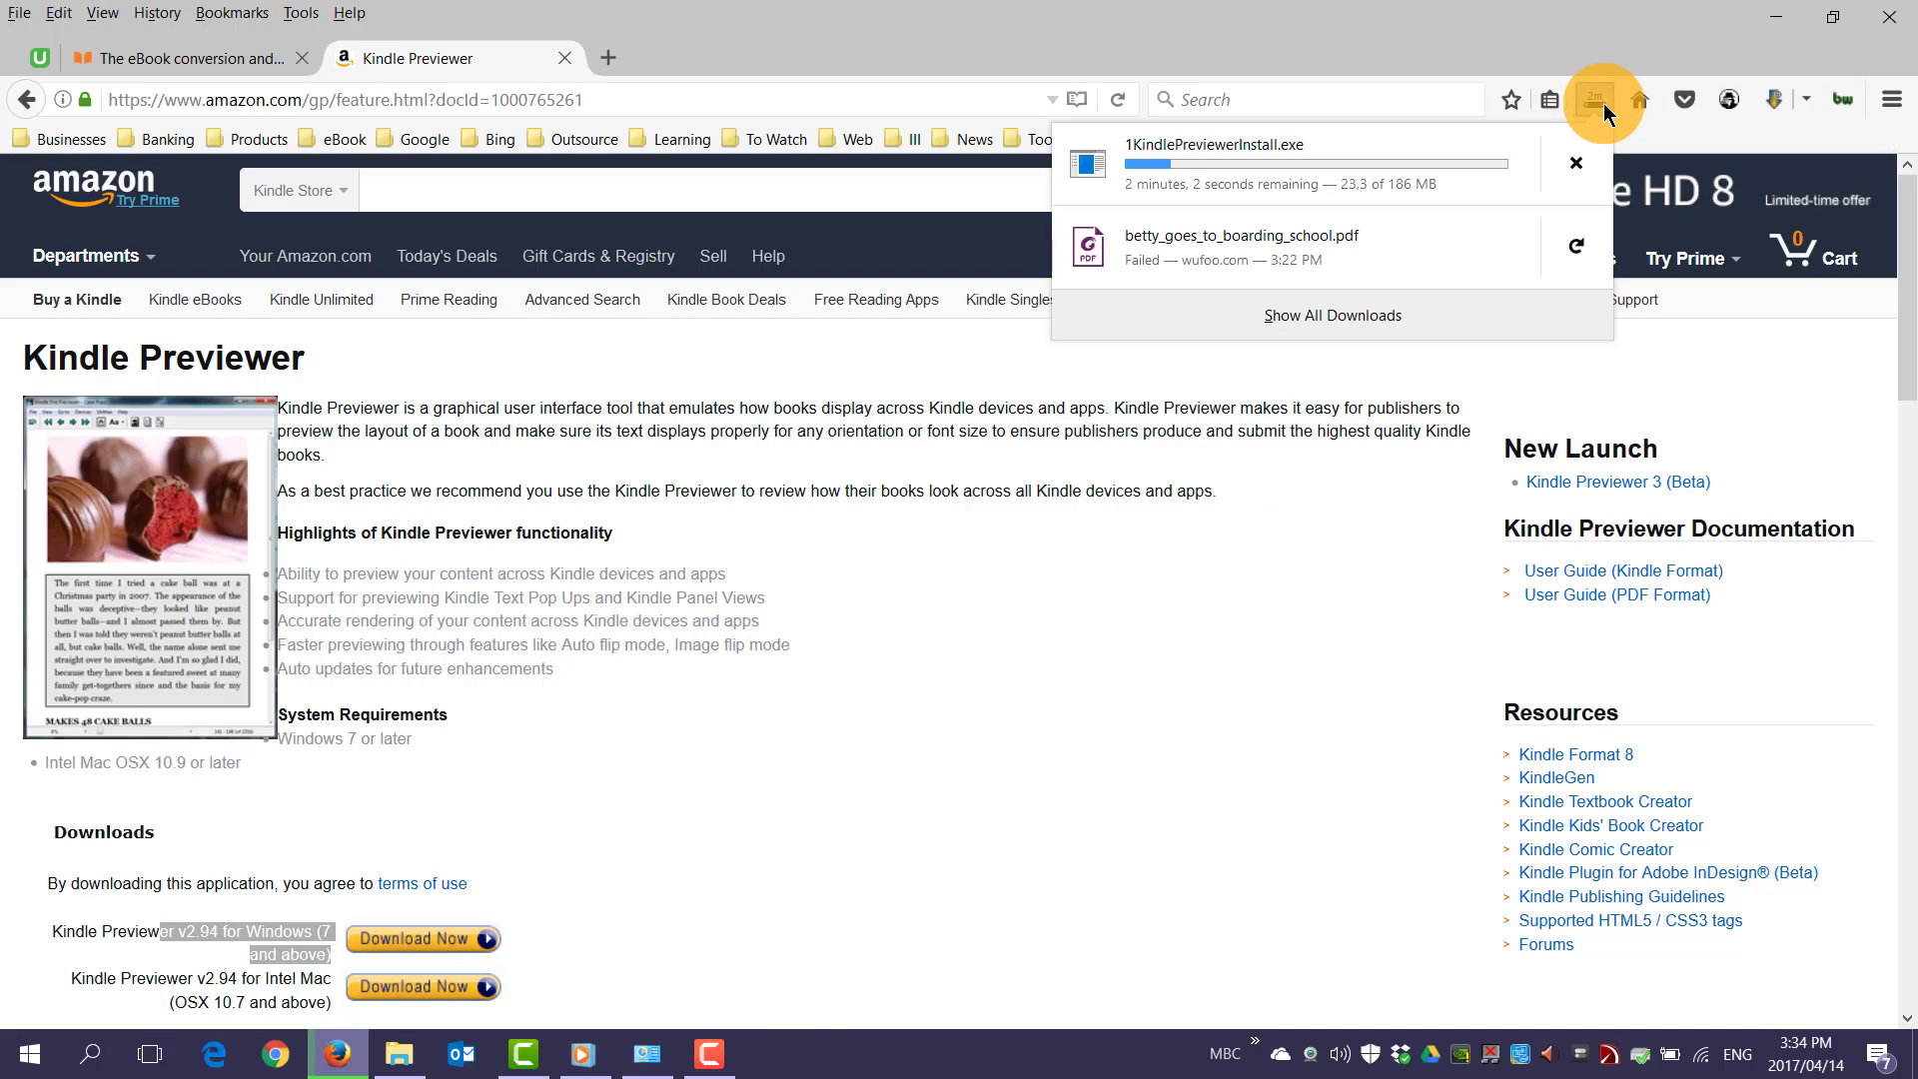
pyautogui.click(1574, 165)
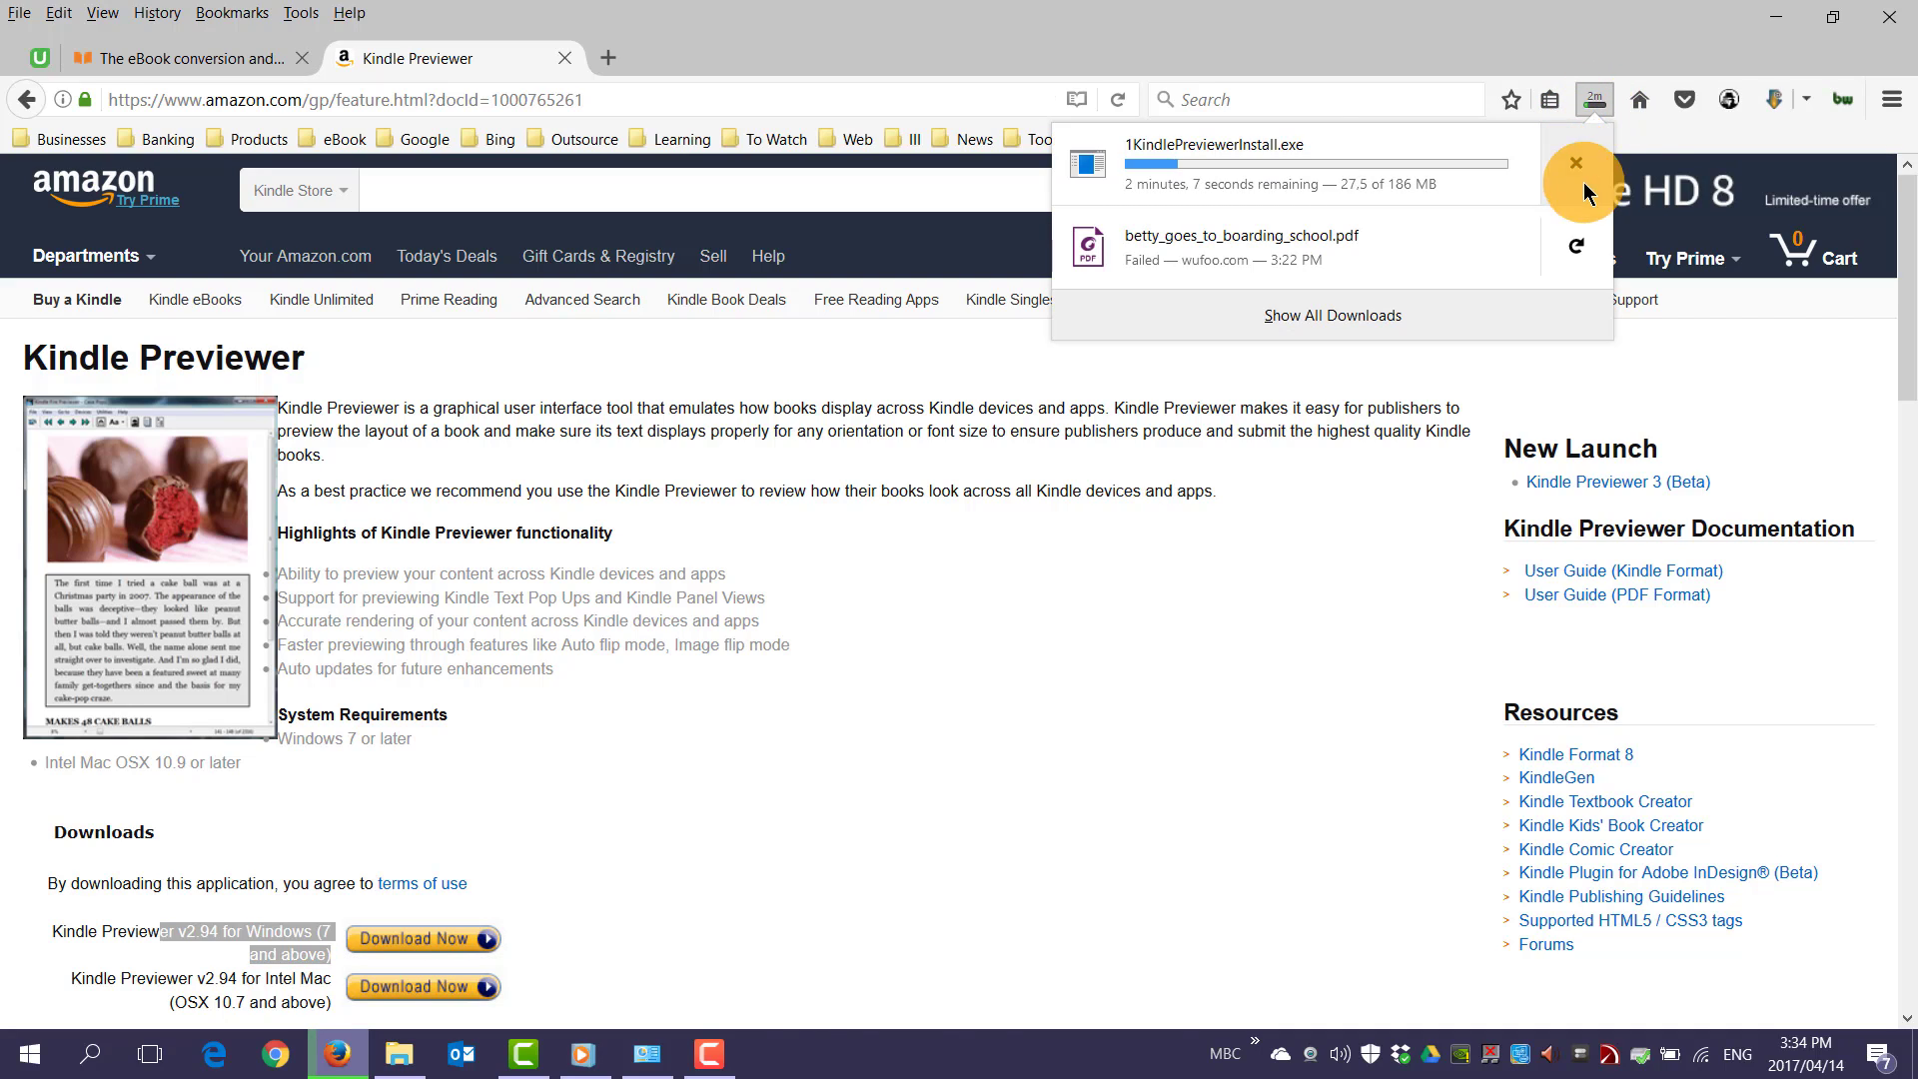
pyautogui.click(1774, 27)
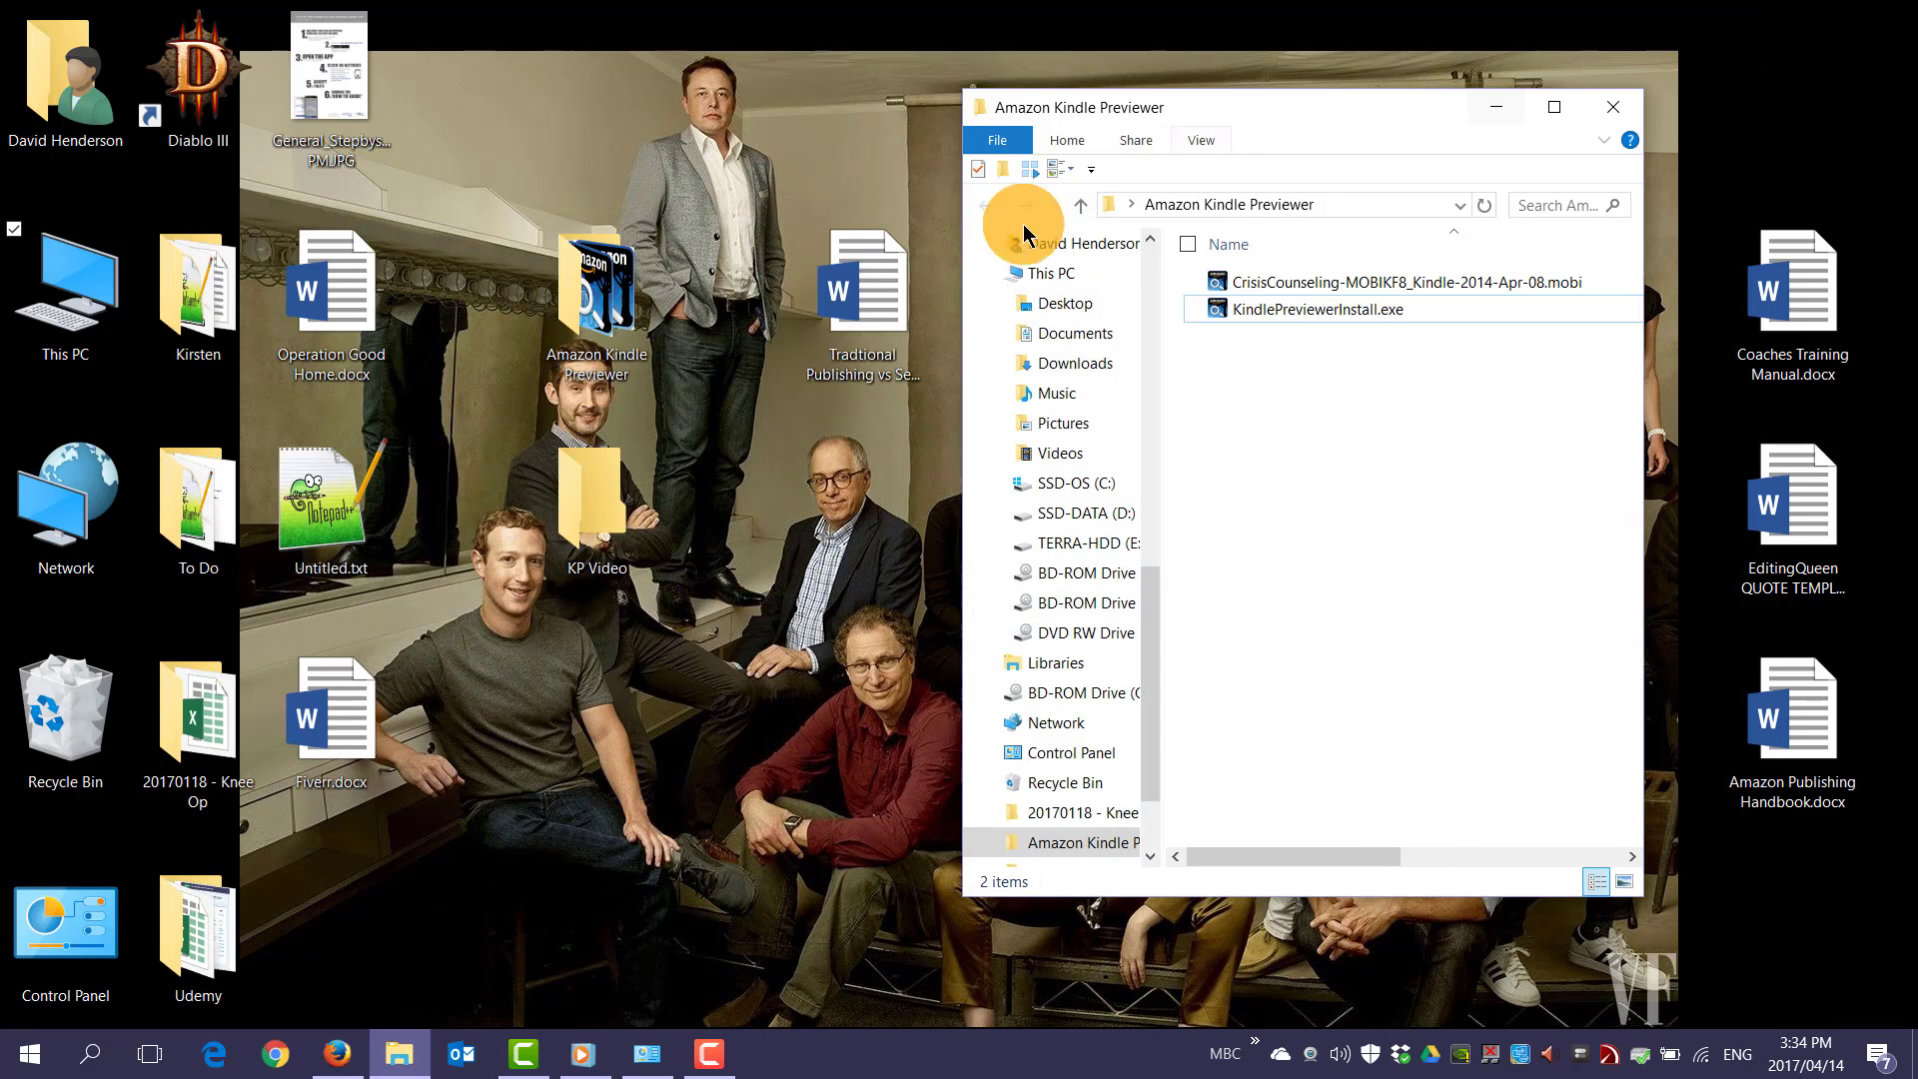
# Step: Maximize the Amazon Kindle Previewer folder window and select KindlePreviewerInstall.exe
pyautogui.doubleClick(1306, 107)
pyautogui.click(445, 214)
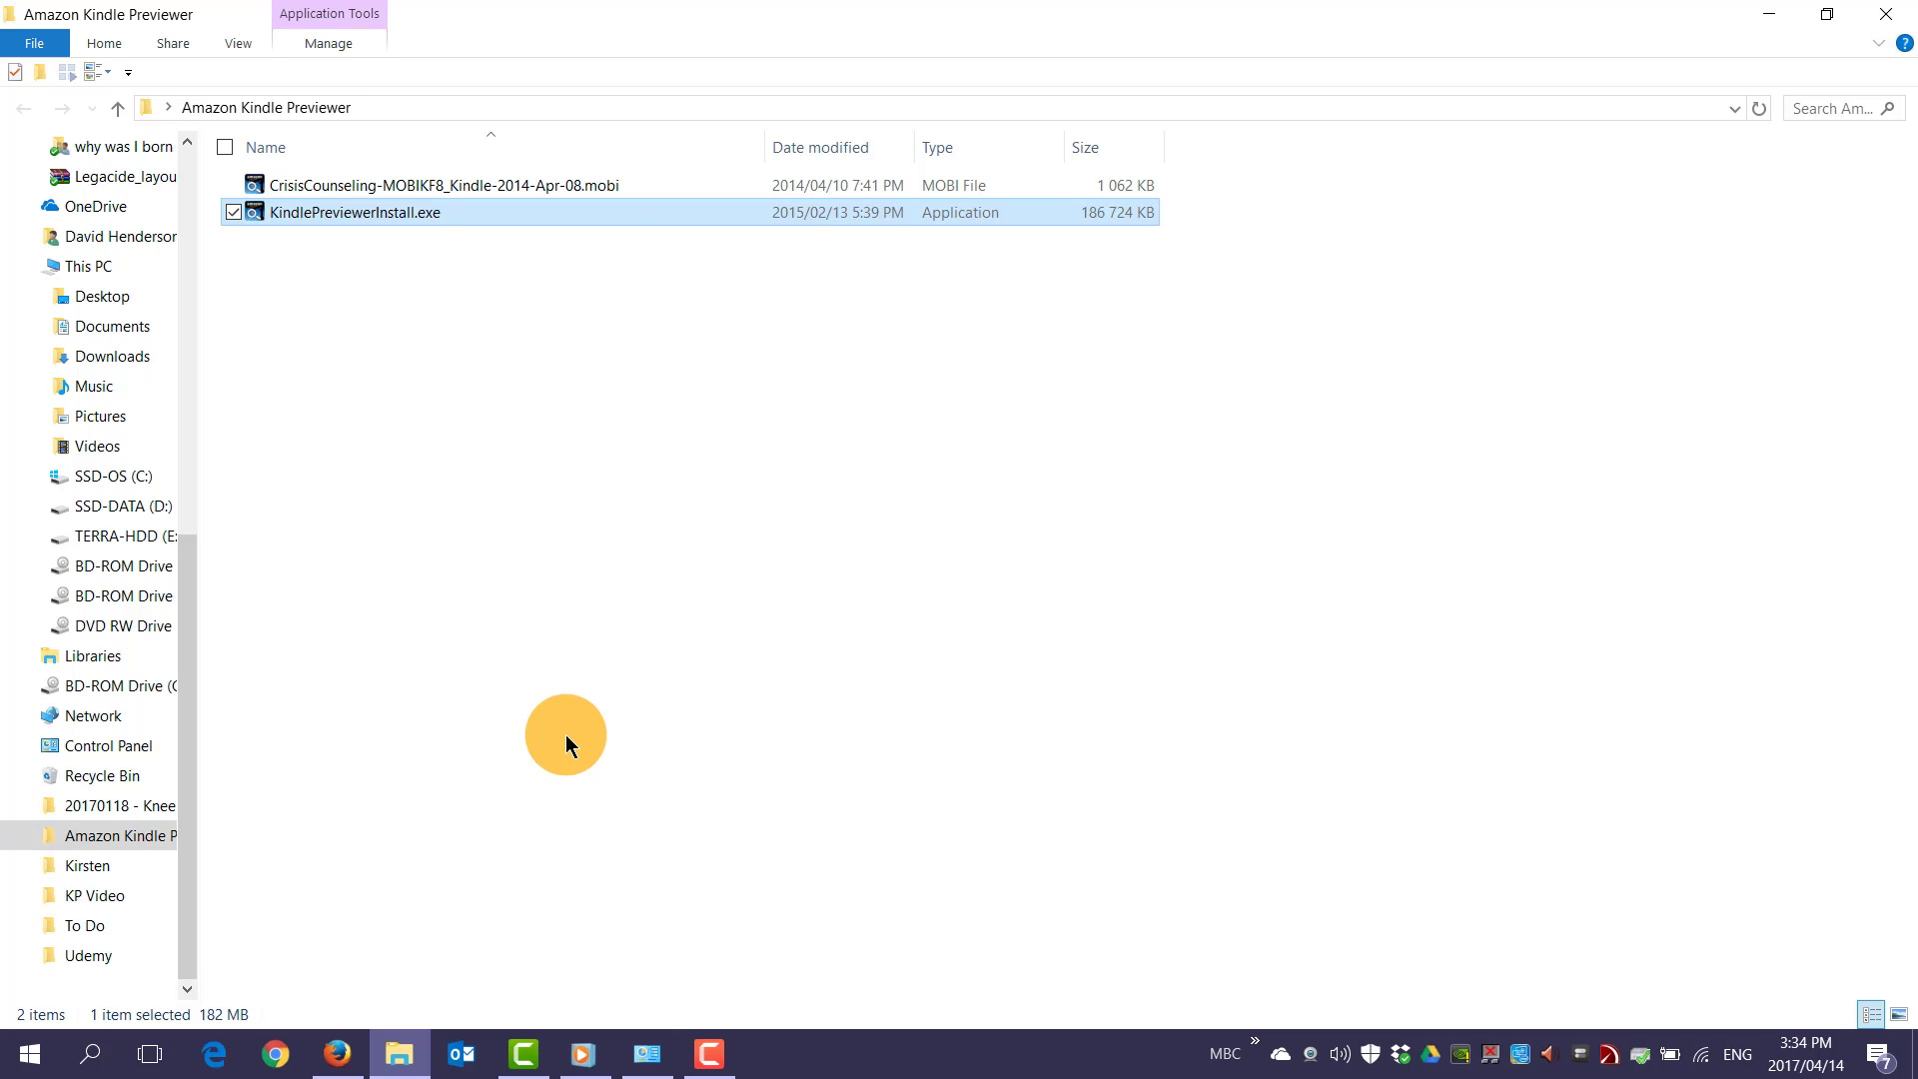
# Step: Run KindlePreviewerInstall.exe in English, accept the license, install to the default folder, and close it
pyautogui.press('Return')
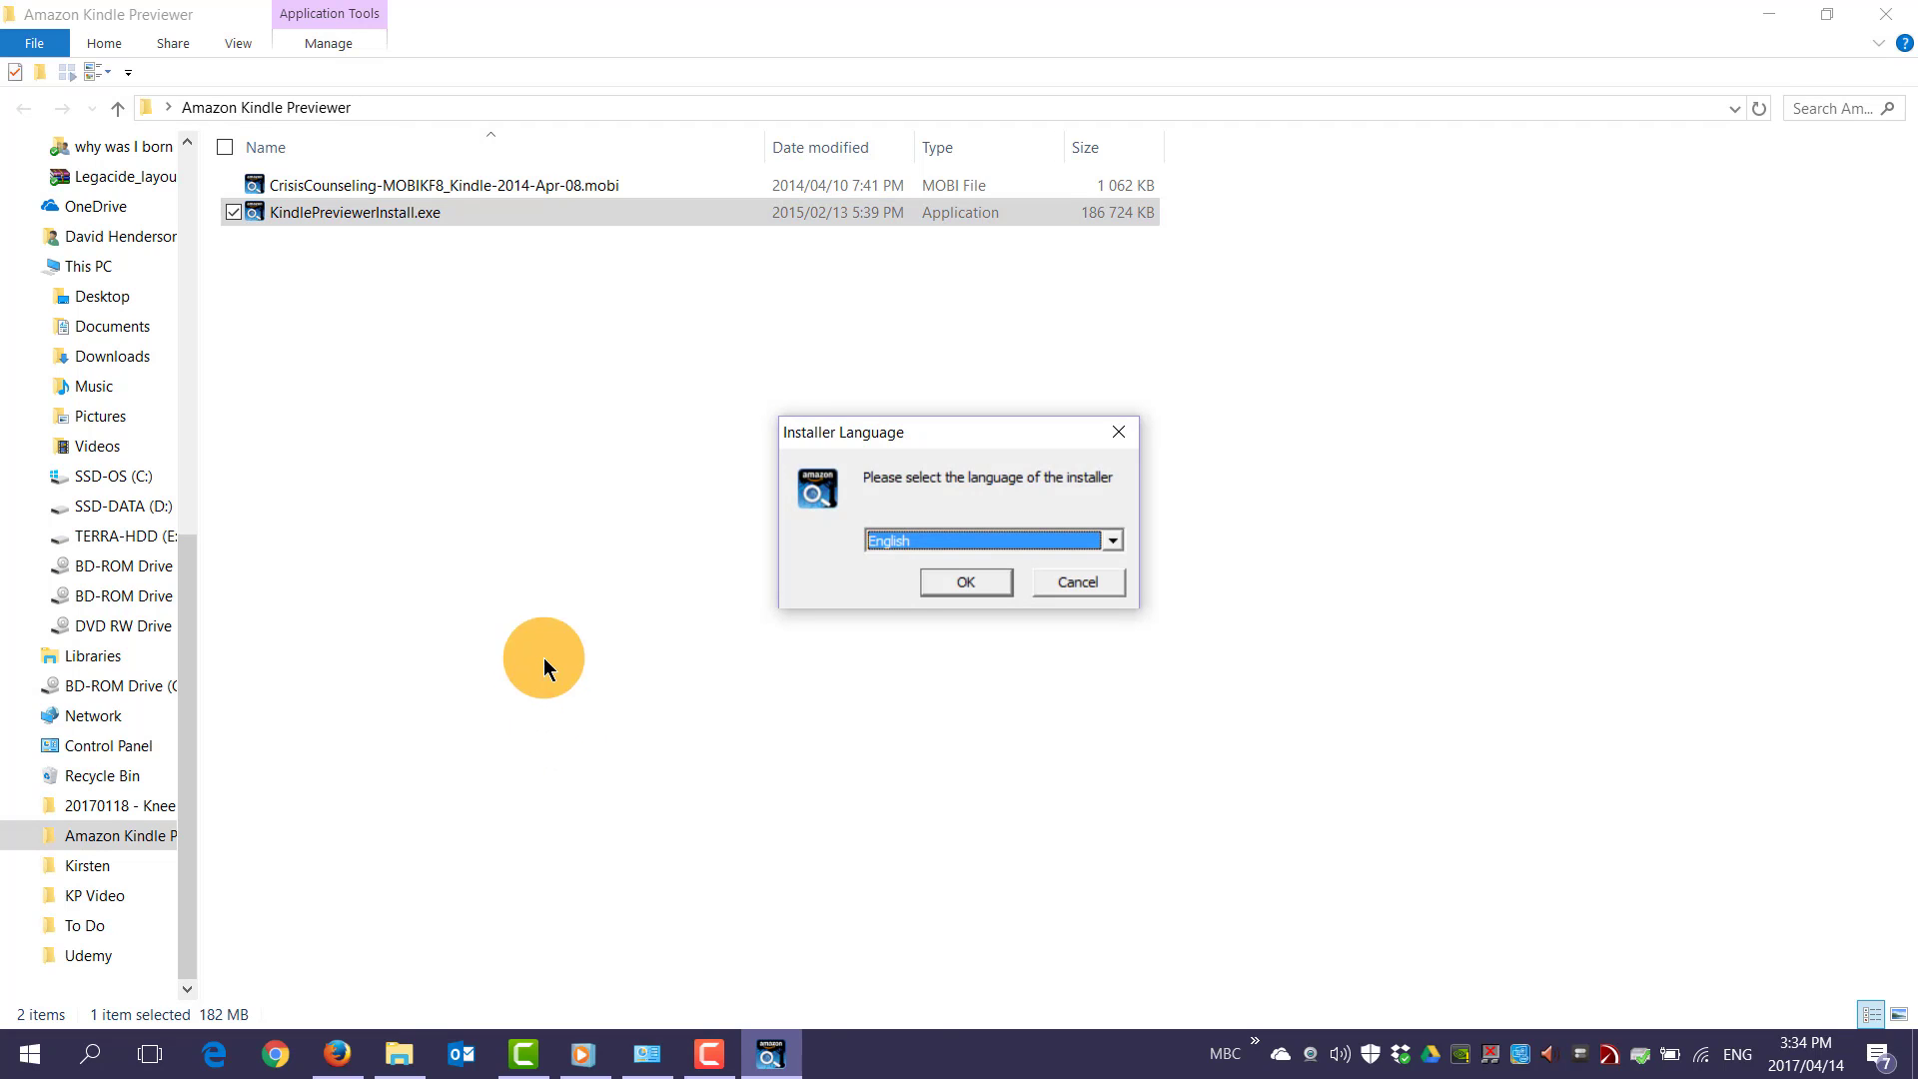
pyautogui.click(949, 579)
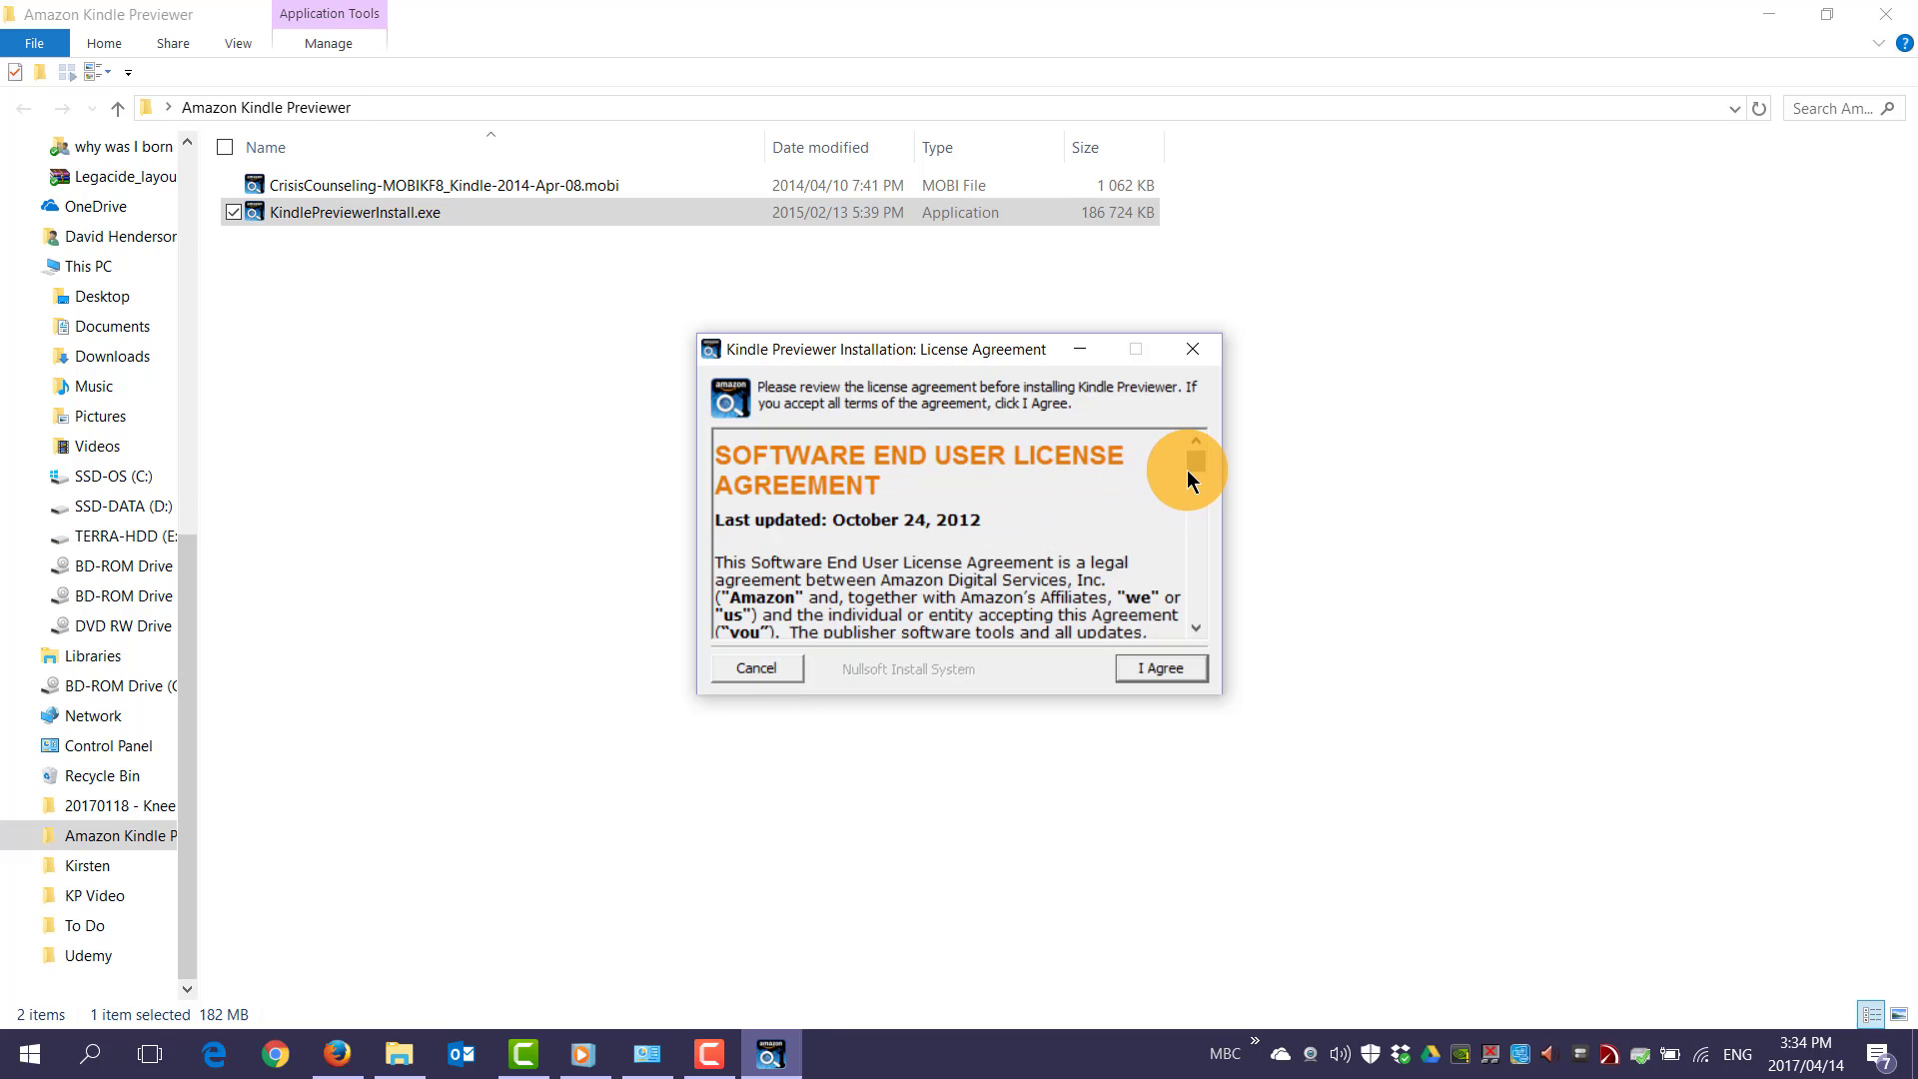
pyautogui.moveTo(1198, 469); pyautogui.dragTo(1203, 634)
pyautogui.click(1179, 679)
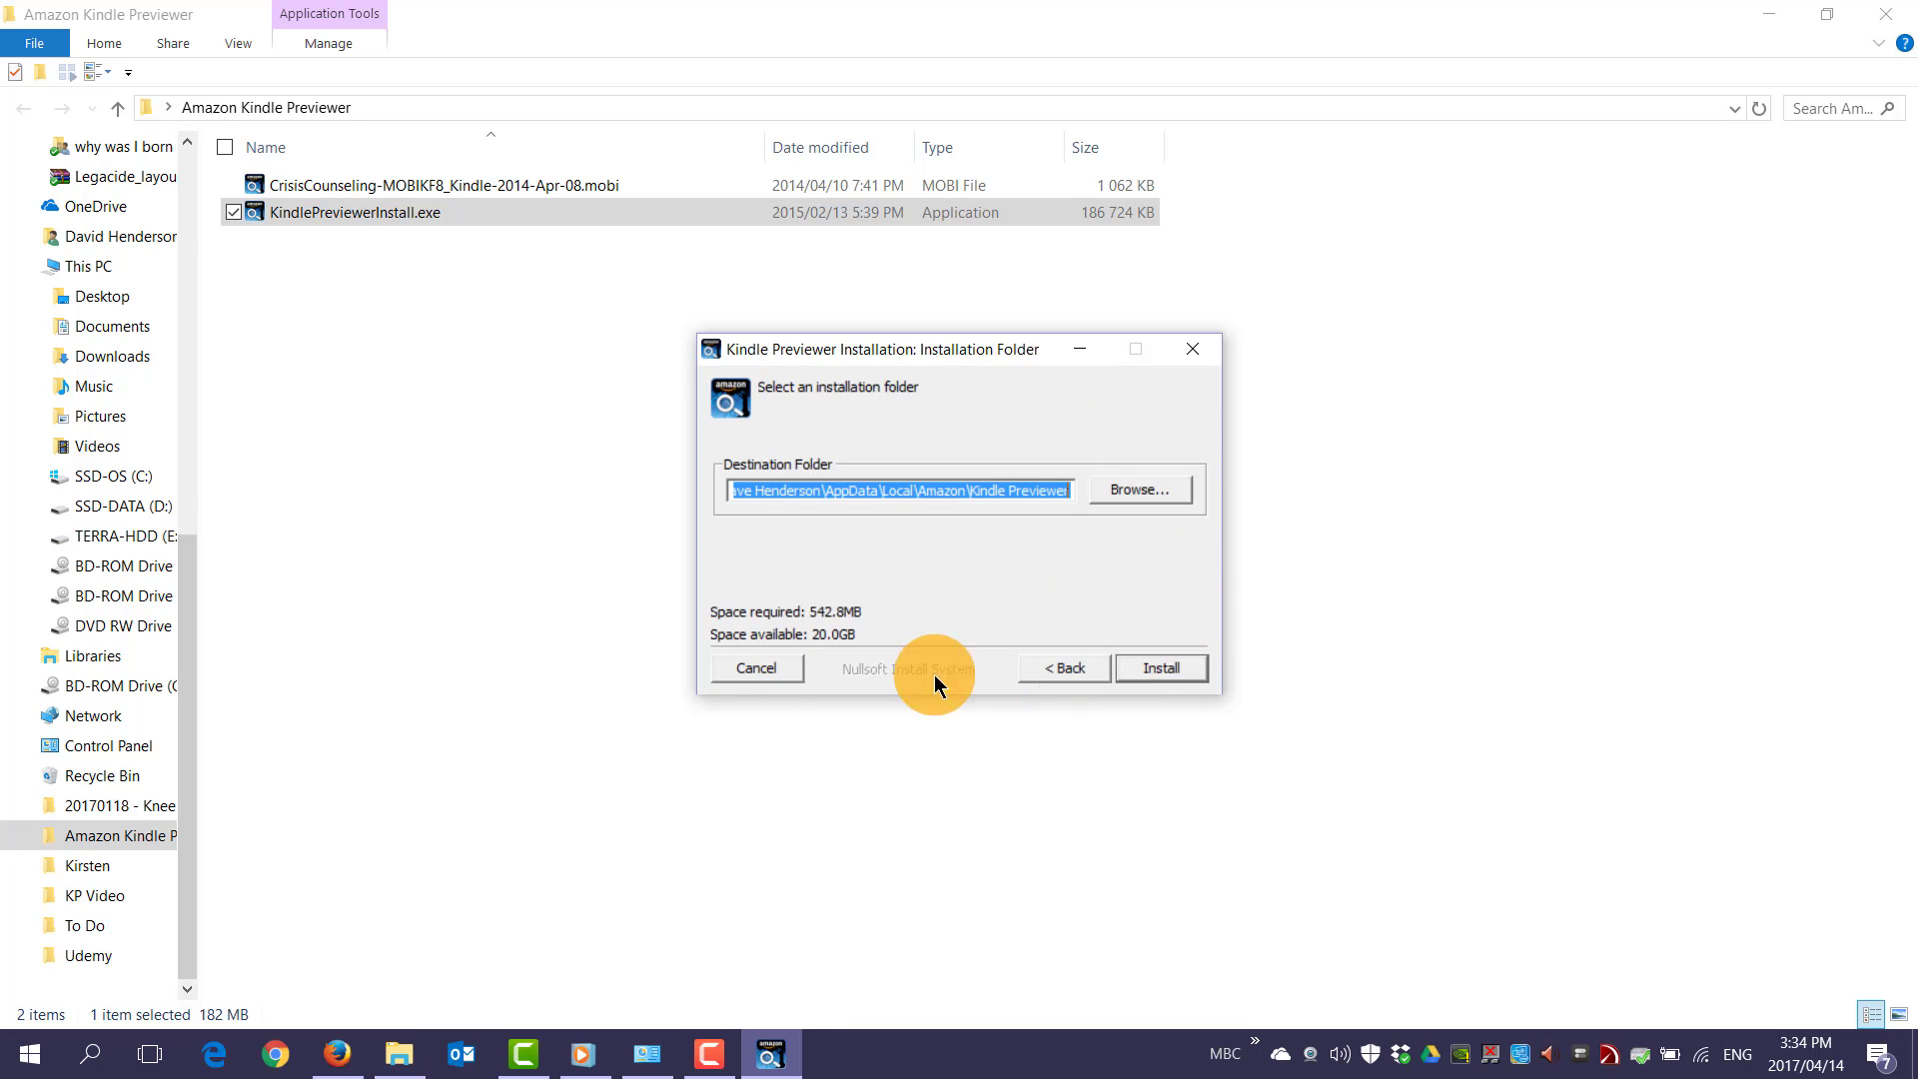
pyautogui.click(1005, 489)
pyautogui.moveTo(1005, 490); pyautogui.dragTo(707, 479)
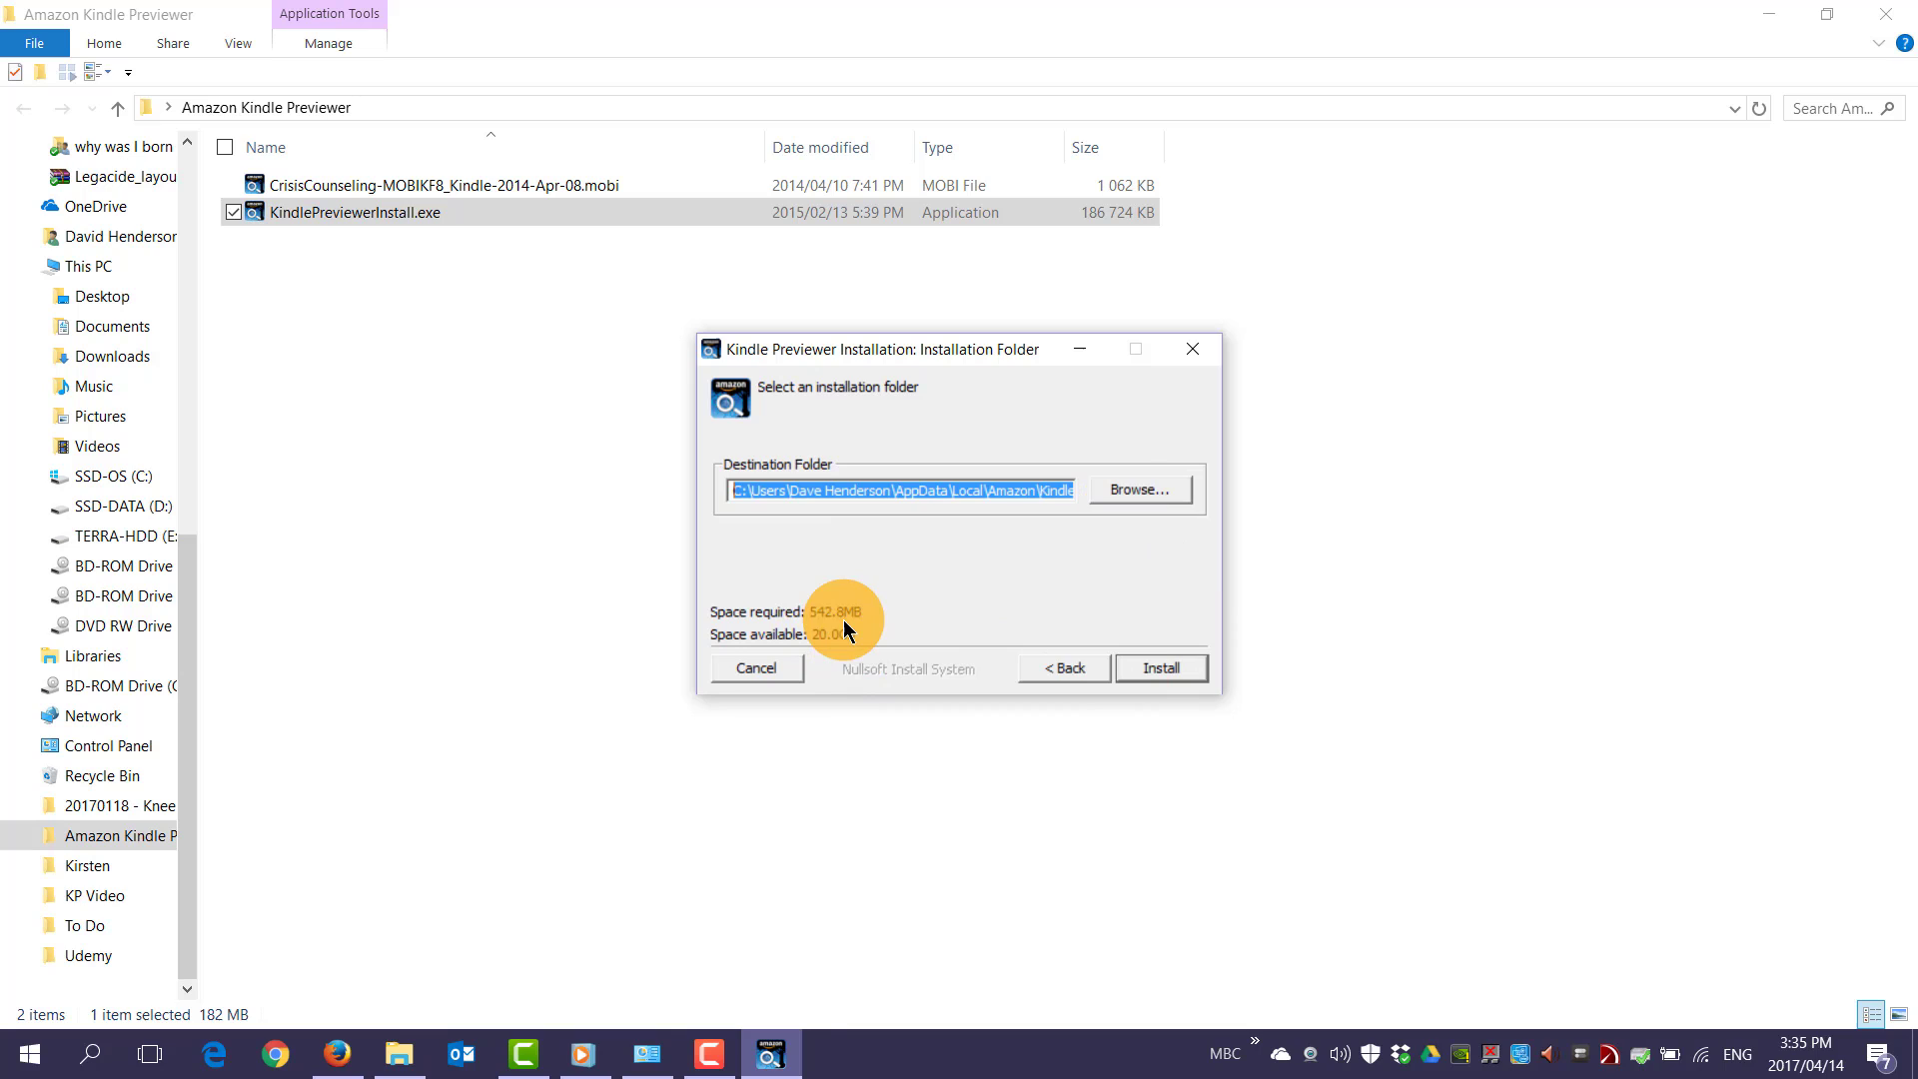
pyautogui.click(1141, 668)
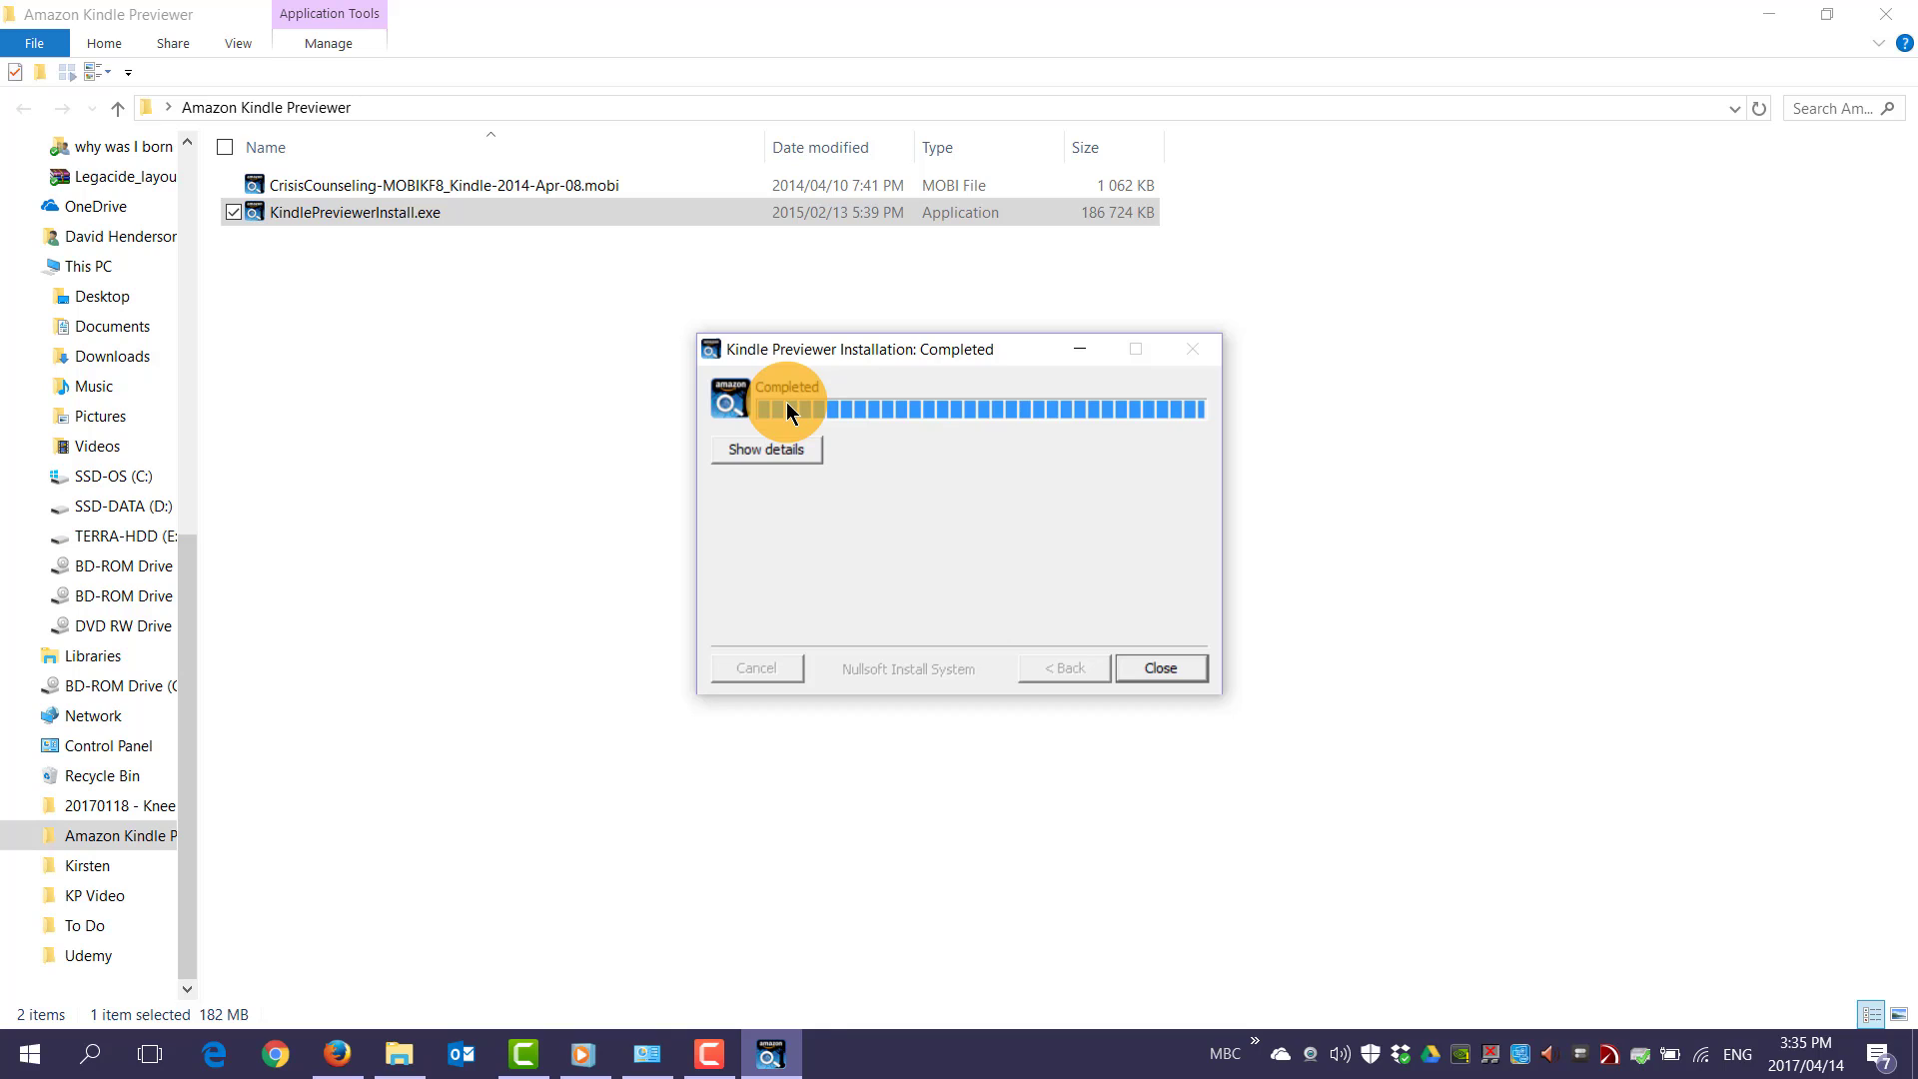
pyautogui.click(1178, 669)
pyautogui.click(1179, 669)
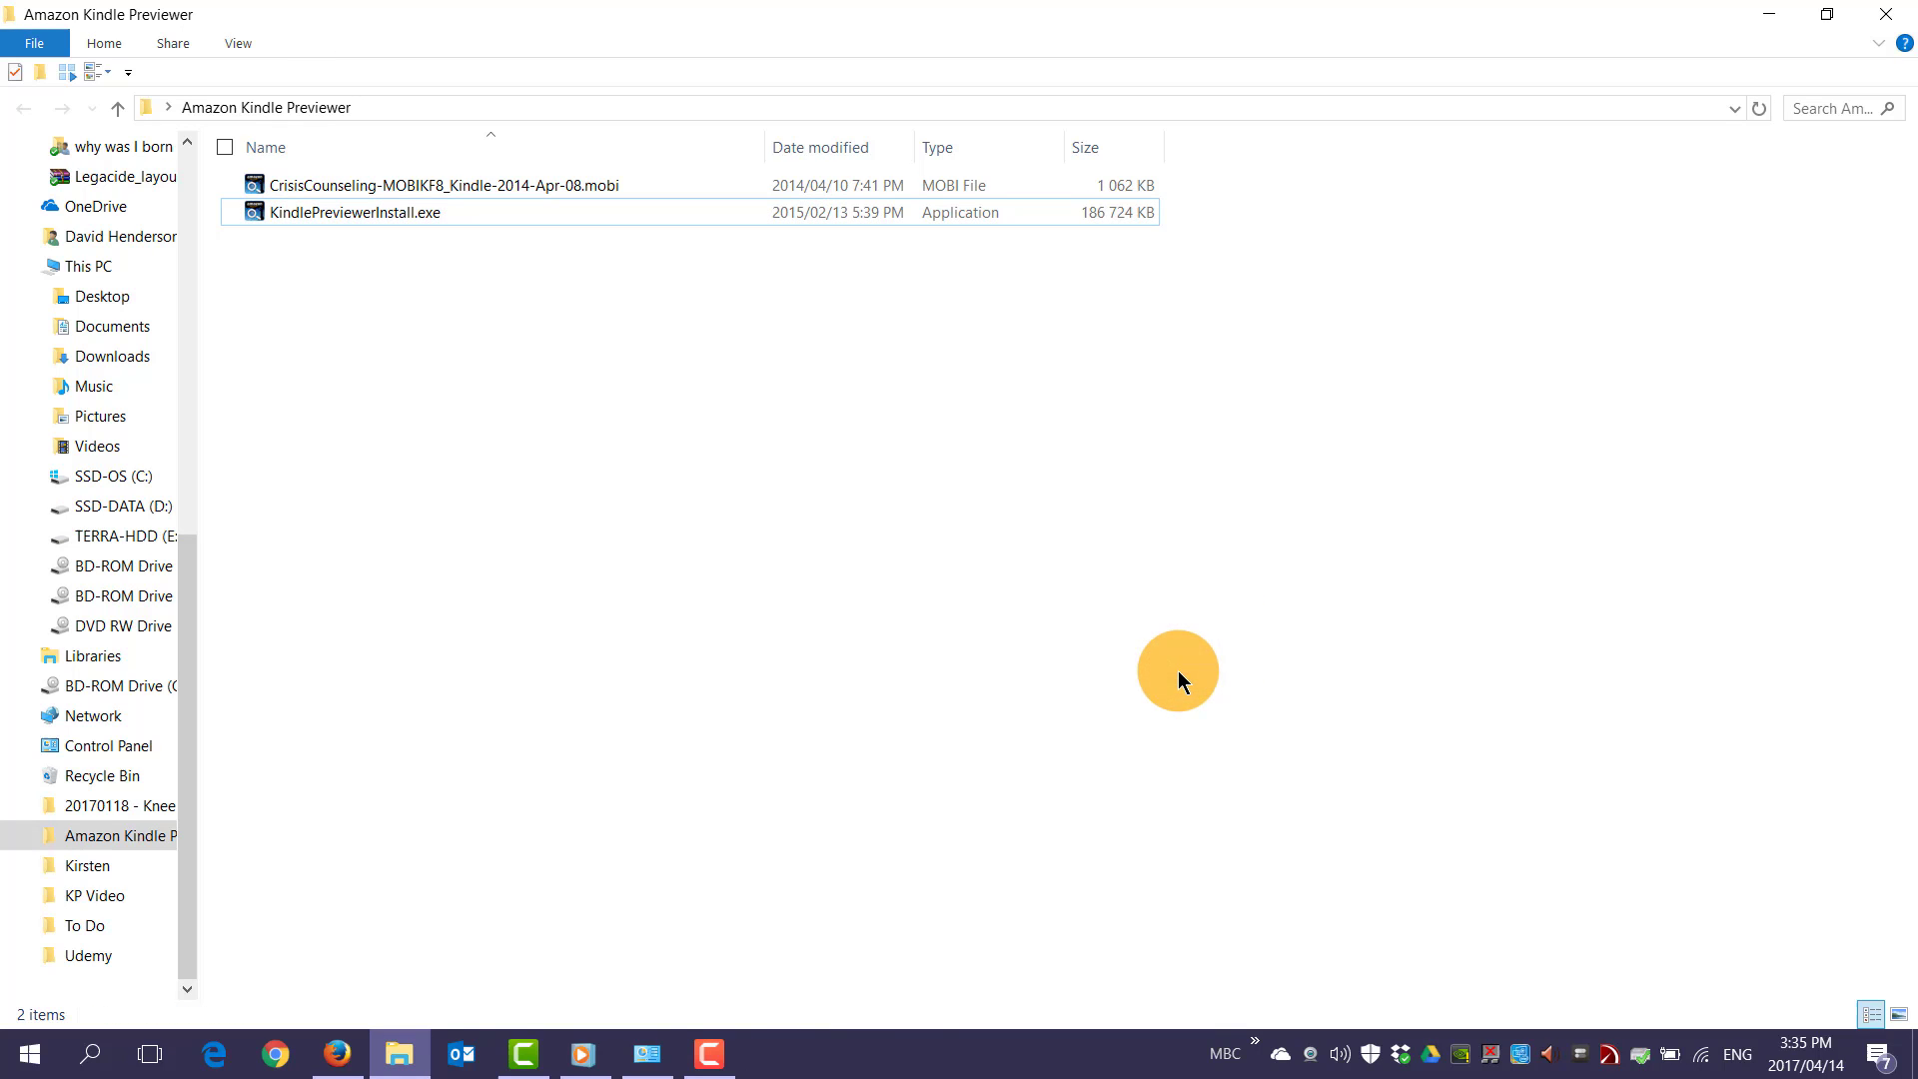
# Step: Search Start for 'kind', then return to the folder and select the CrisisCounseling .mobi file
pyautogui.press('super')
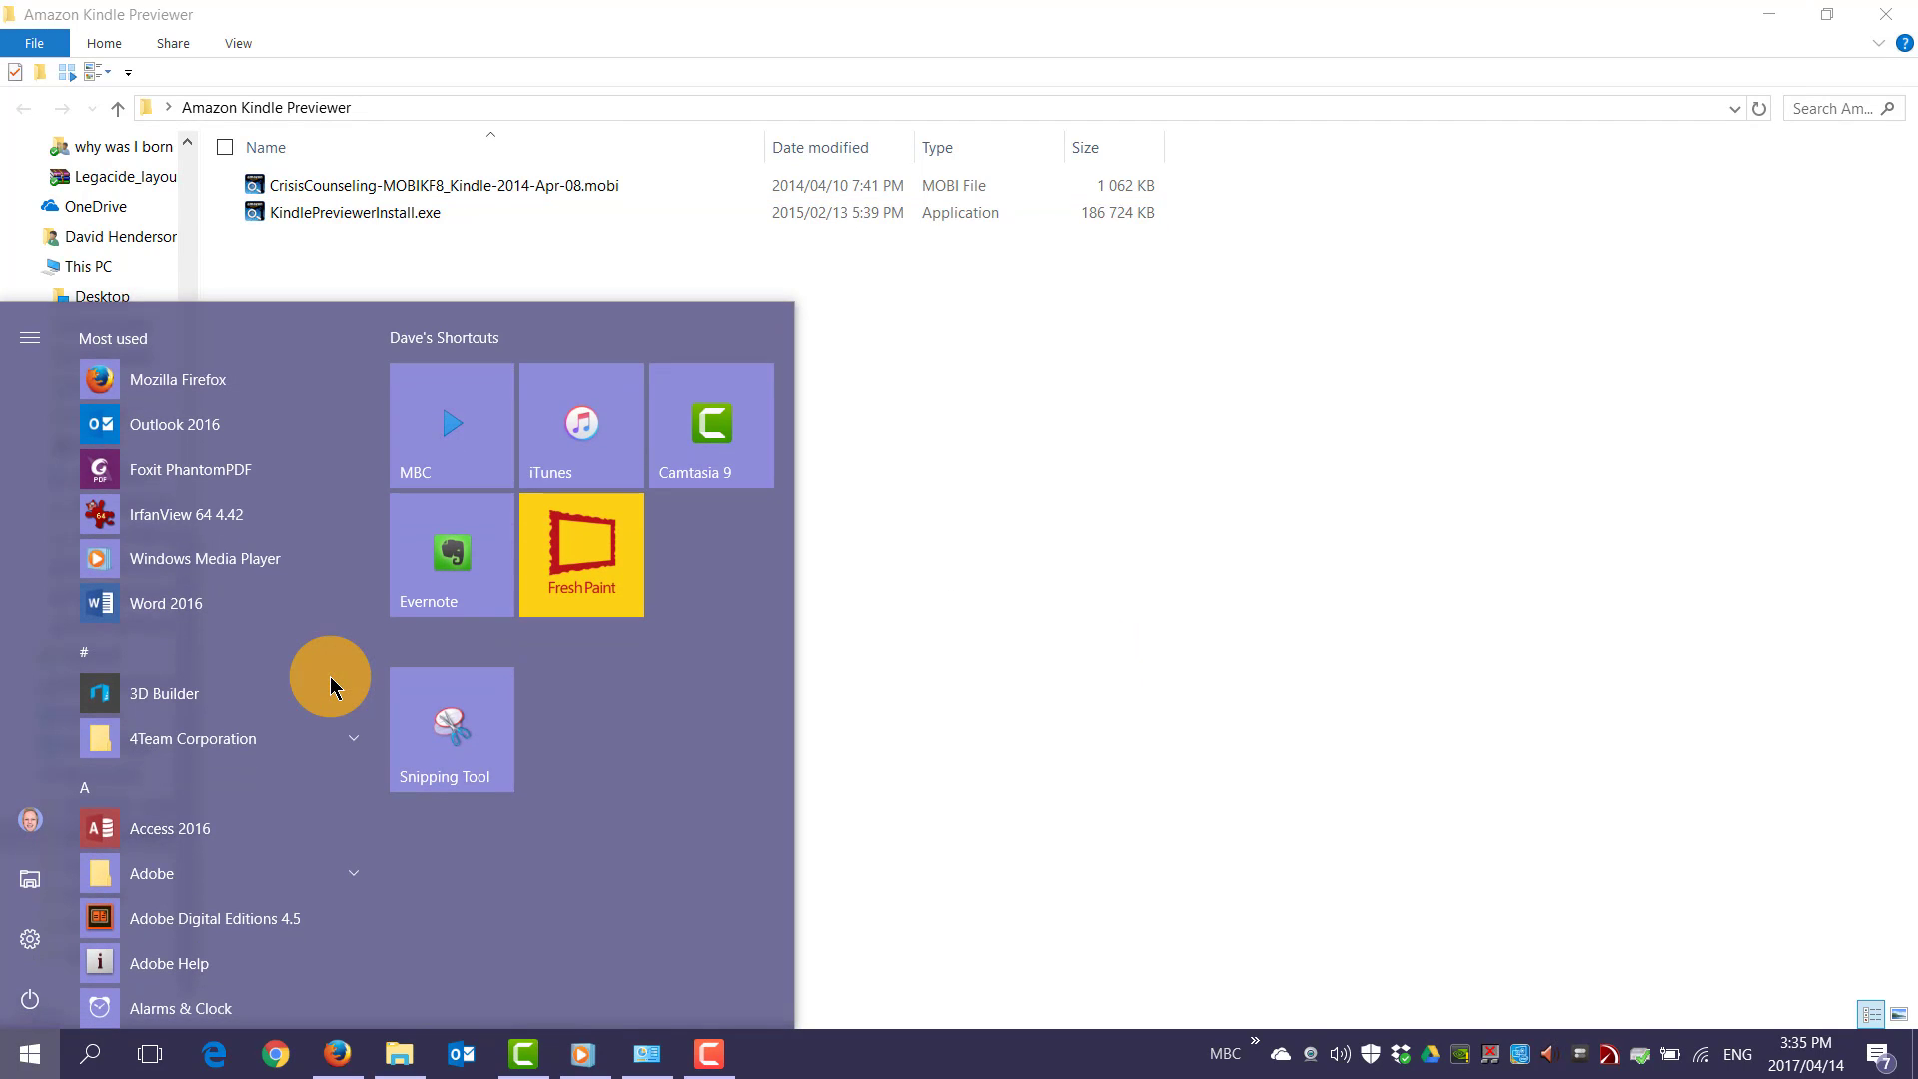
pyautogui.write('kind')
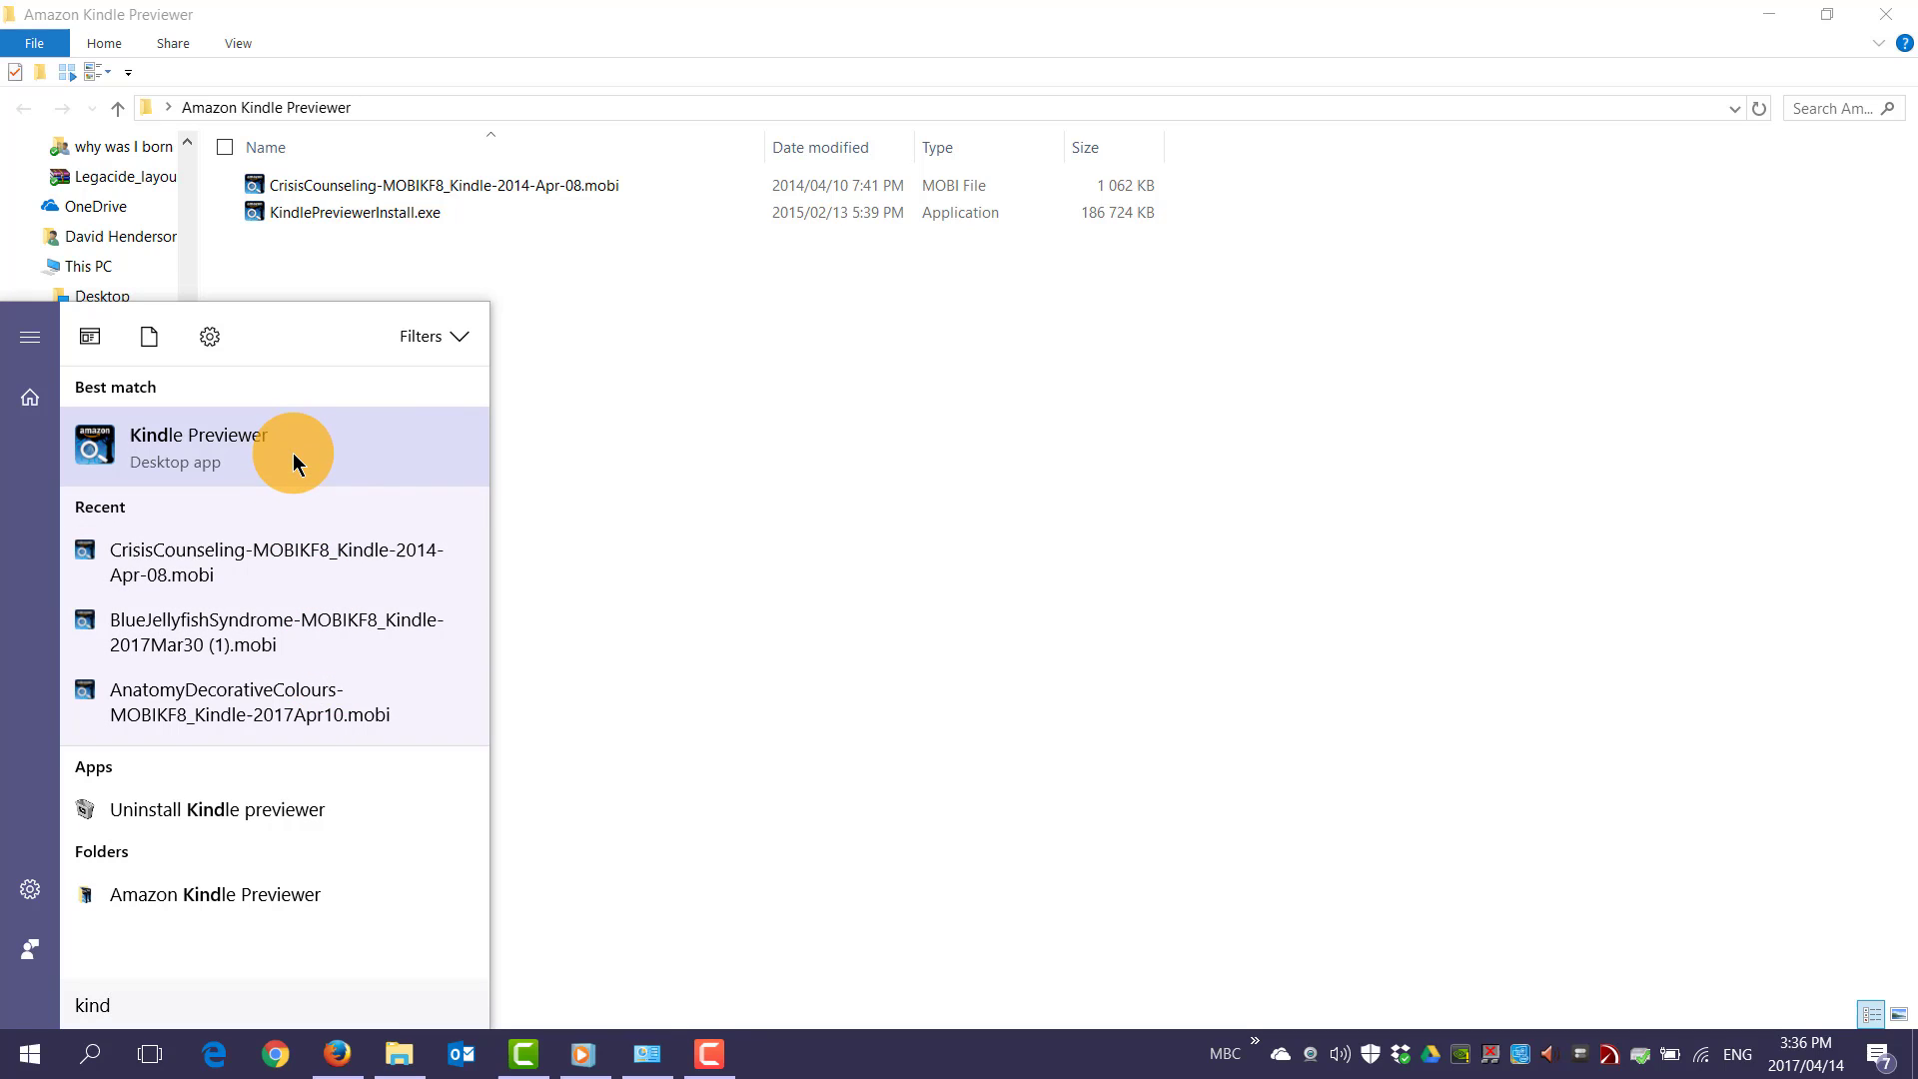
pyautogui.click(644, 377)
pyautogui.click(495, 192)
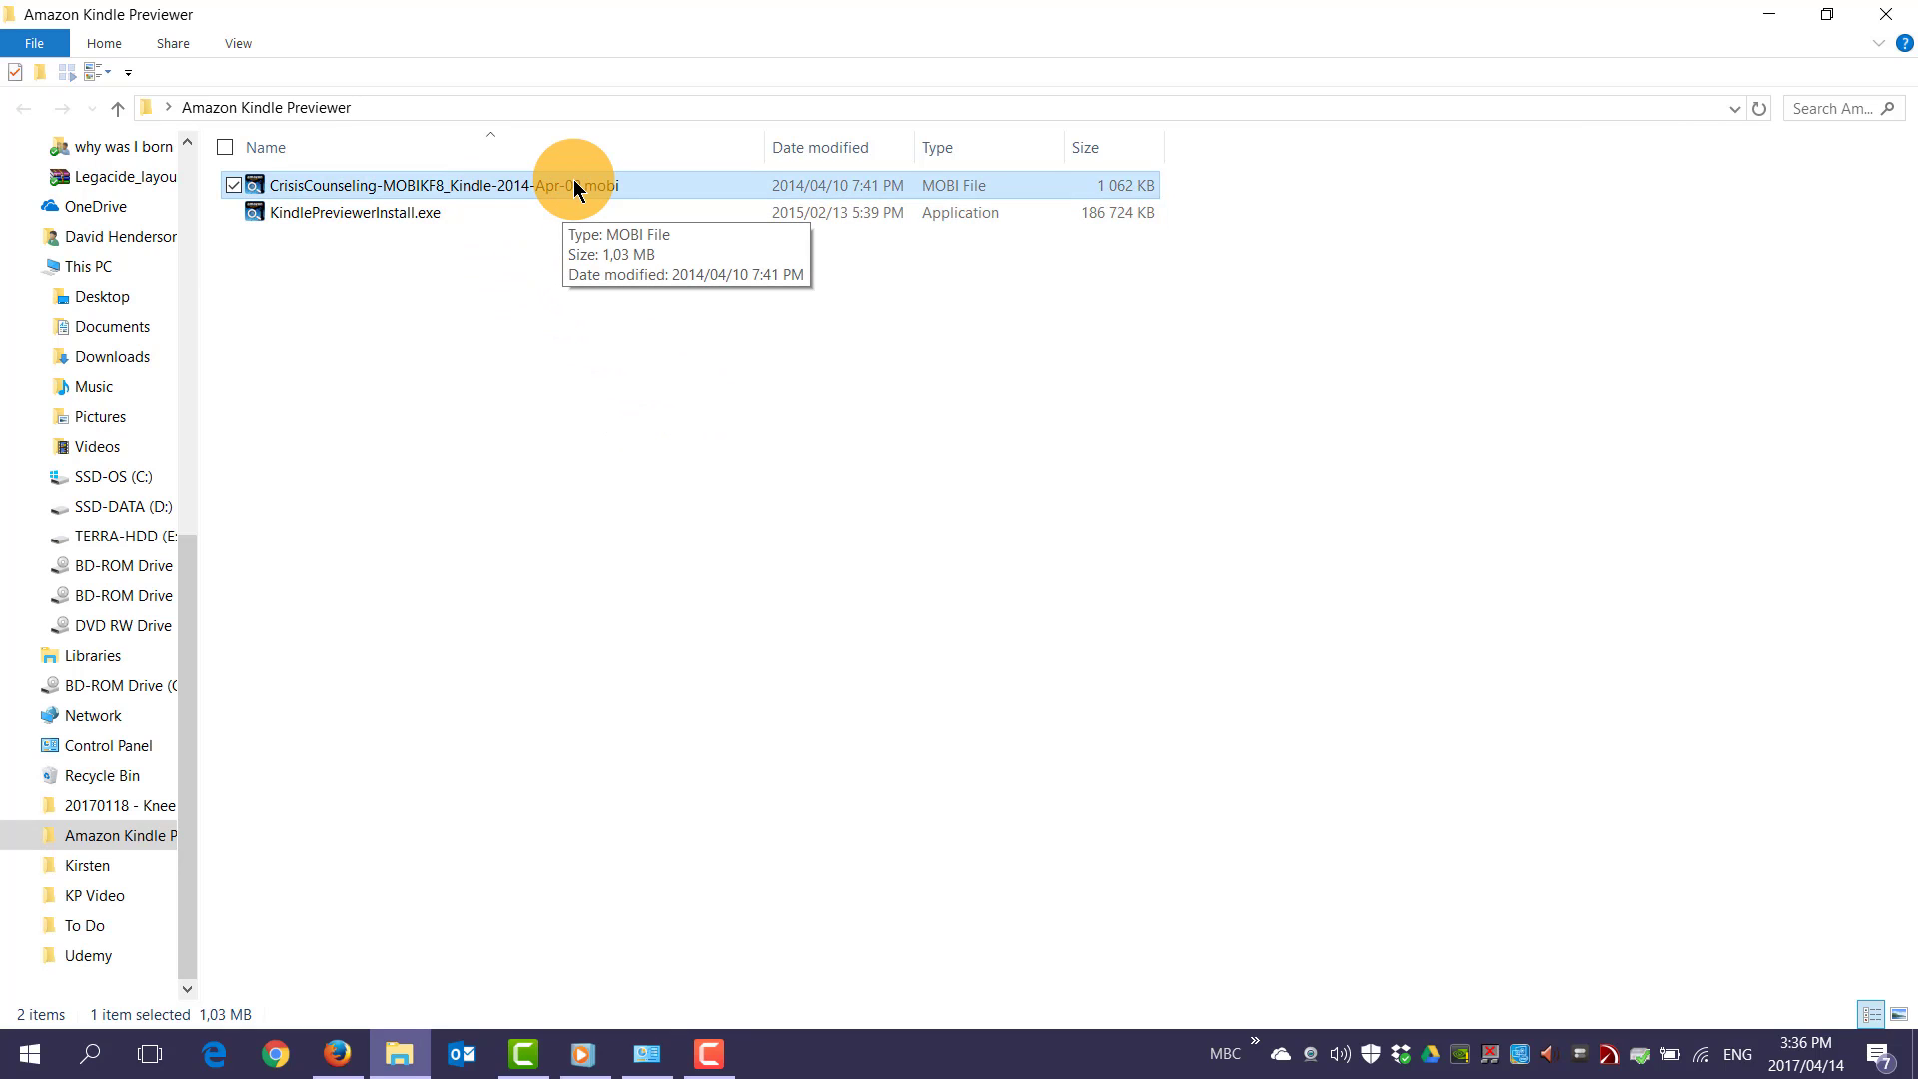
pyautogui.click(323, 238)
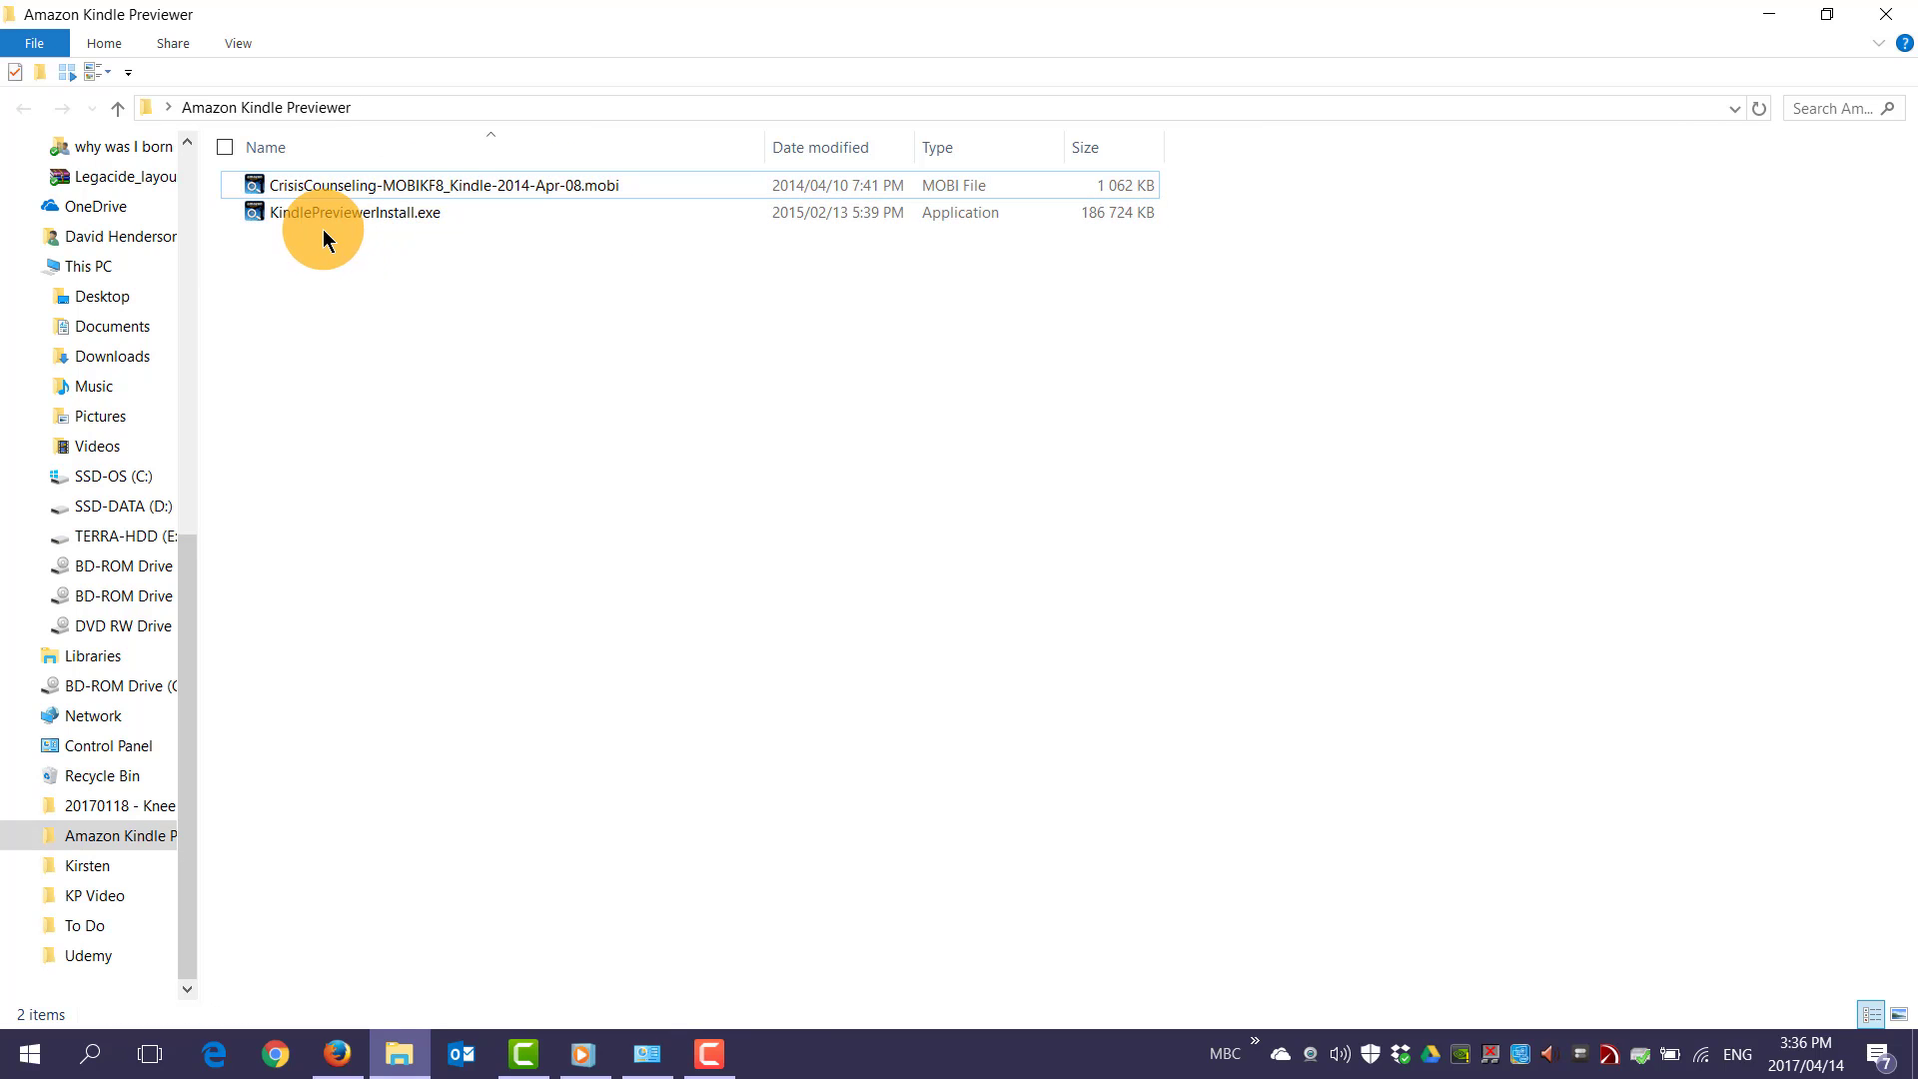
pyautogui.click(256, 190)
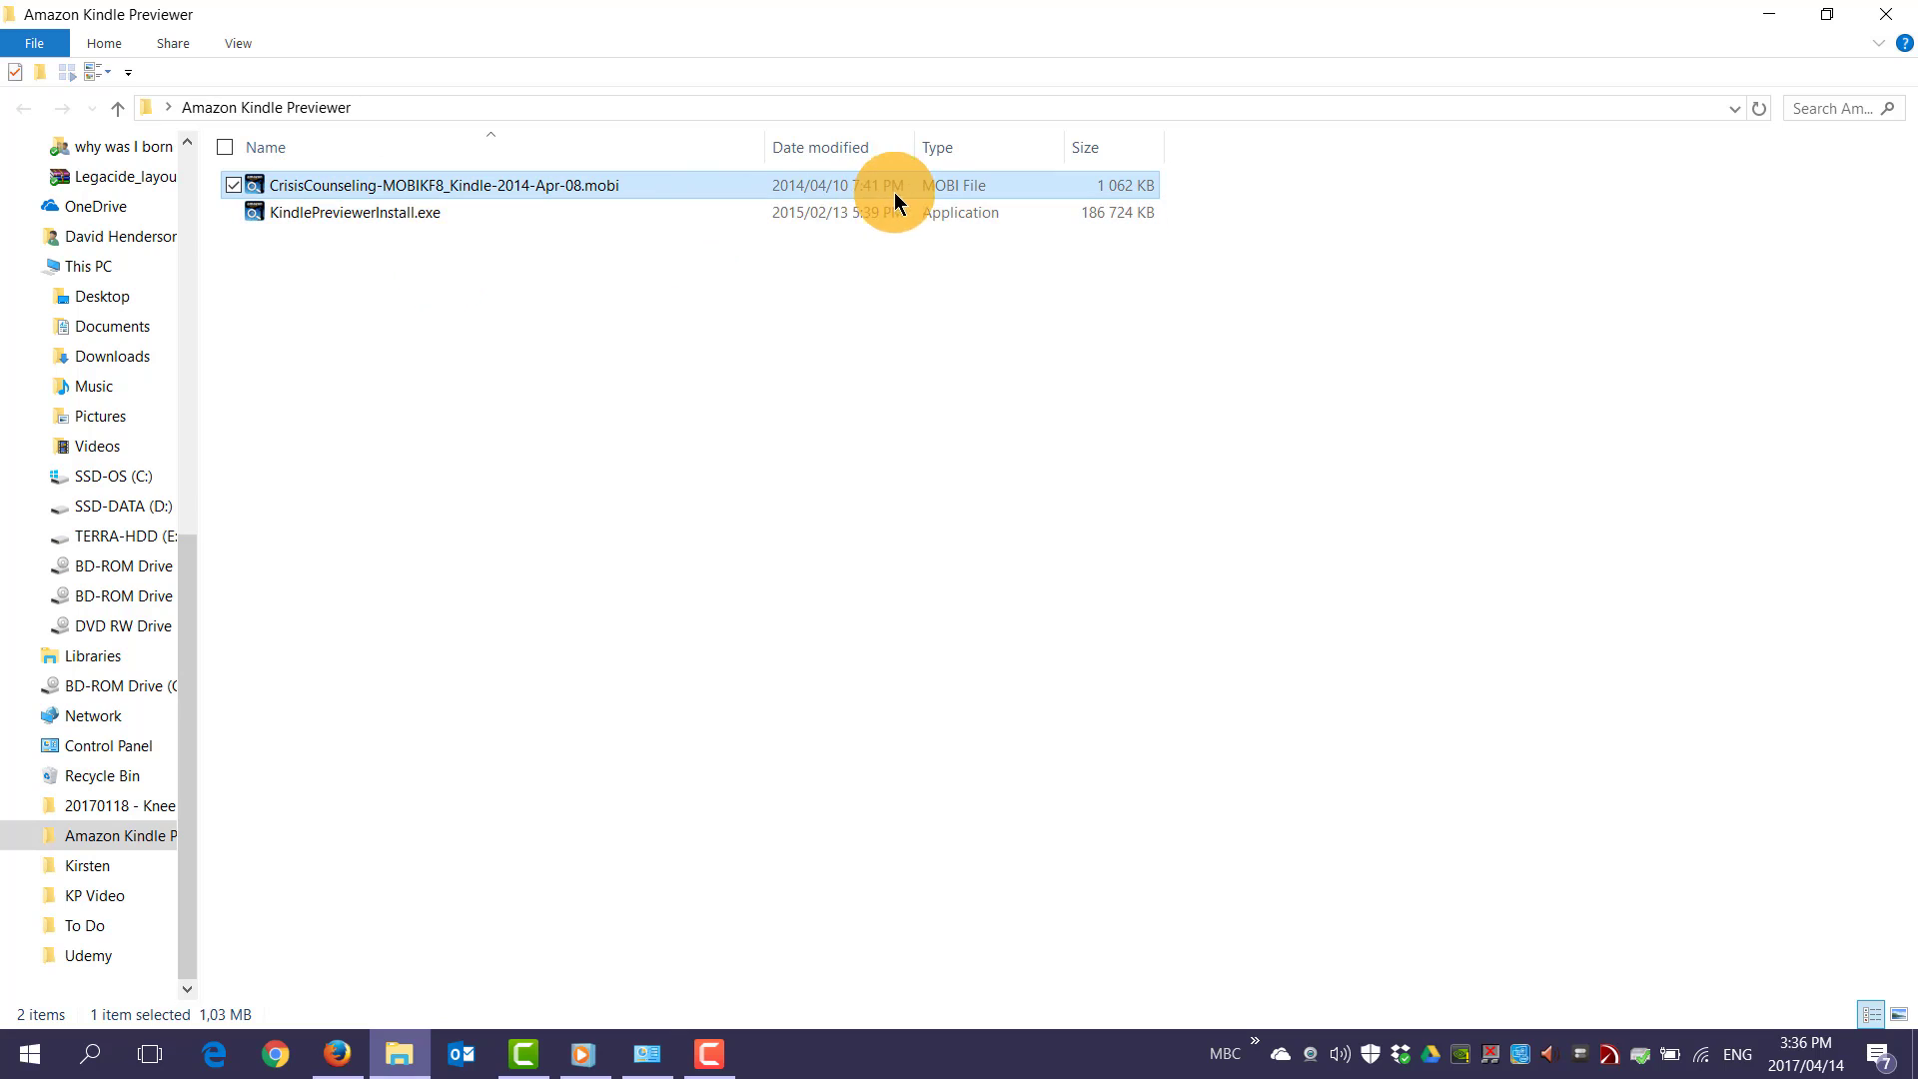
# Step: Verify in Properties that the .mobi file opens with KindlePreviewer.exe, closing without changes
pyautogui.rightClick(802, 188)
pyautogui.click(905, 692)
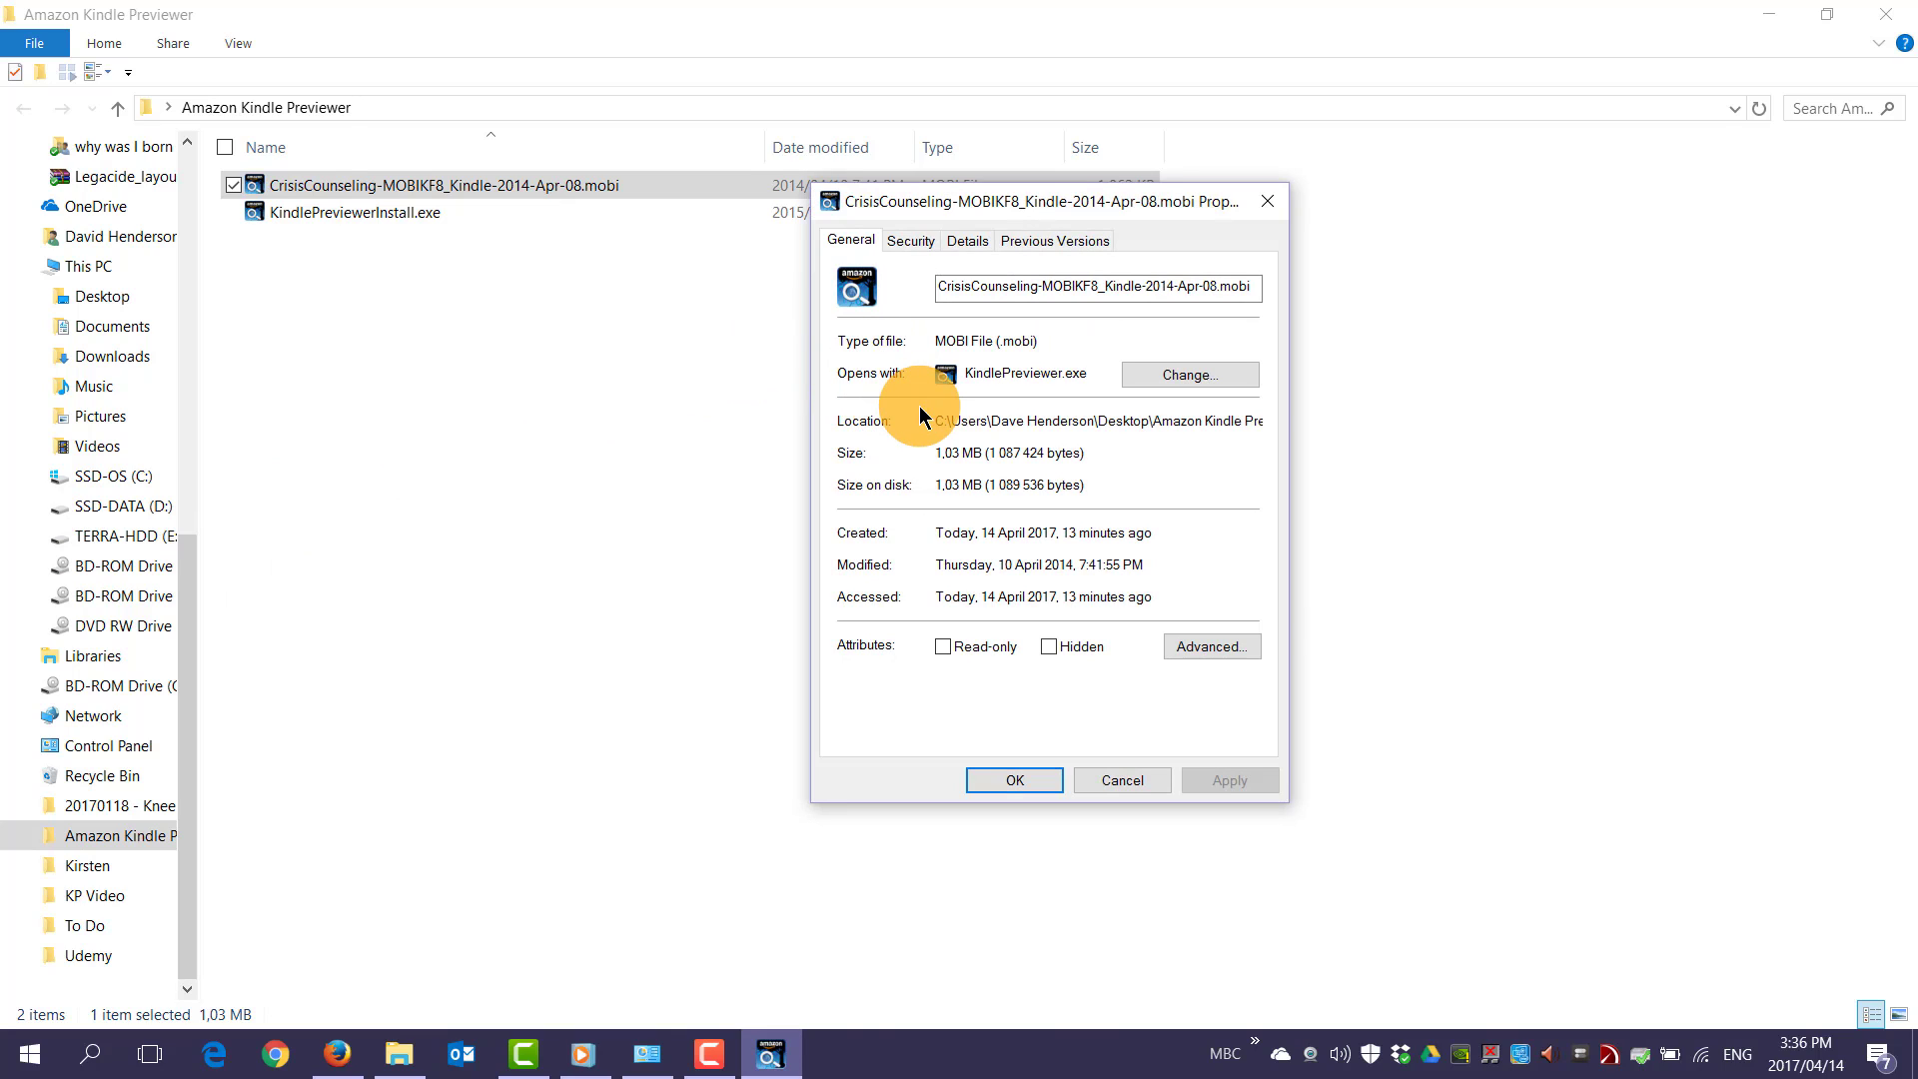
pyautogui.moveTo(1011, 376); pyautogui.dragTo(1166, 380)
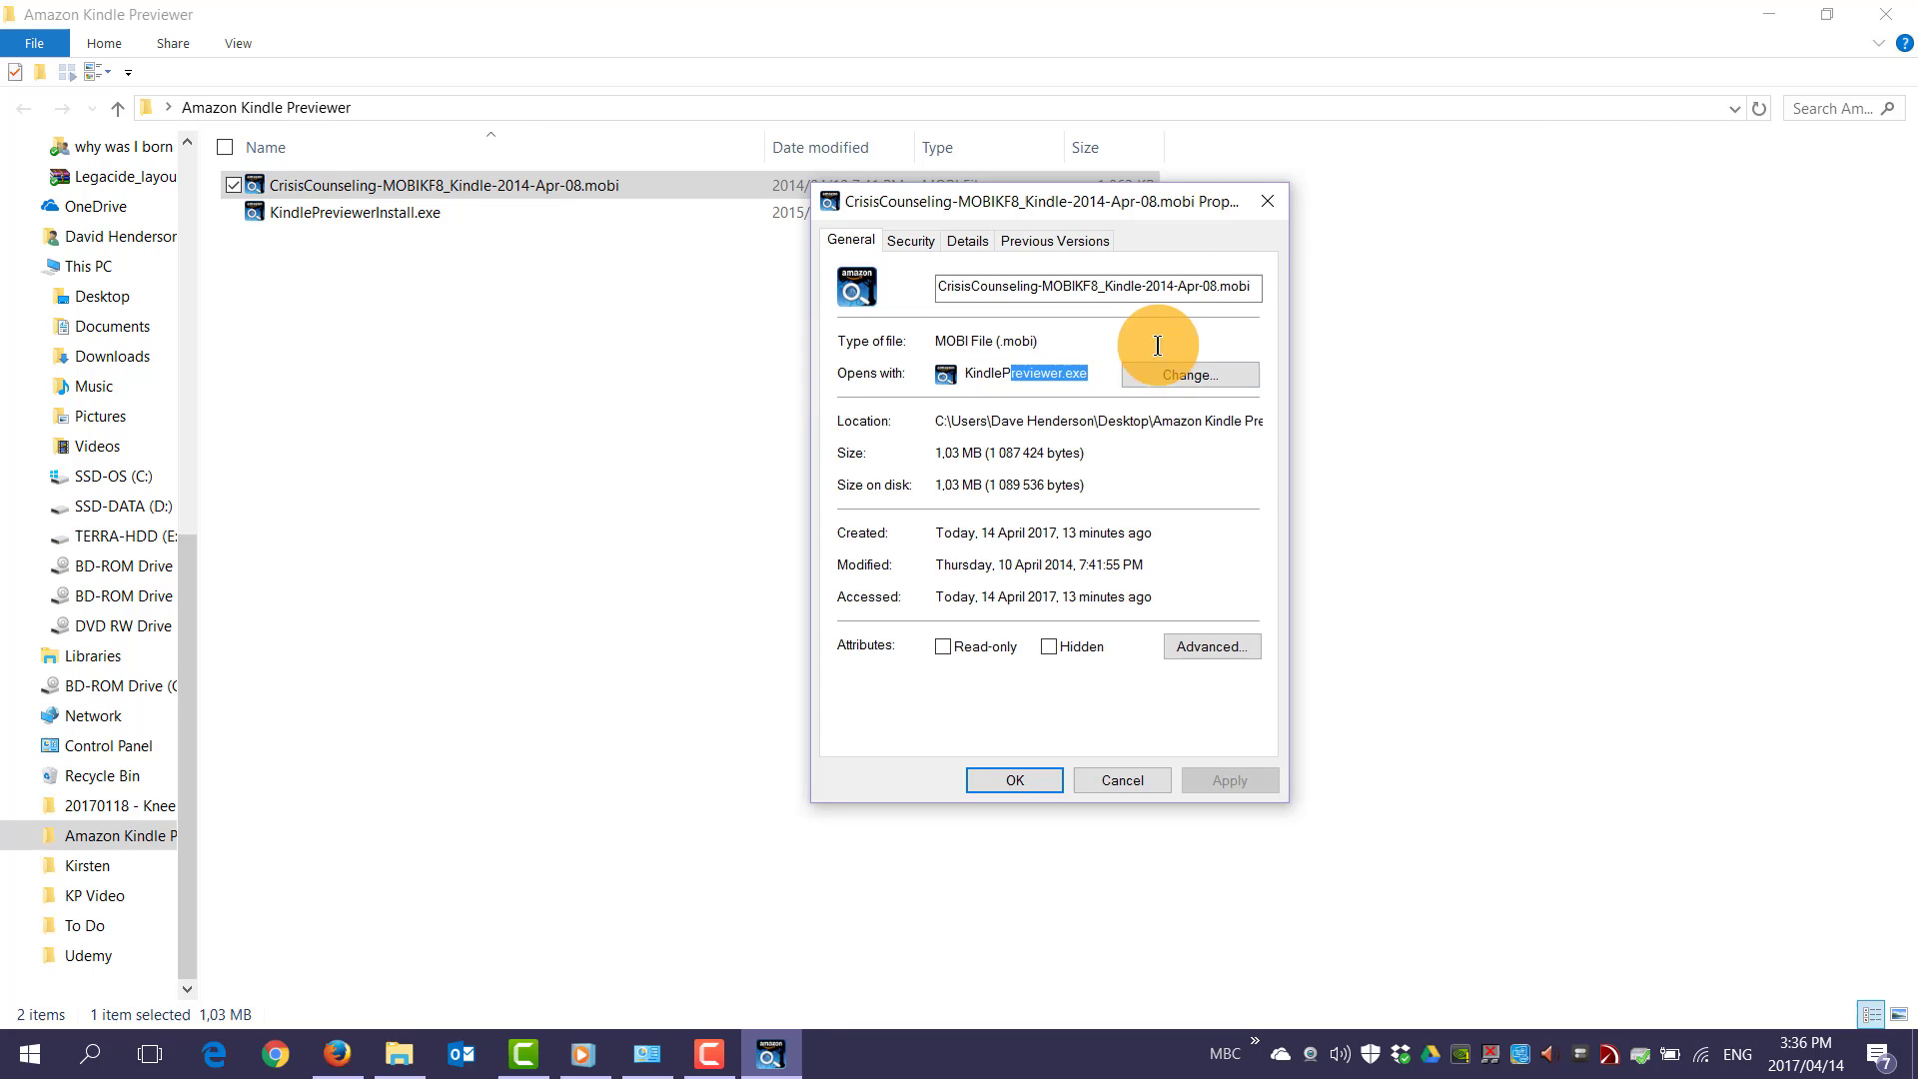
pyautogui.click(1265, 202)
pyautogui.rightClick(369, 191)
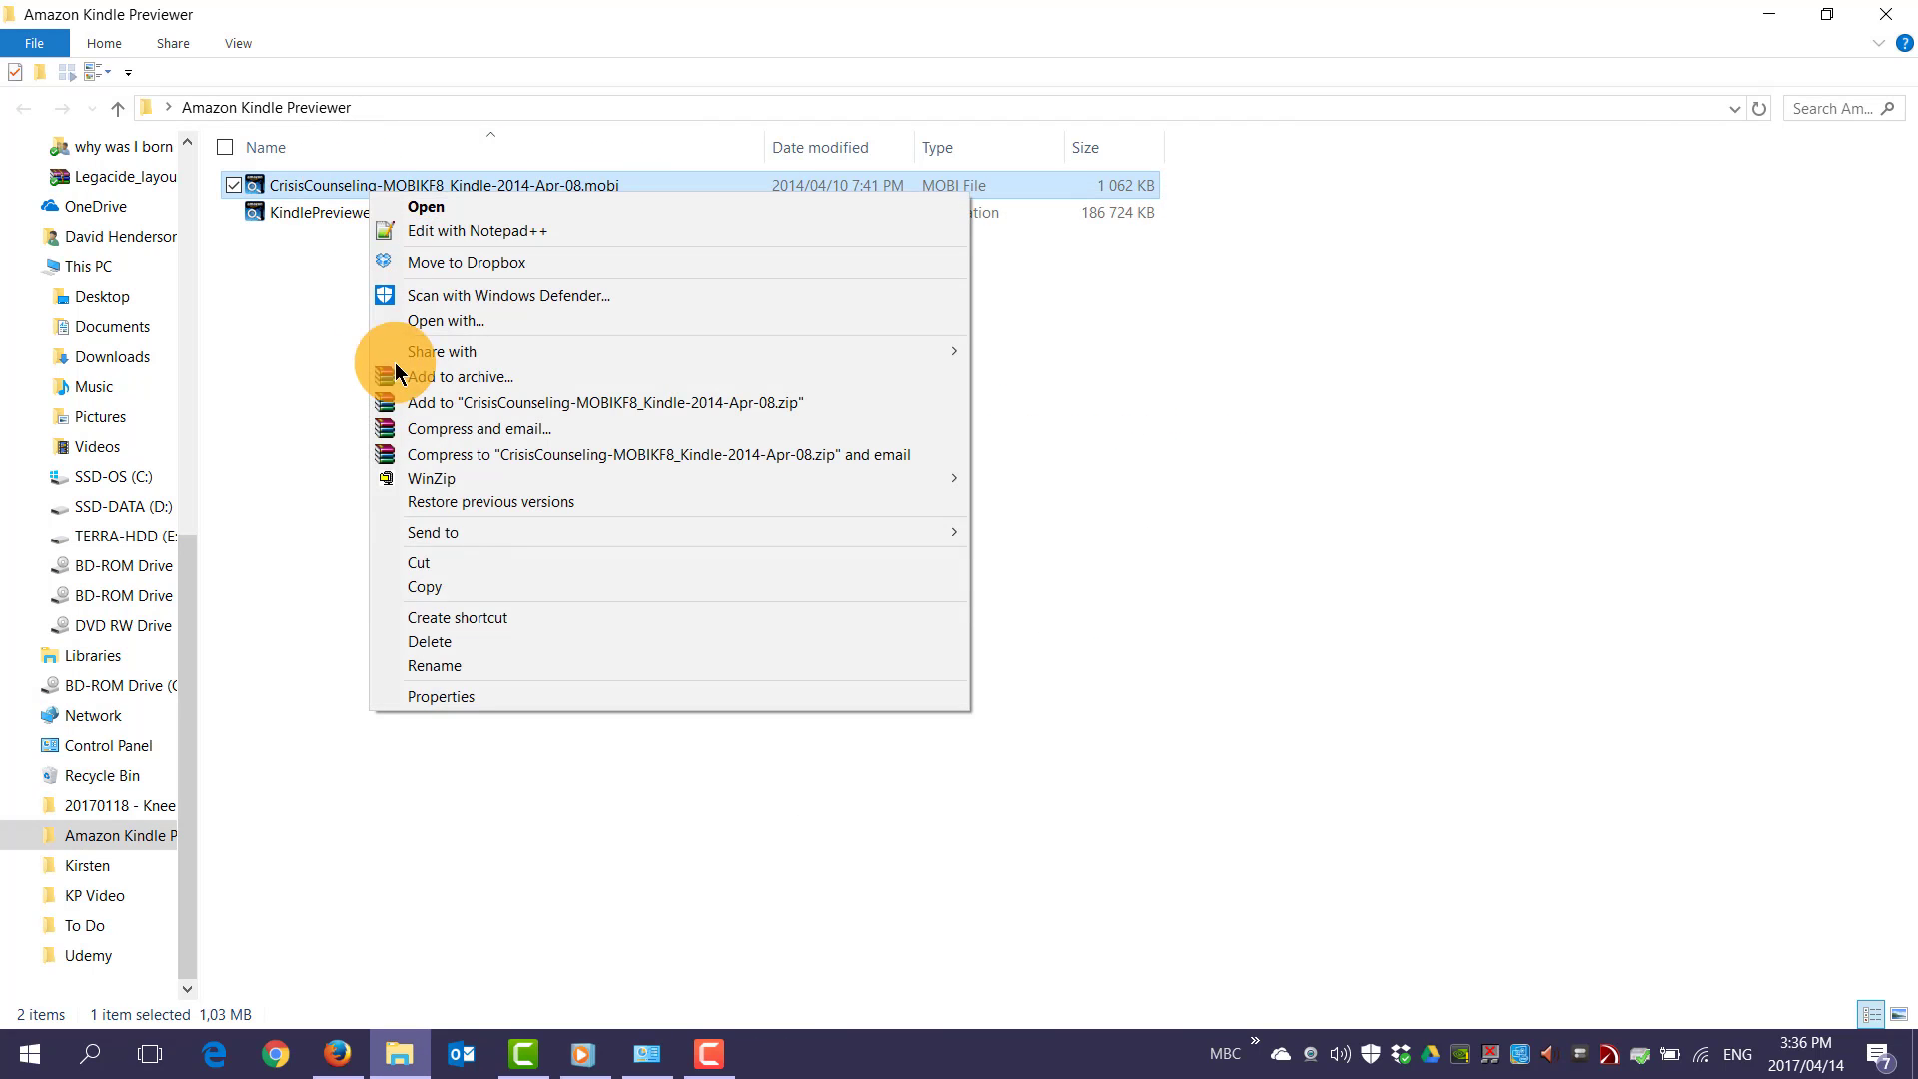
pyautogui.click(446, 701)
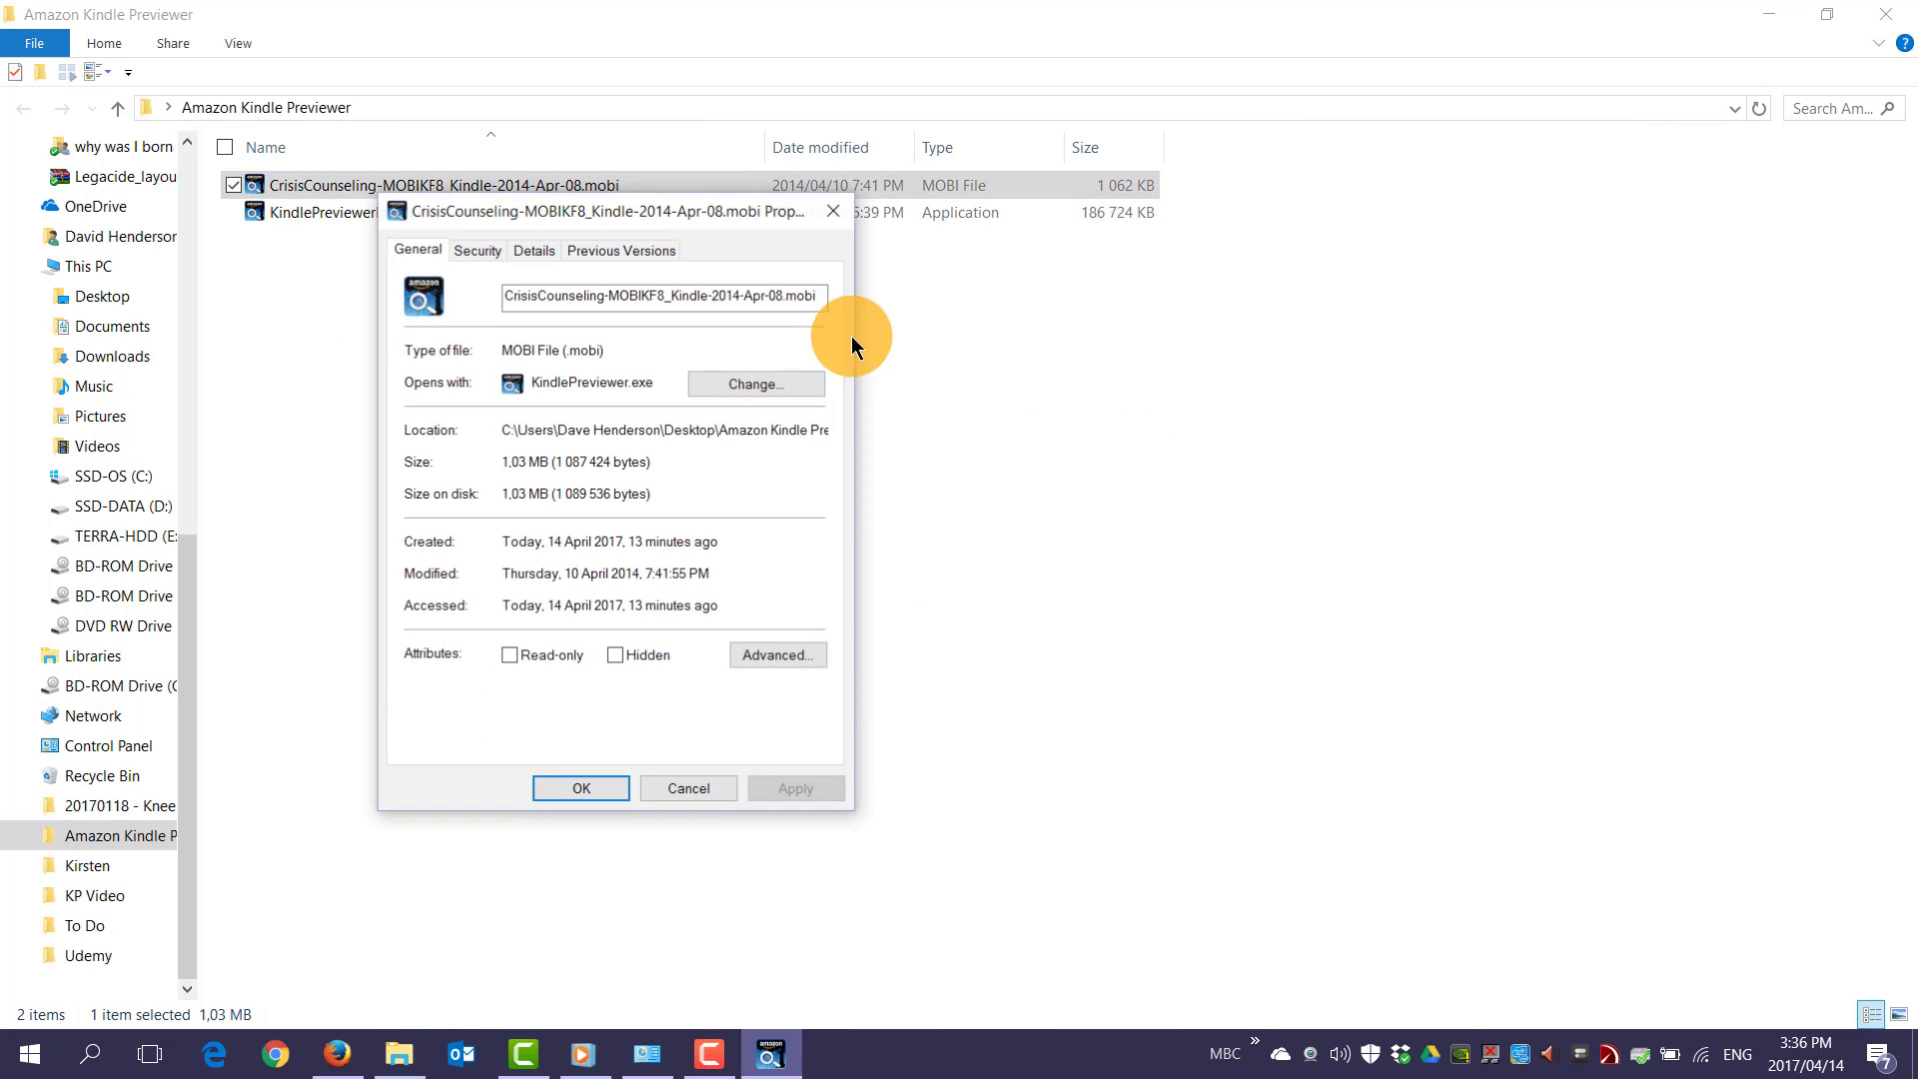
pyautogui.click(763, 391)
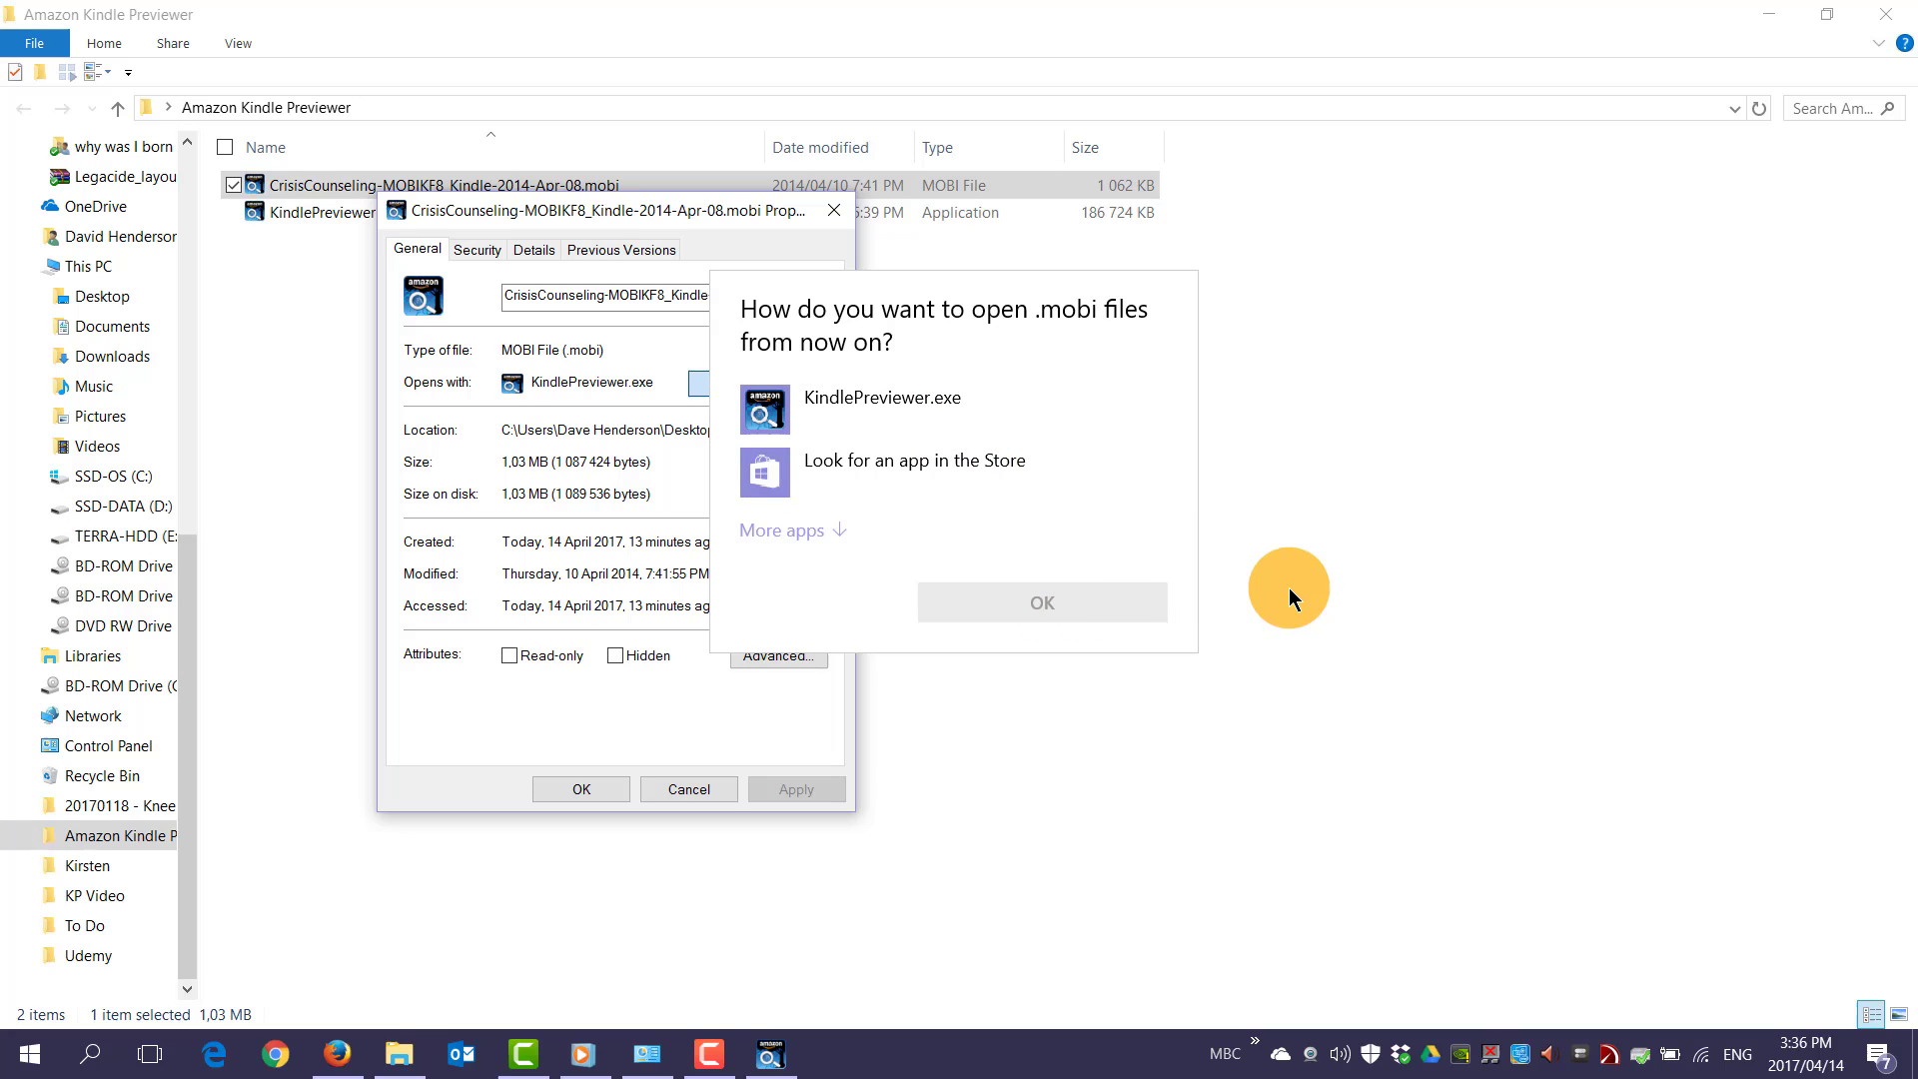
pyautogui.click(1187, 704)
pyautogui.click(718, 791)
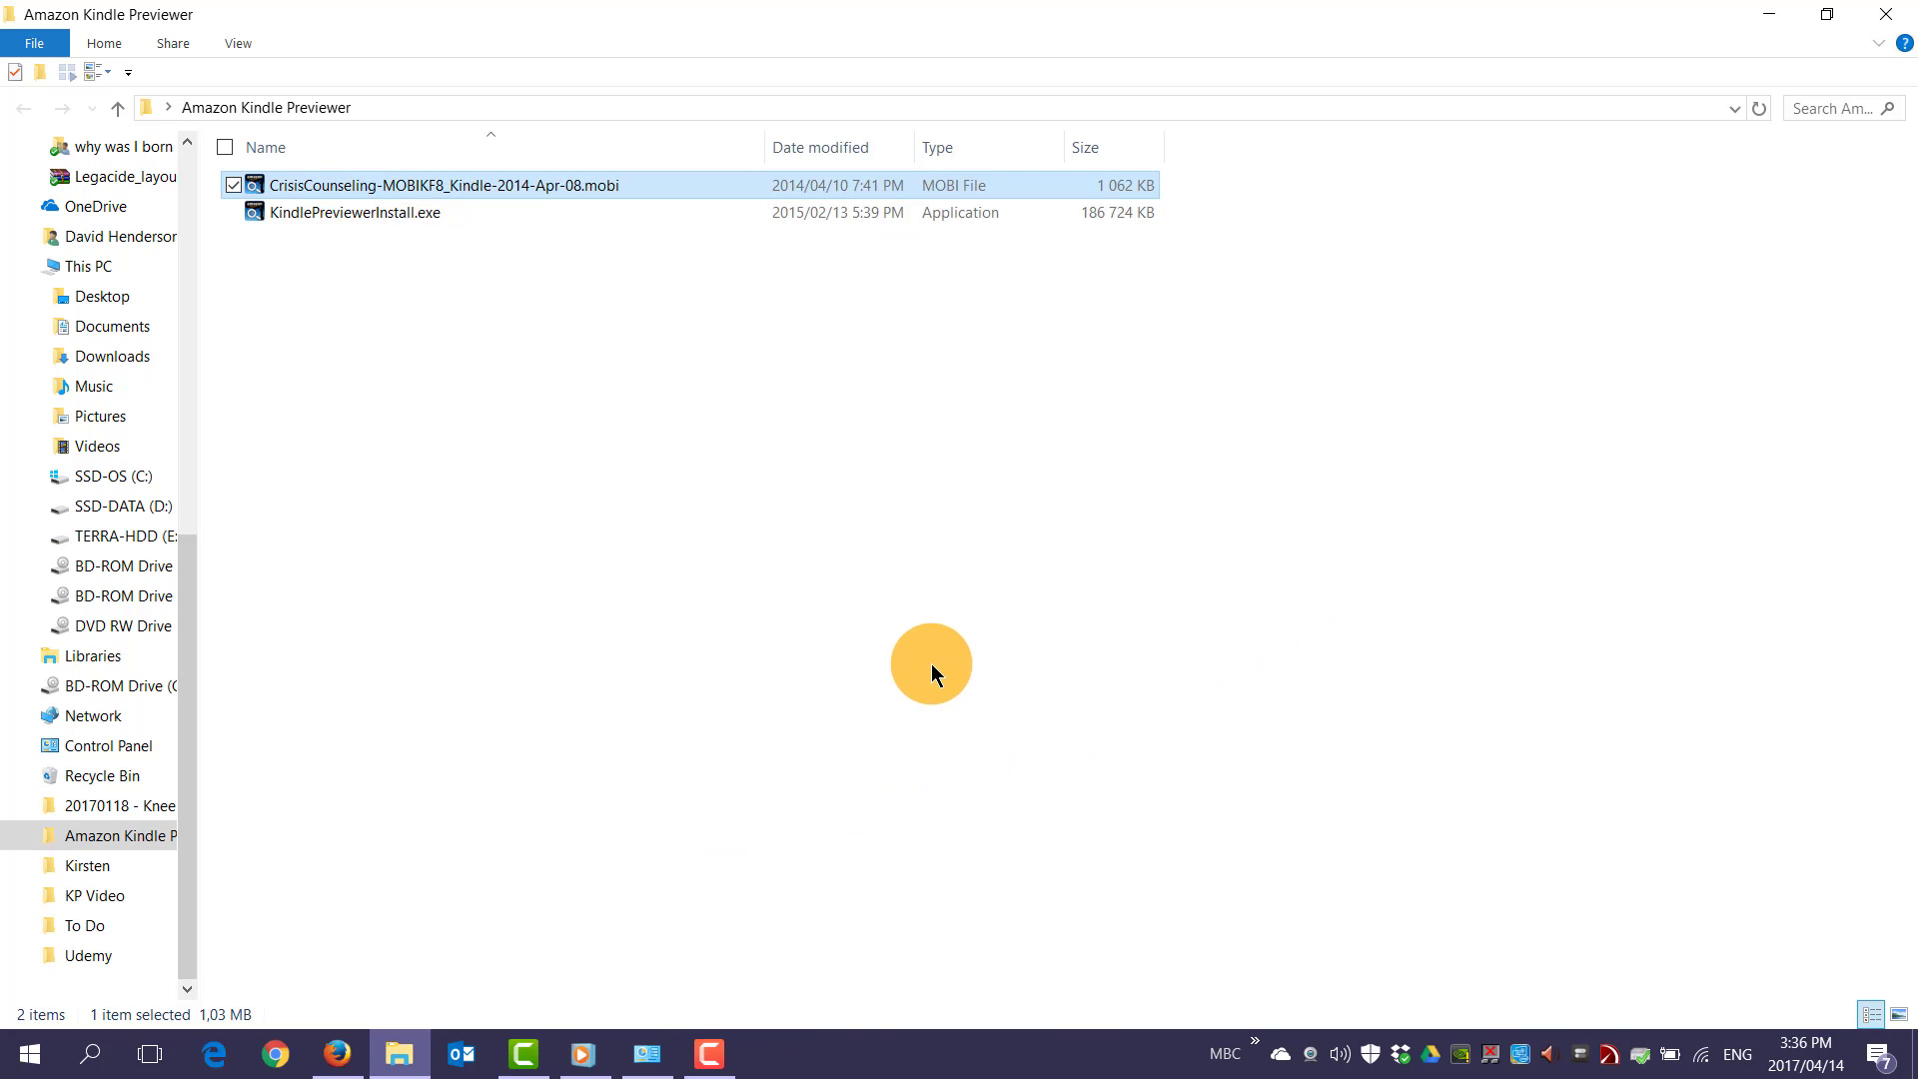
# Step: Launch Kindle Previewer from a Start search for 'kind'
pyautogui.press('super')
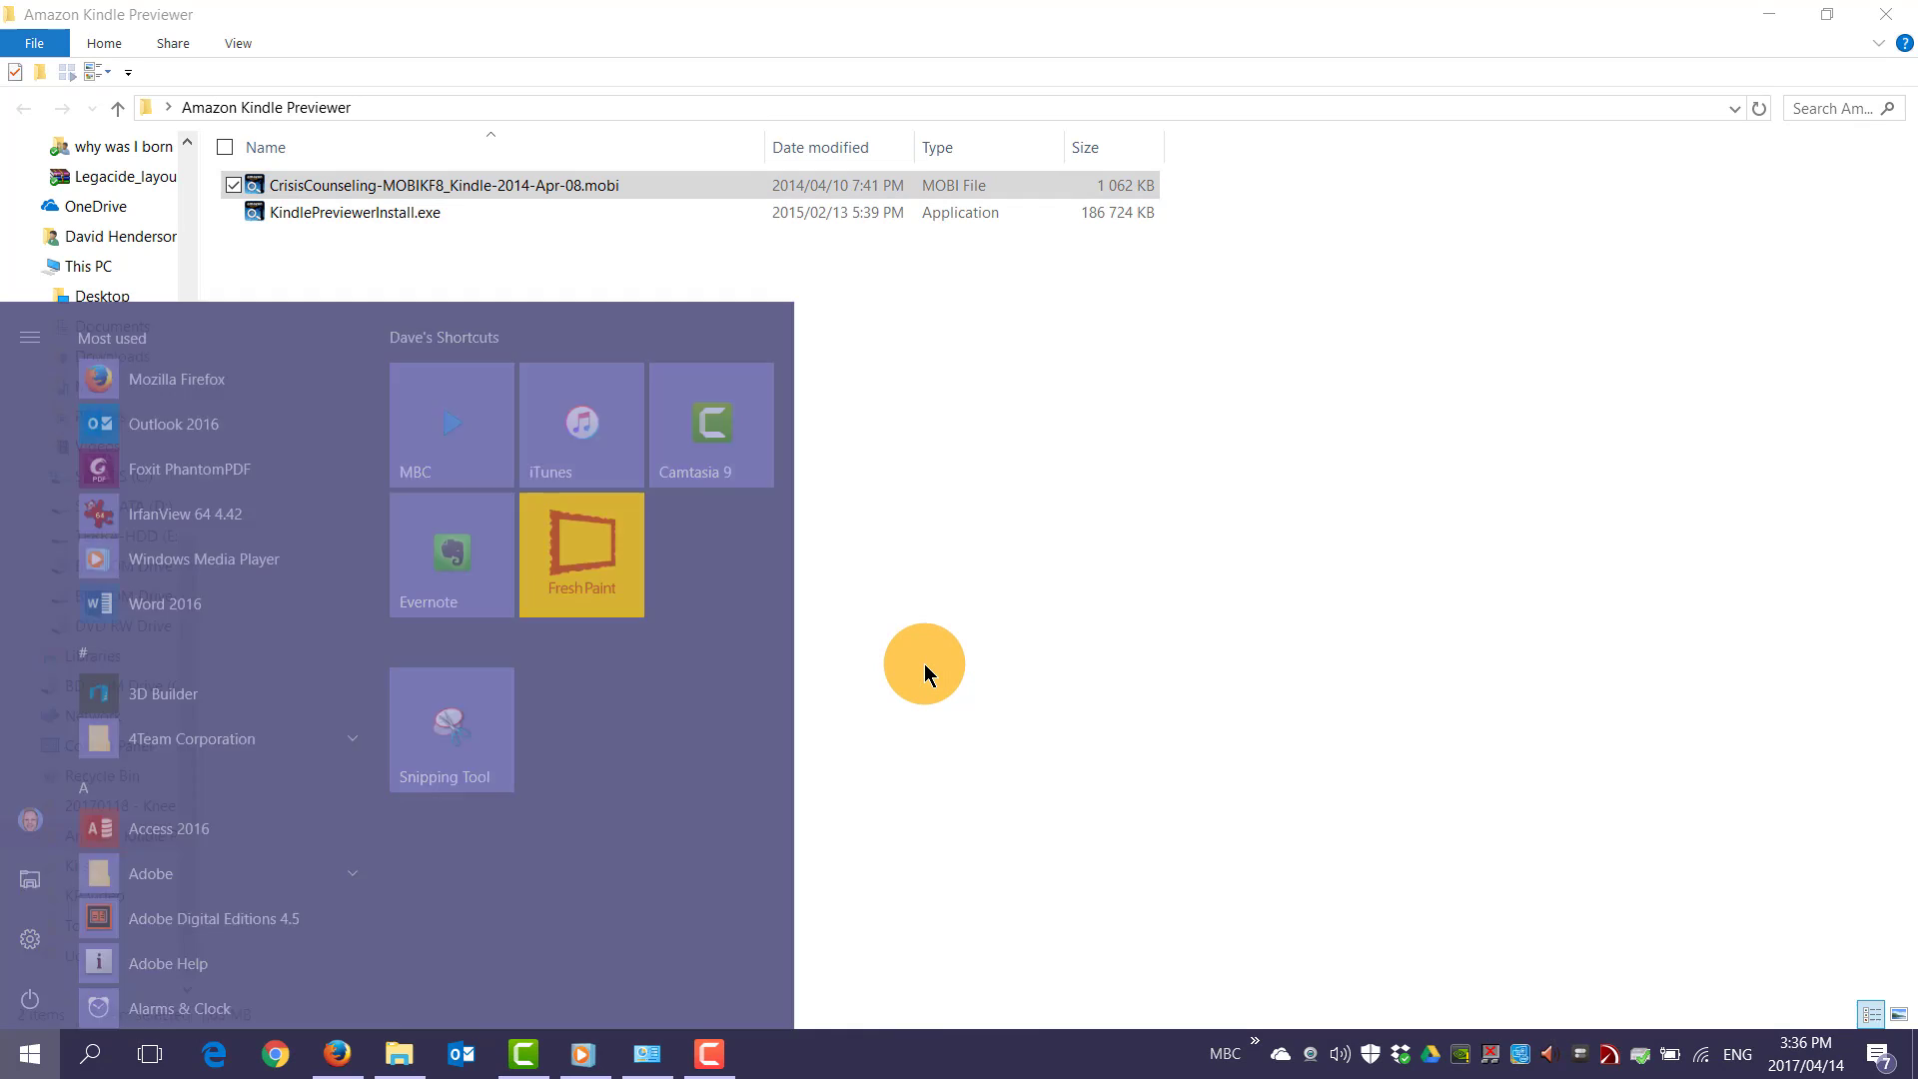
pyautogui.write('kind')
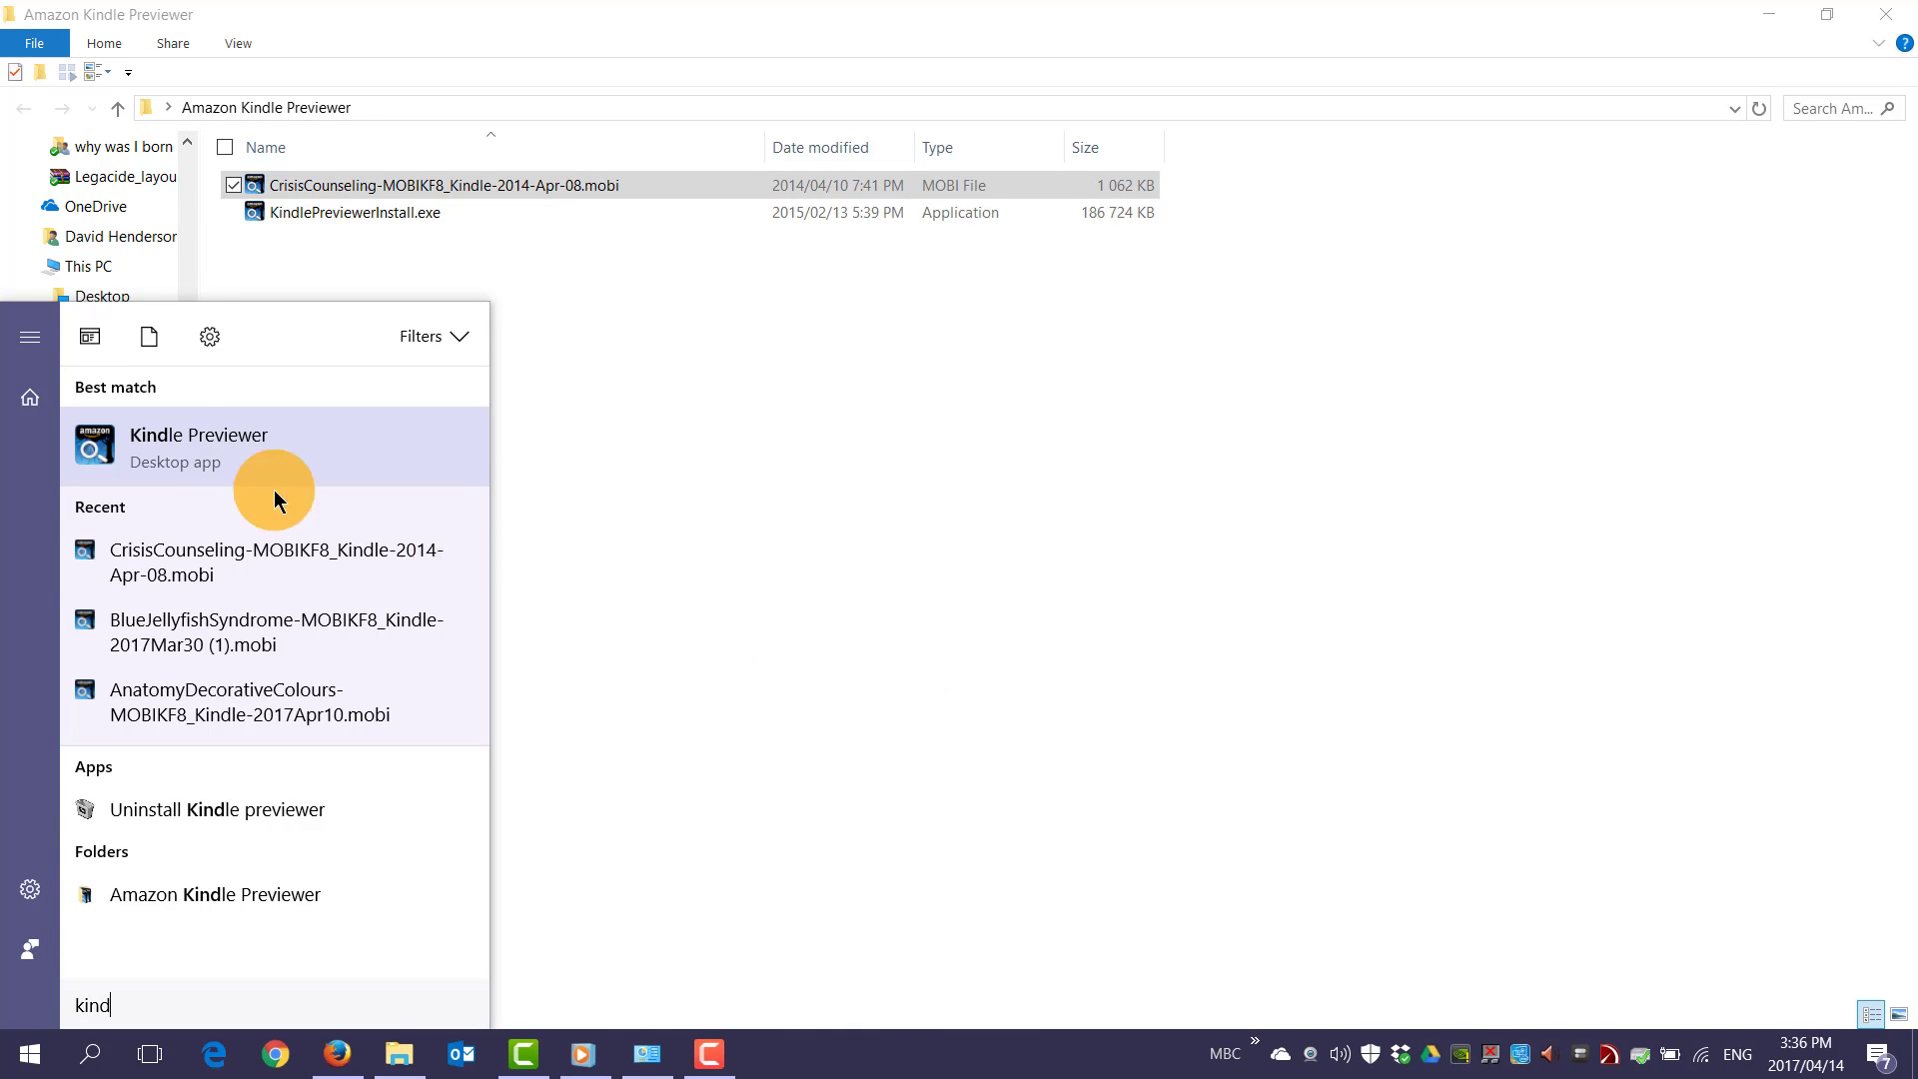
pyautogui.click(188, 420)
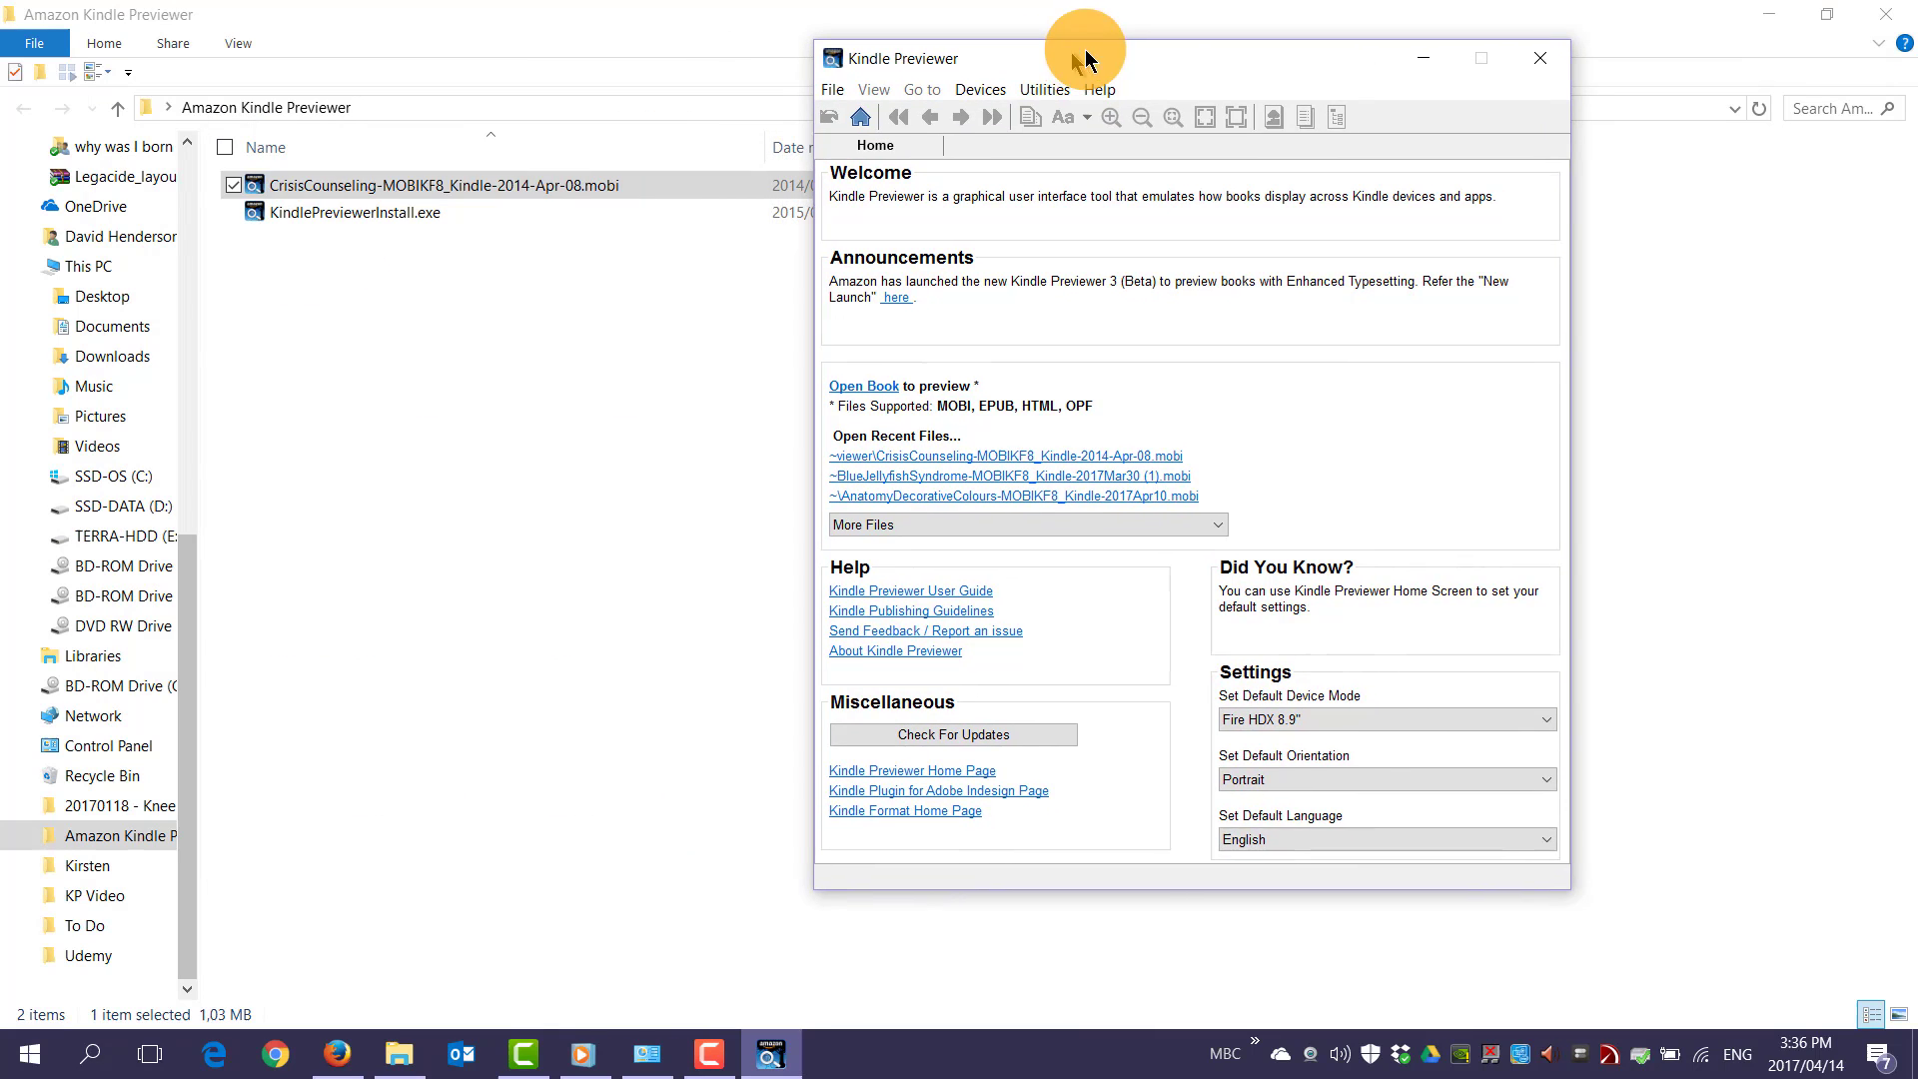
# Step: Open the CrisisCounseling .mobi book via File > Open Book
pyautogui.click(856, 88)
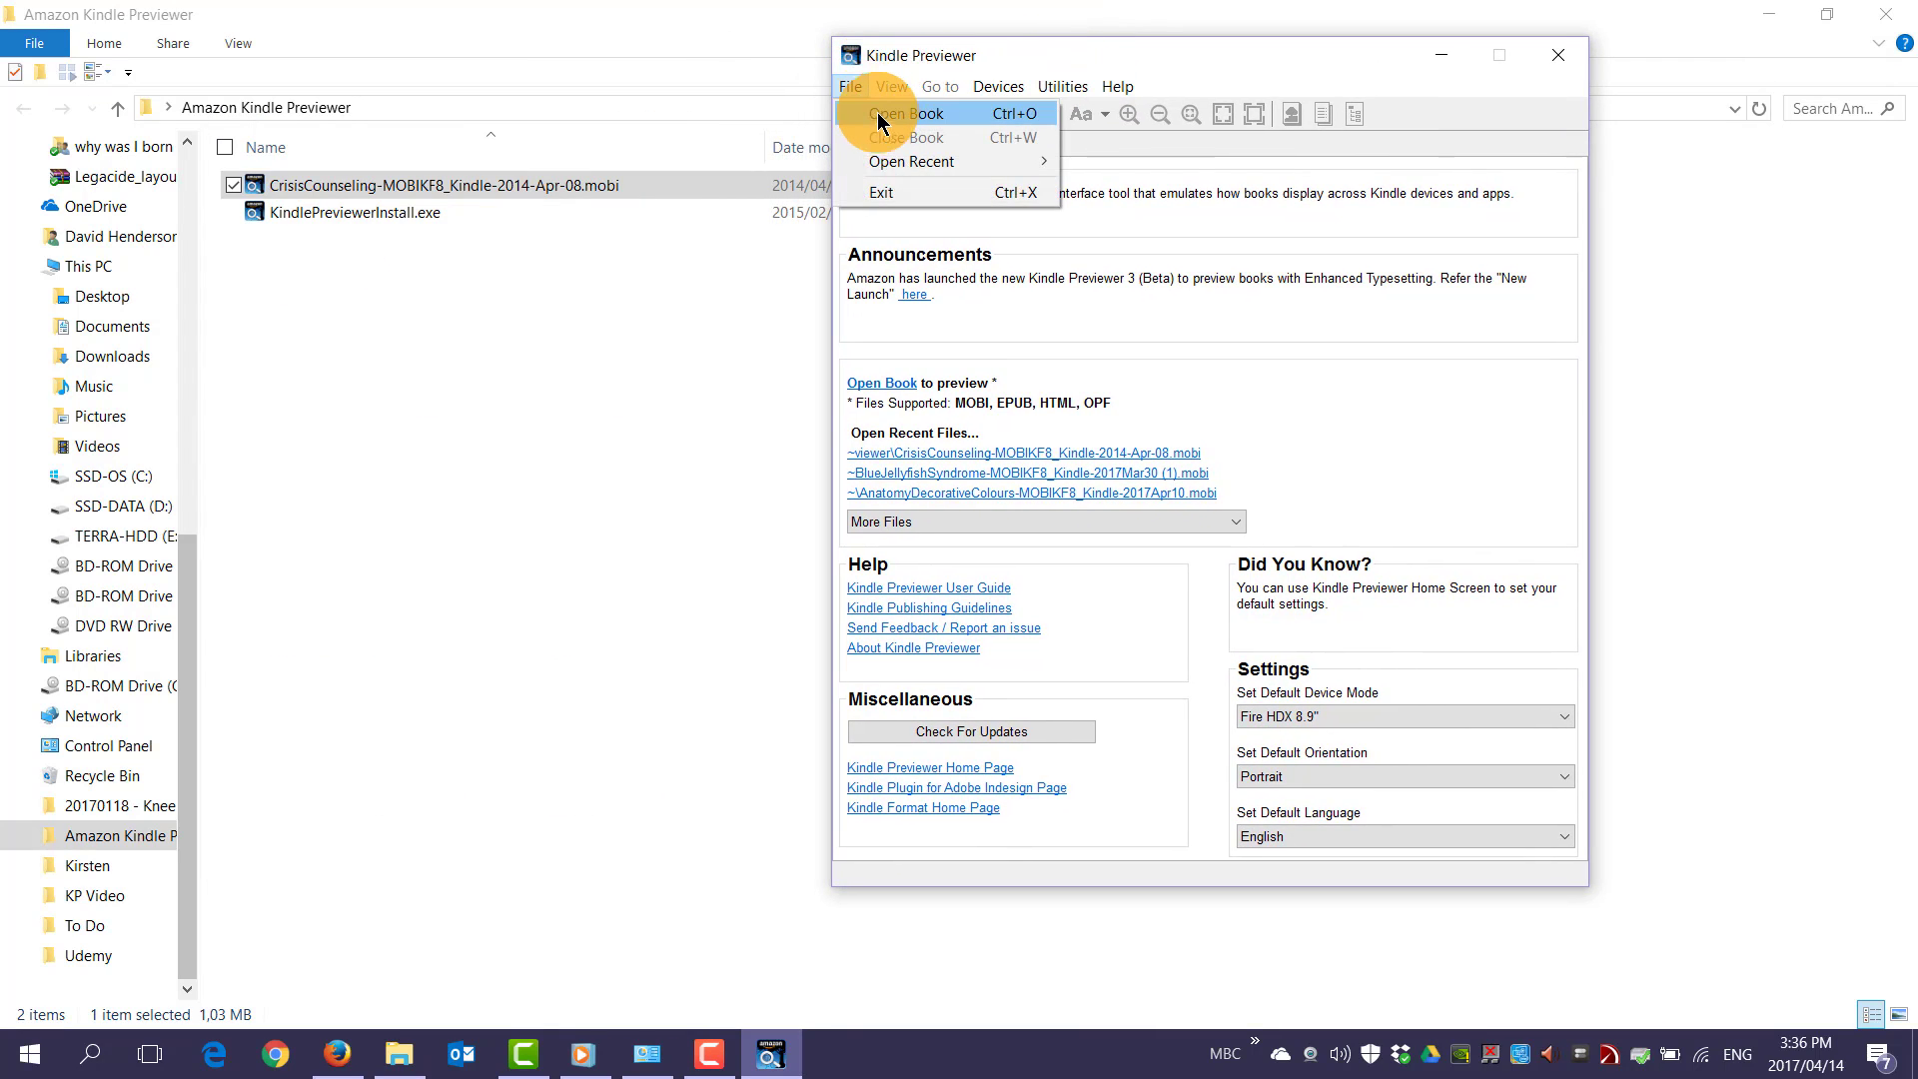
pyautogui.click(882, 118)
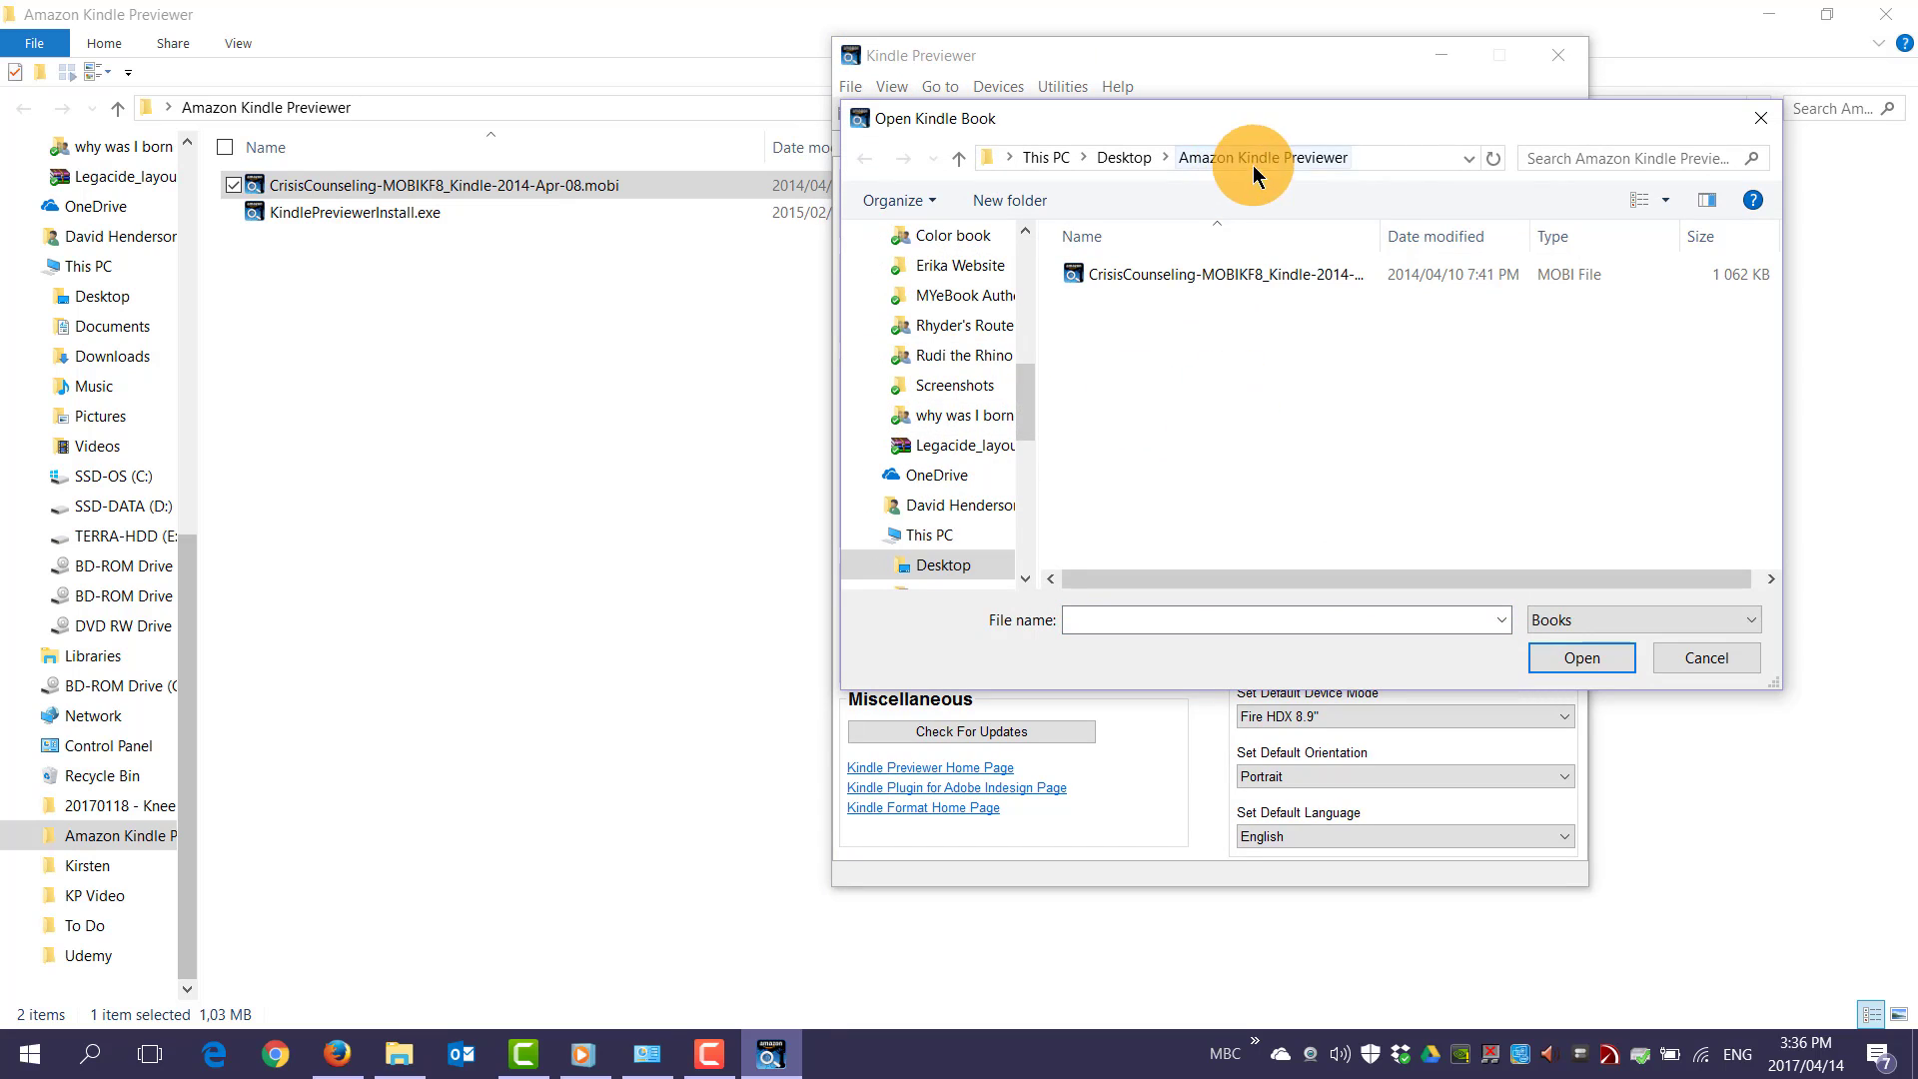
pyautogui.click(1233, 276)
pyautogui.click(1598, 677)
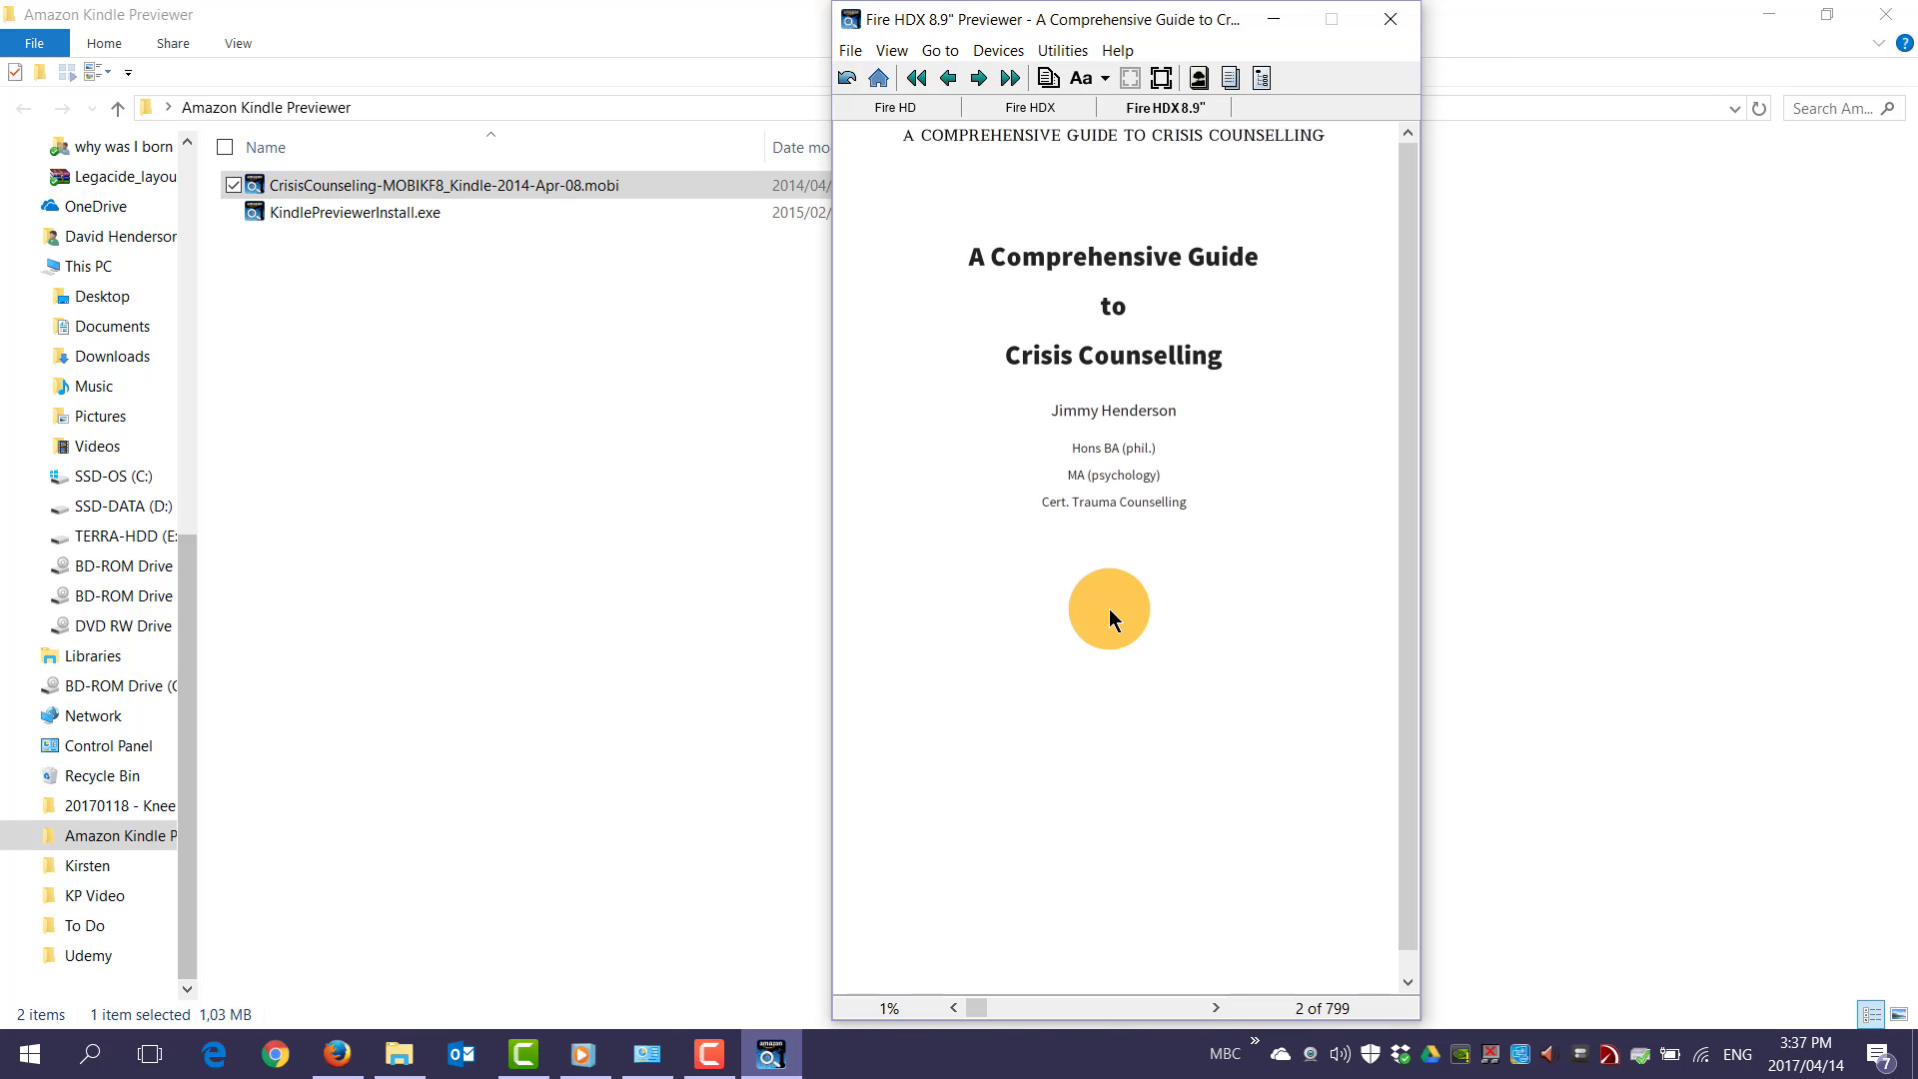
# Step: Return to the cover, keep Fire as the device, rotate to landscape, and reposition the window
pyautogui.press('Left')
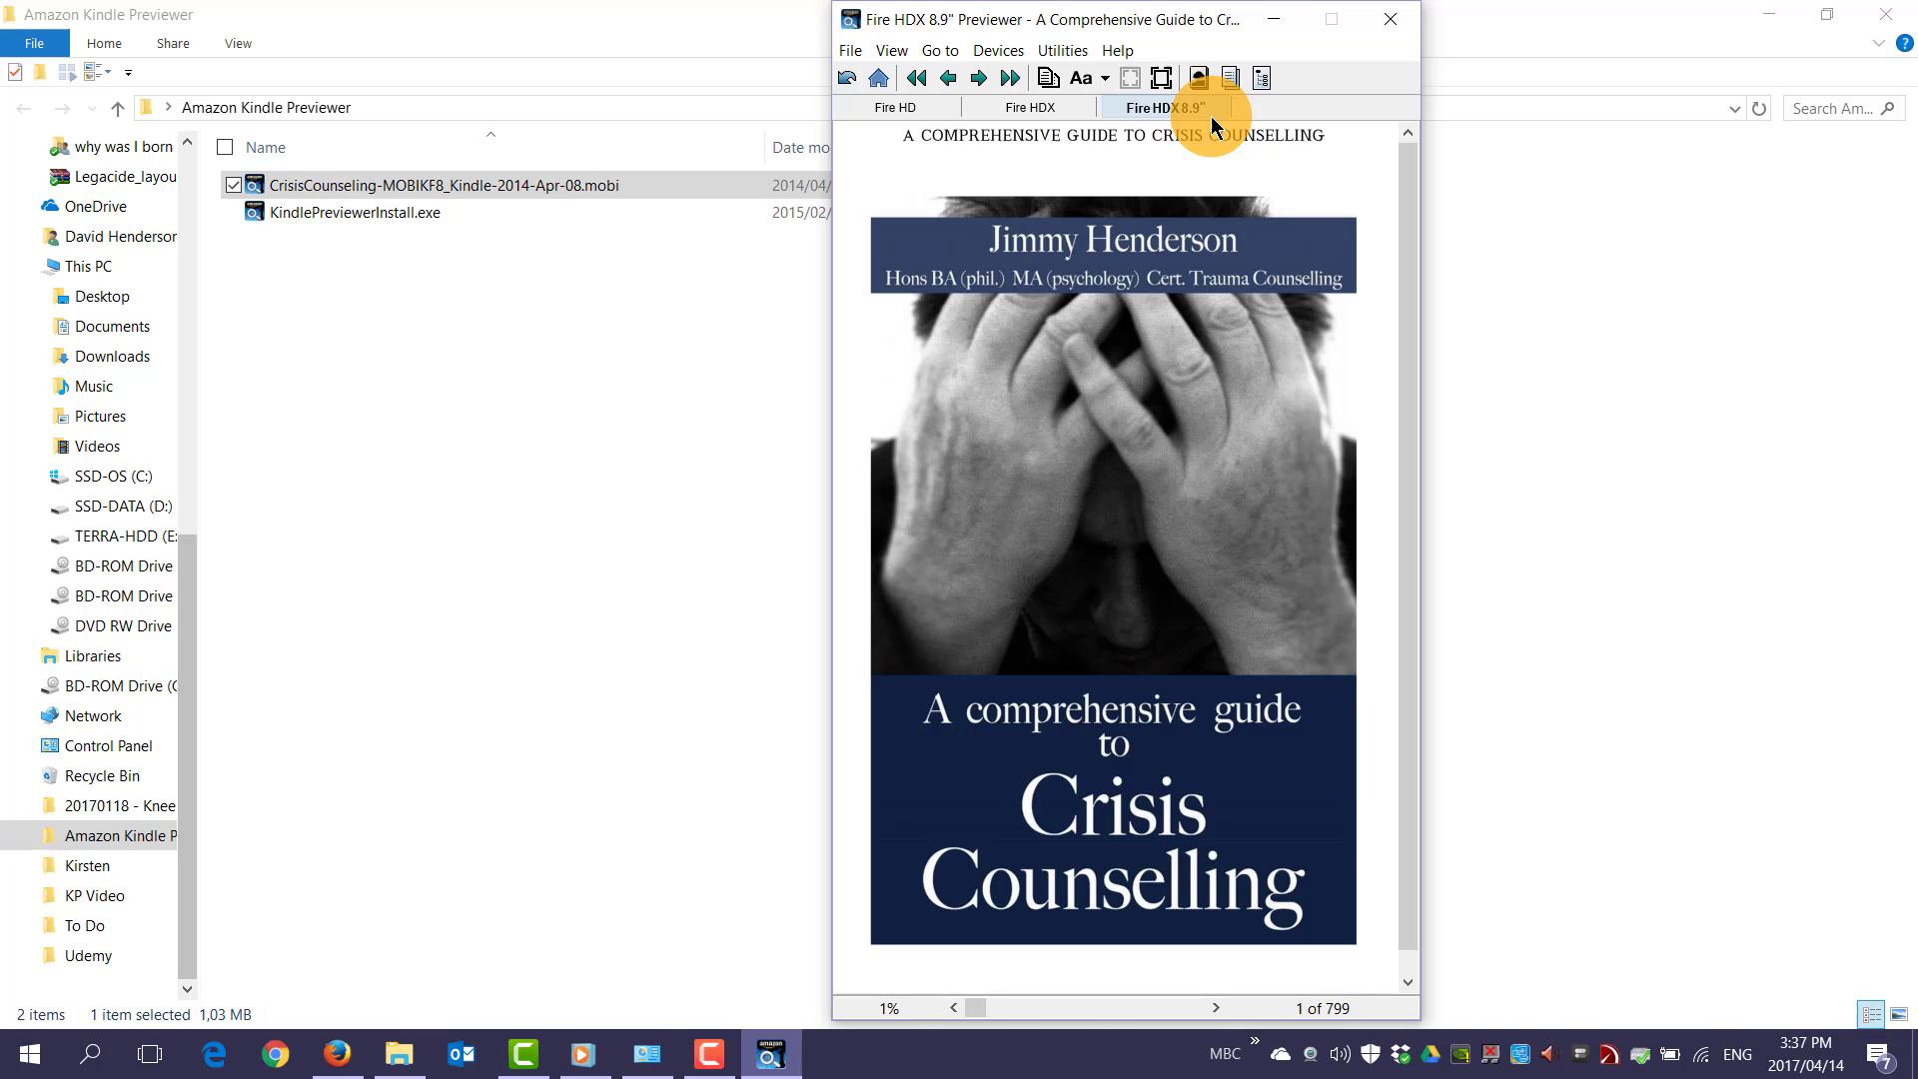
pyautogui.click(998, 50)
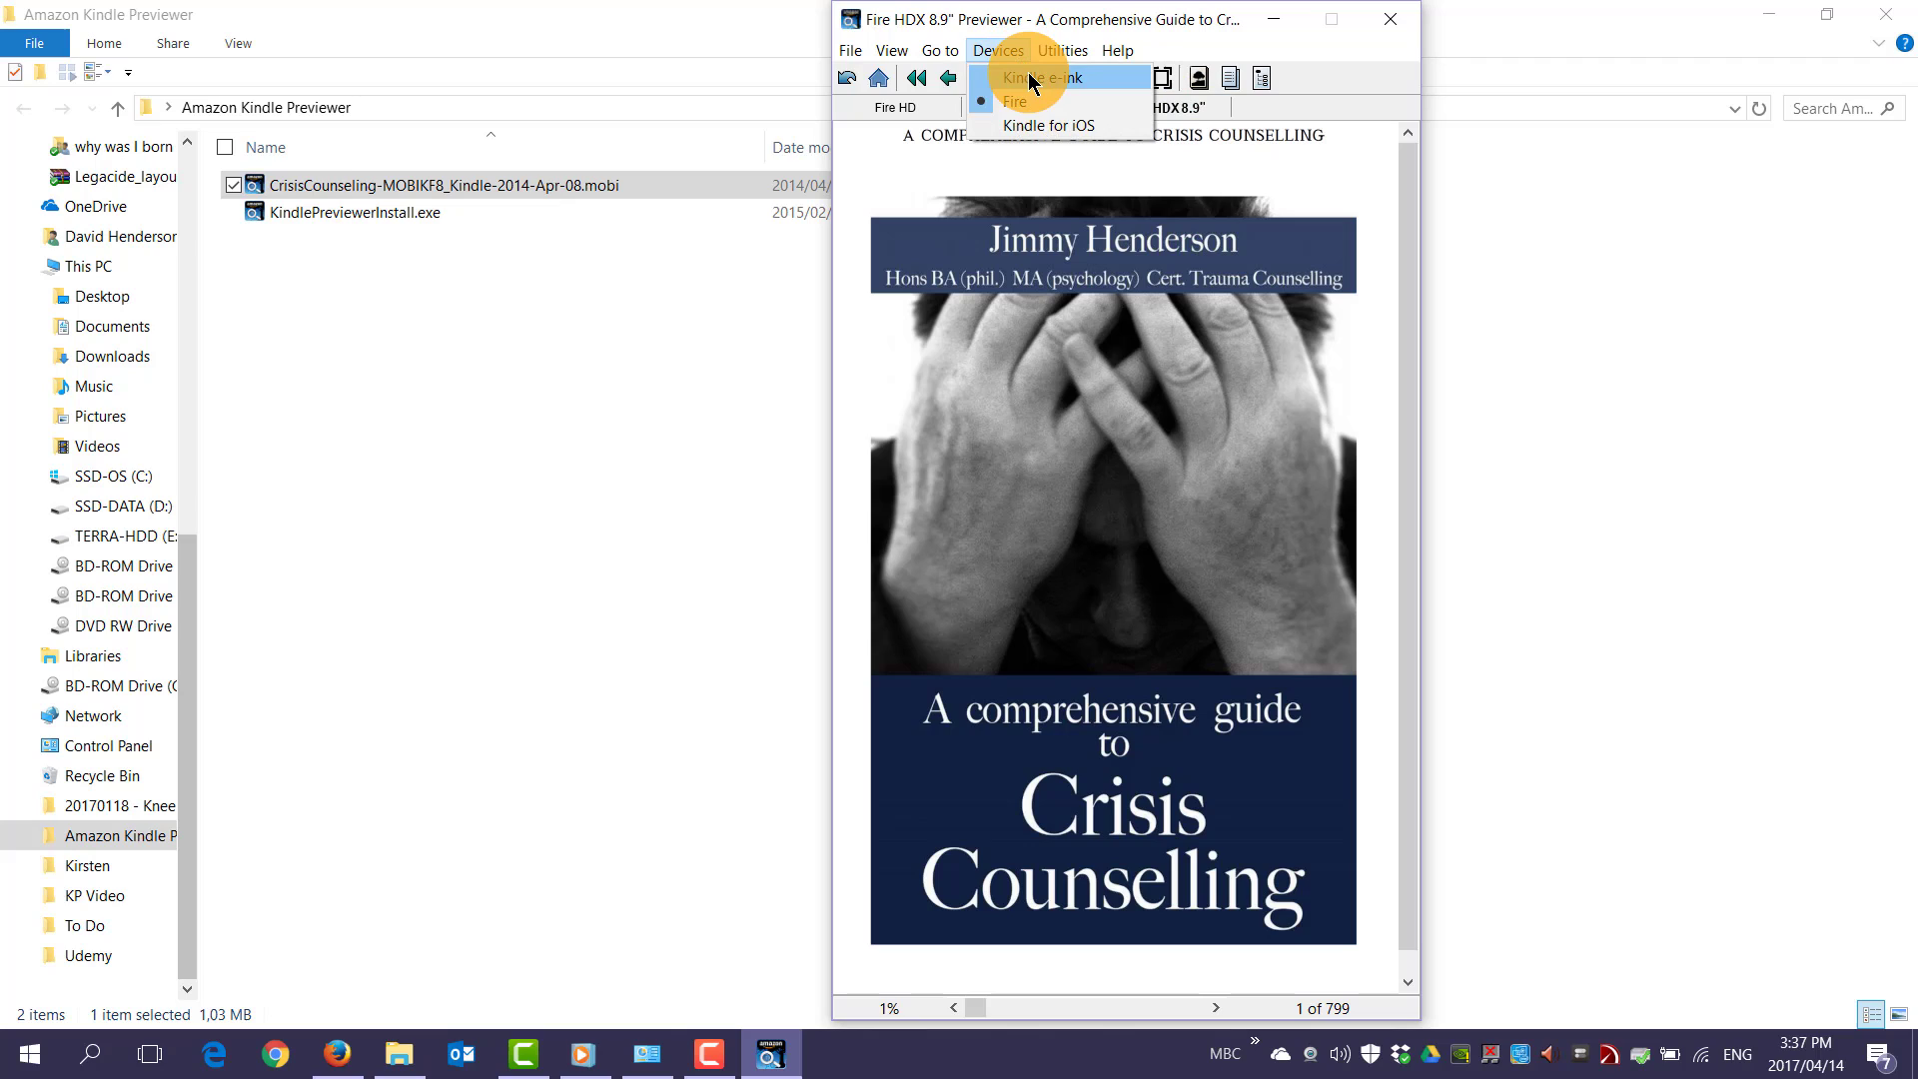
pyautogui.click(1075, 125)
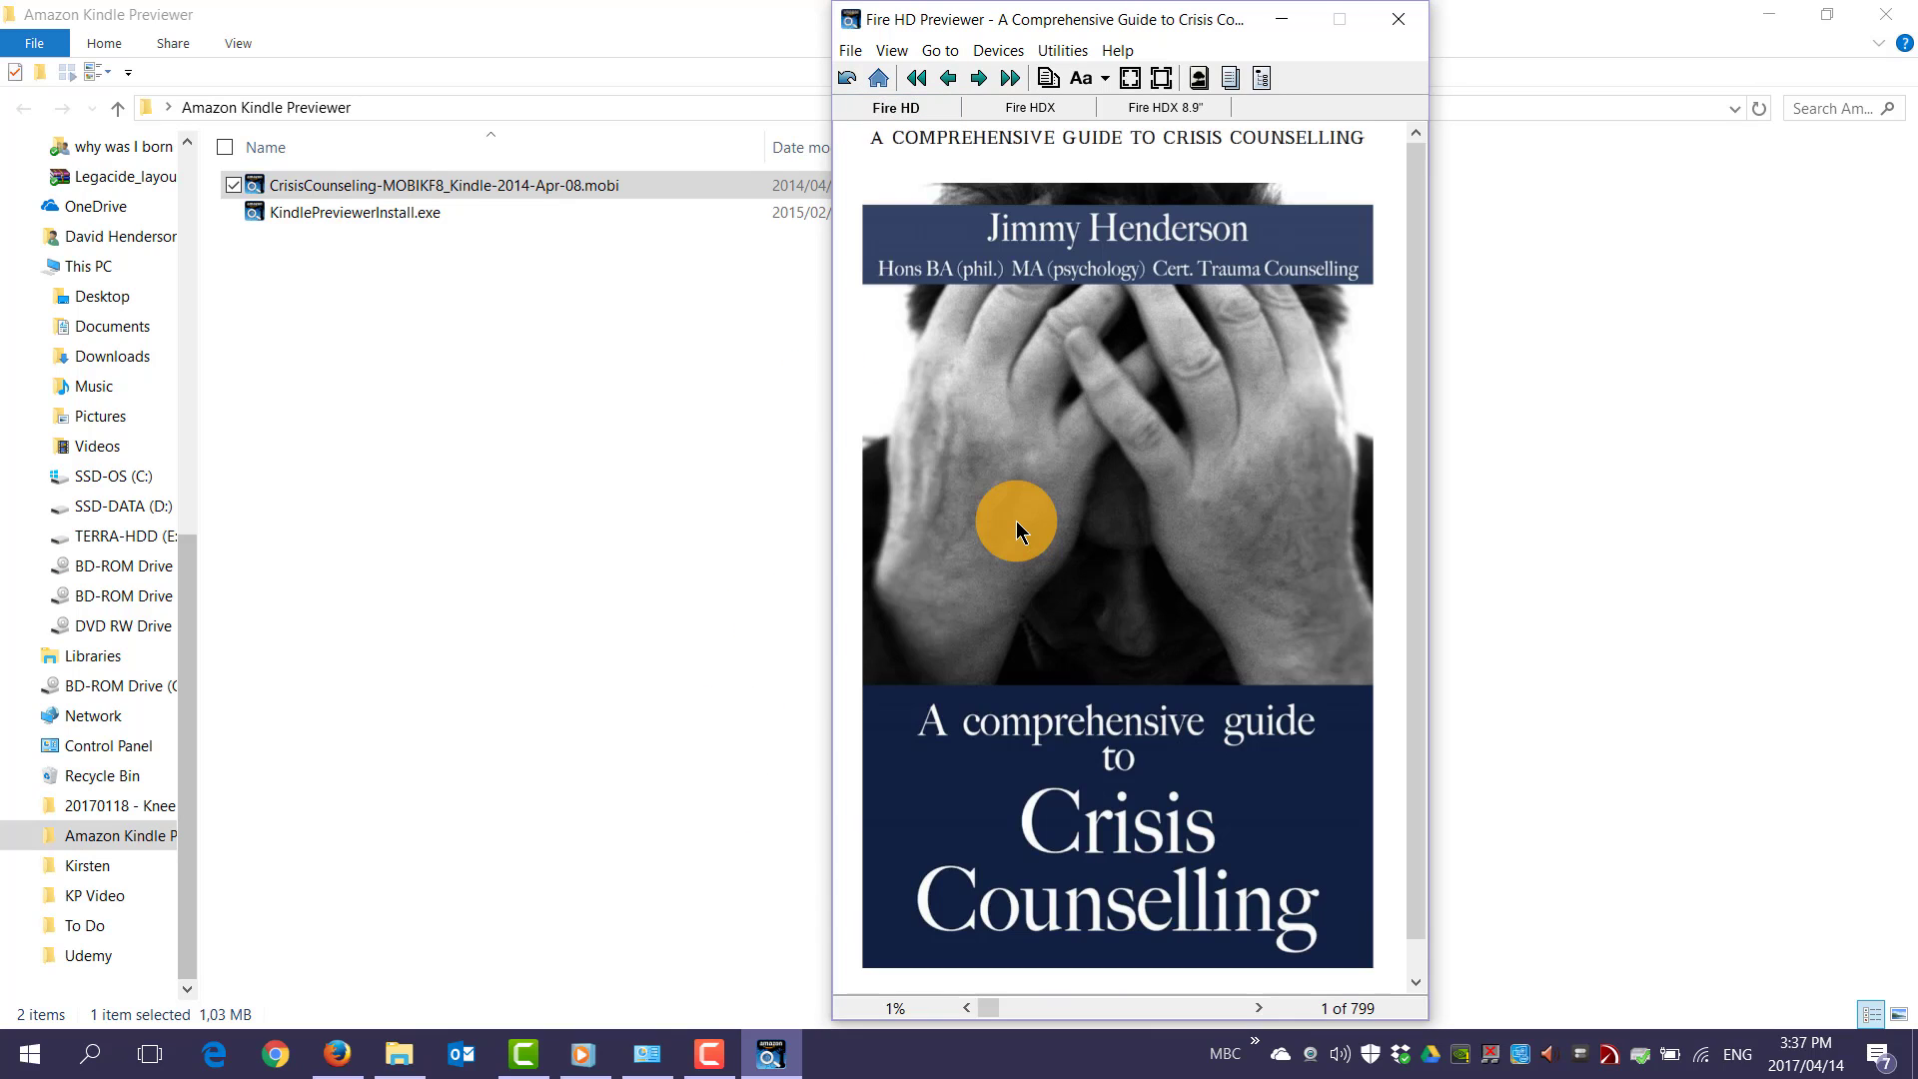
pyautogui.click(1050, 79)
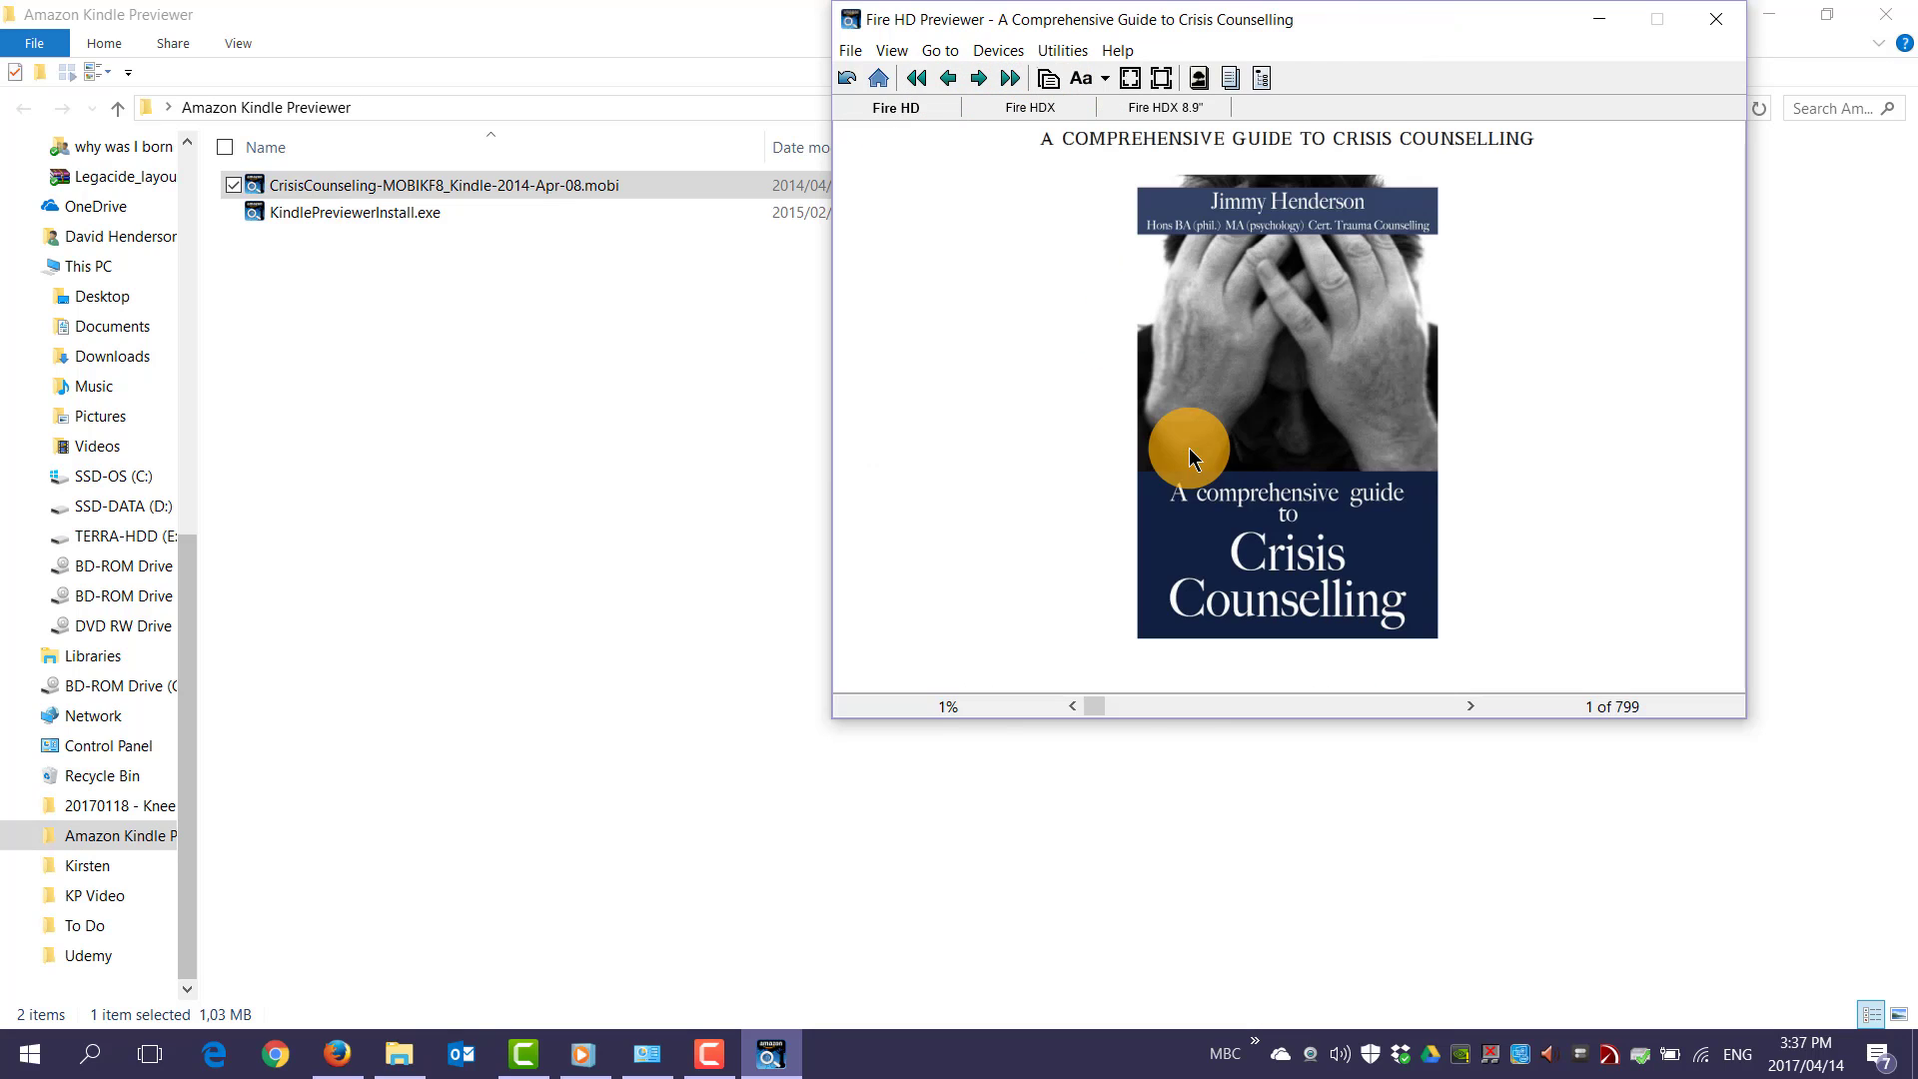
pyautogui.moveTo(1233, 30); pyautogui.dragTo(900, 88)
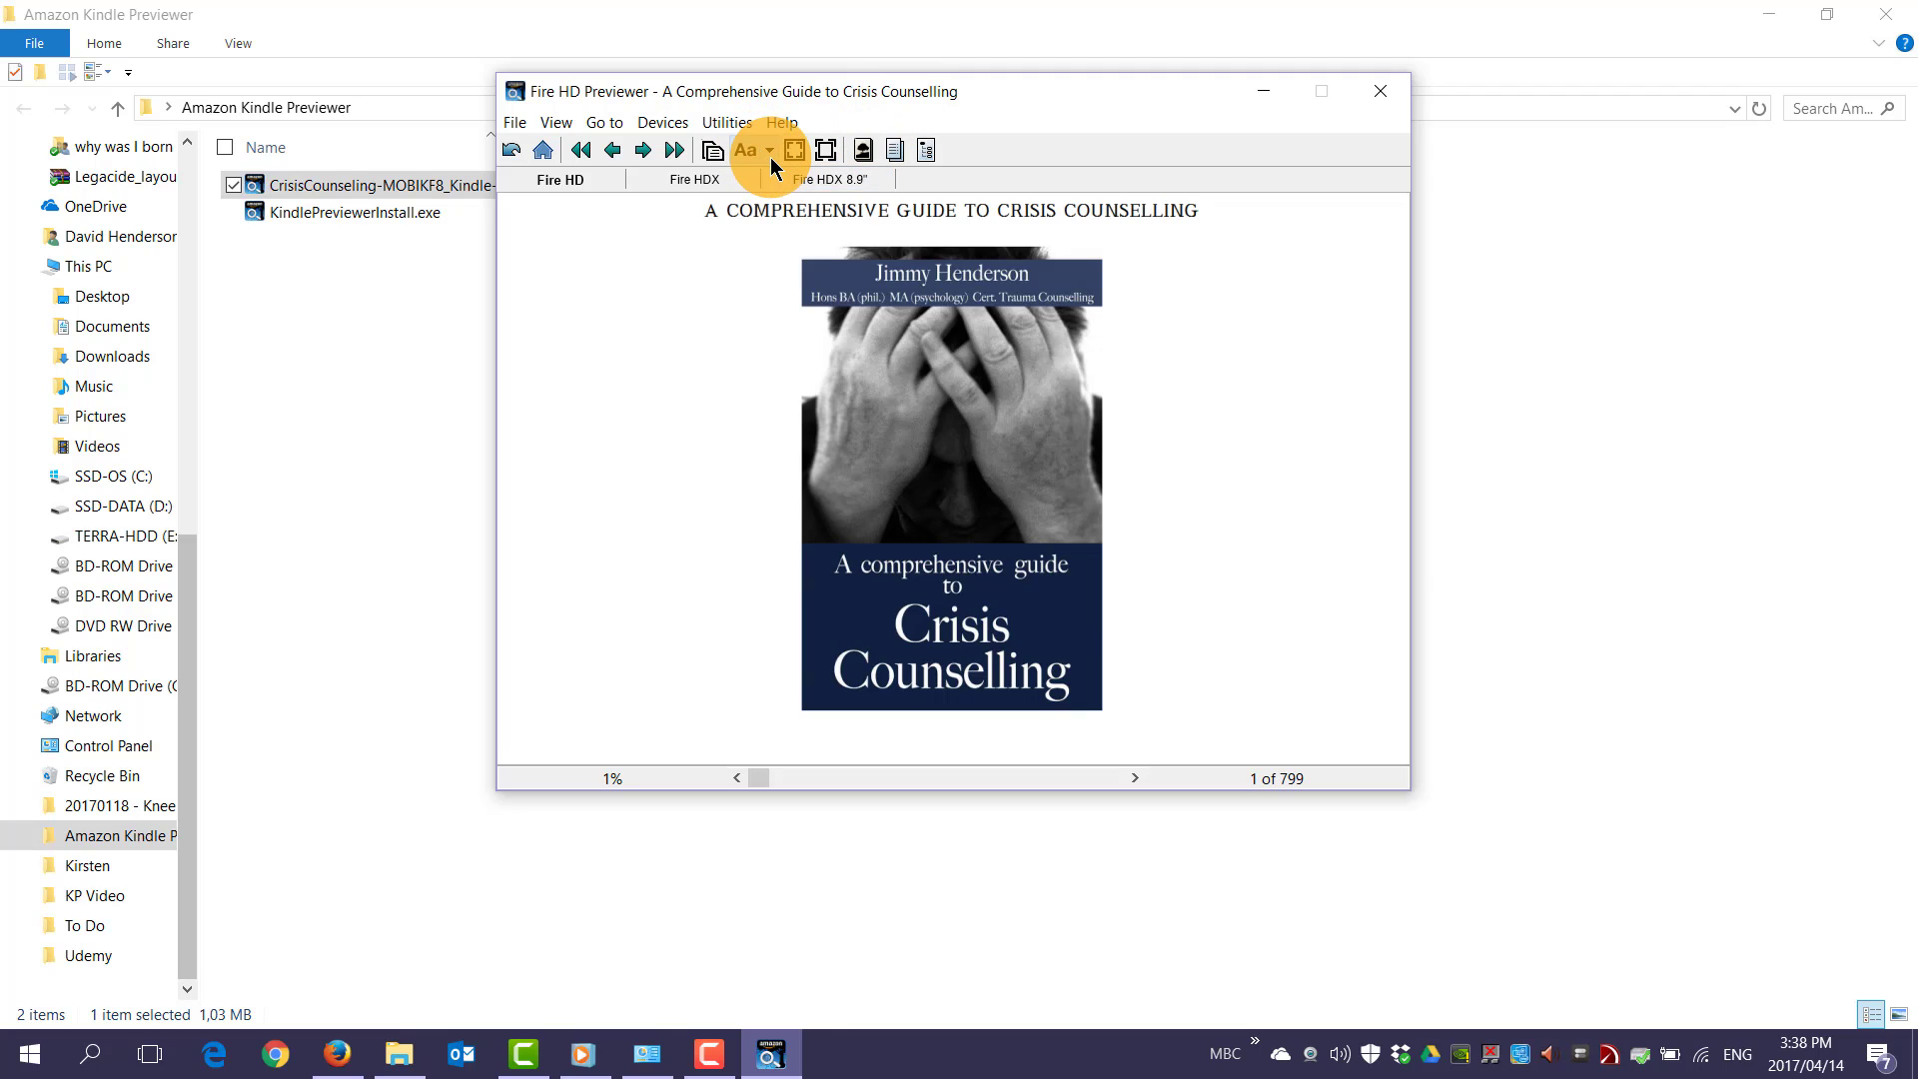
pyautogui.press('Right')
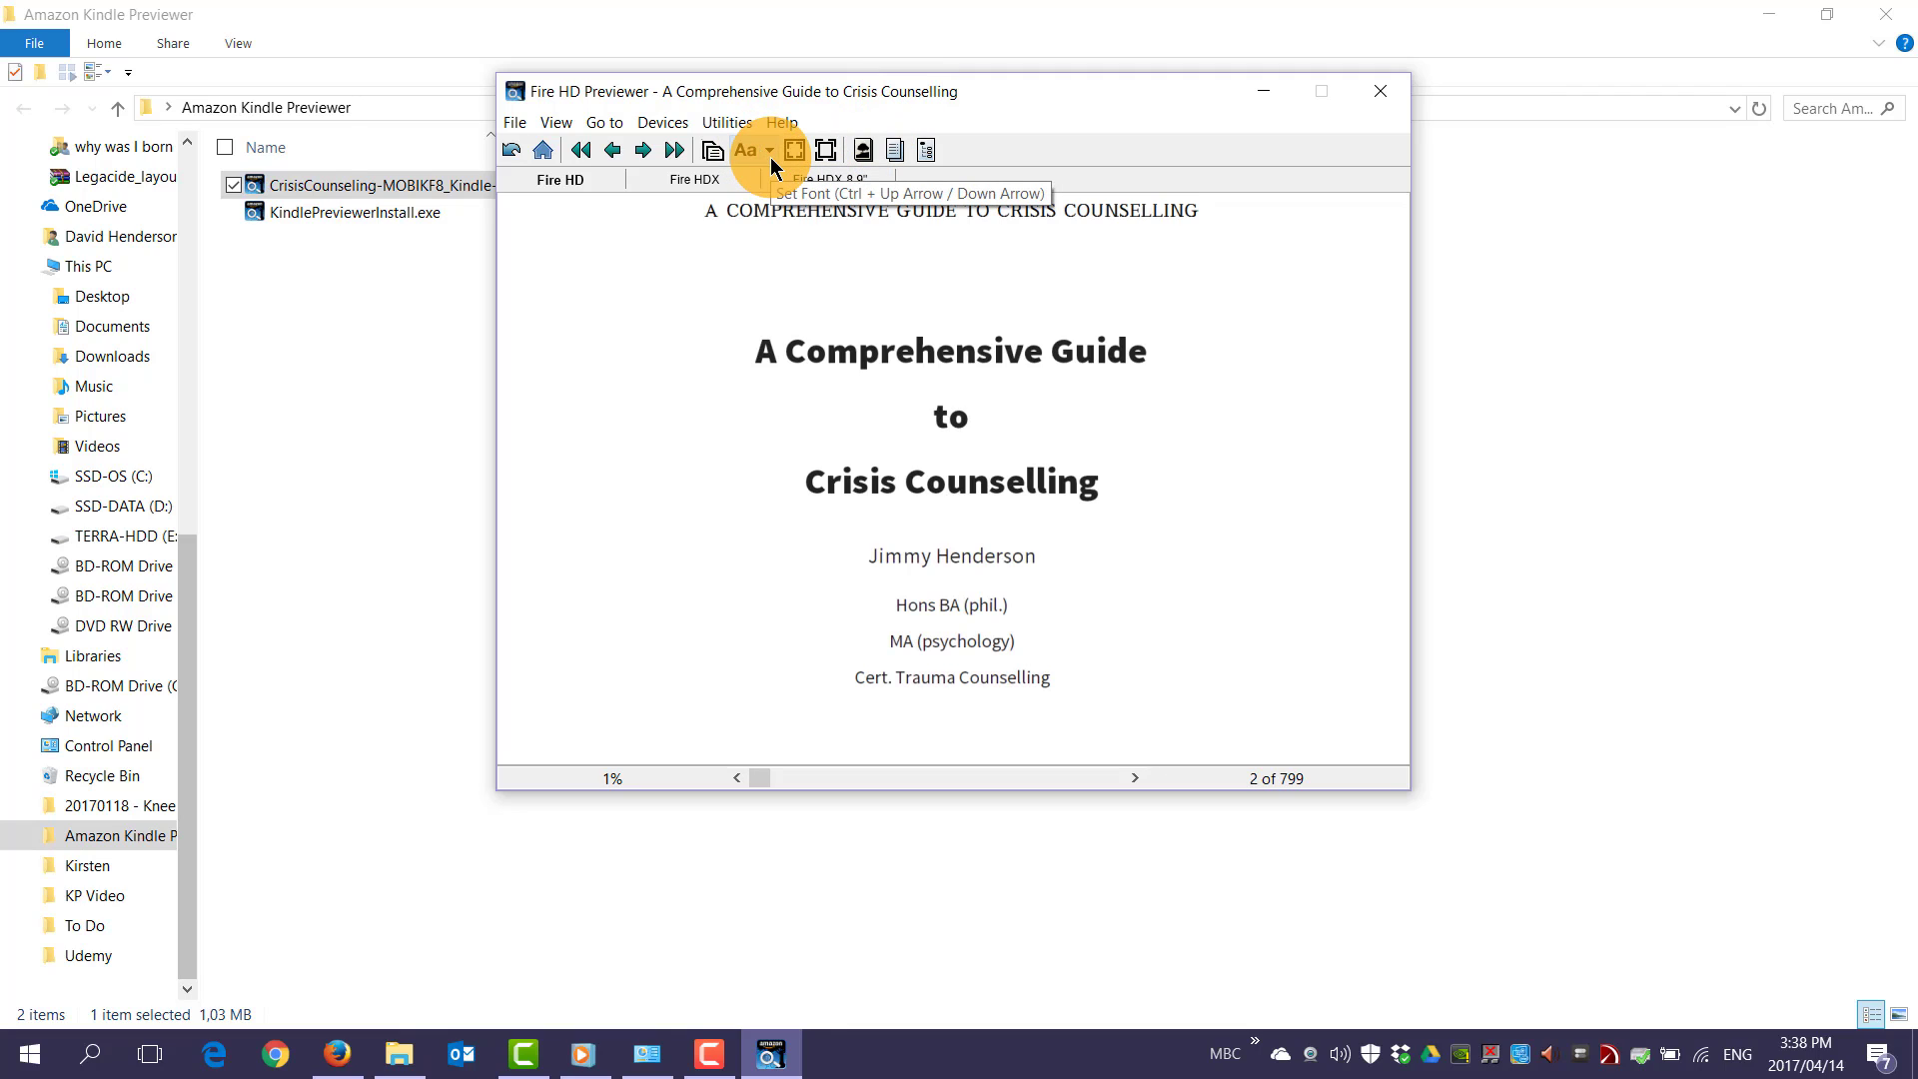
pyautogui.click(770, 155)
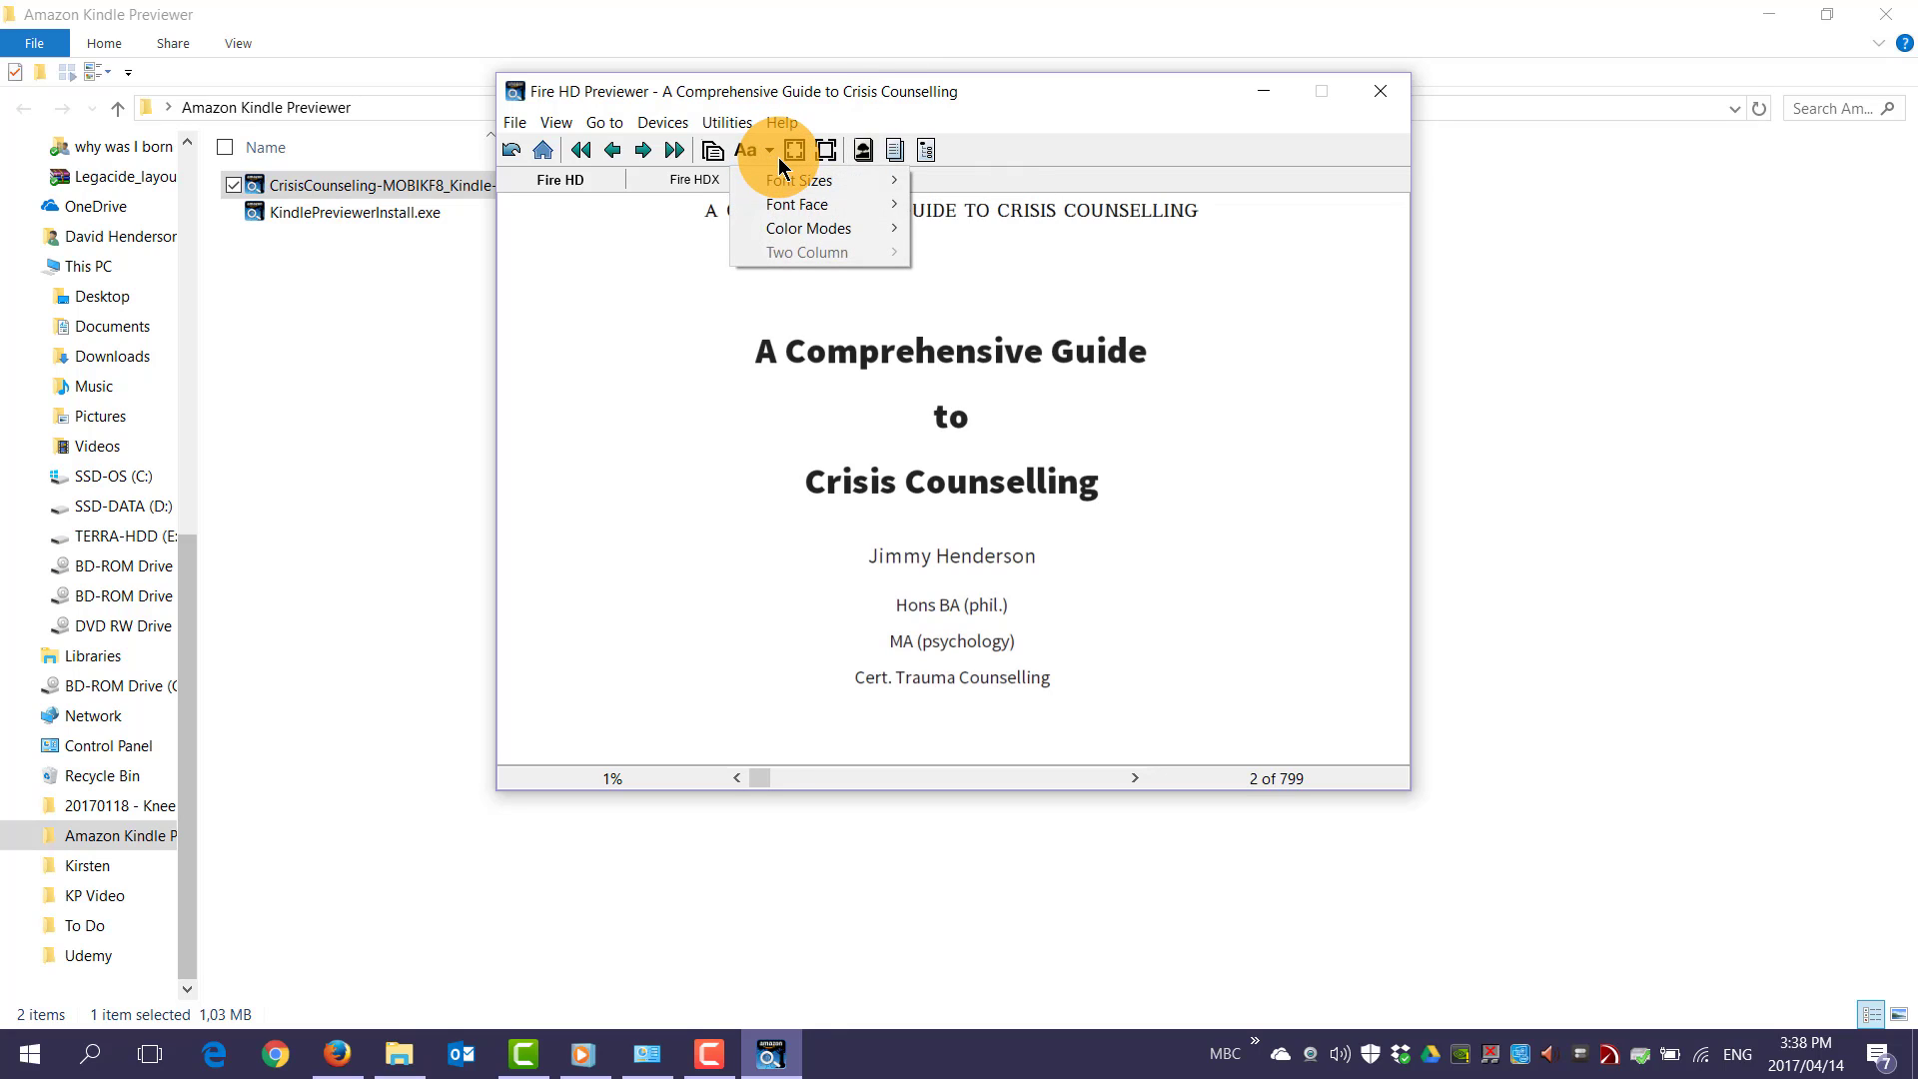
pyautogui.moveTo(797, 177)
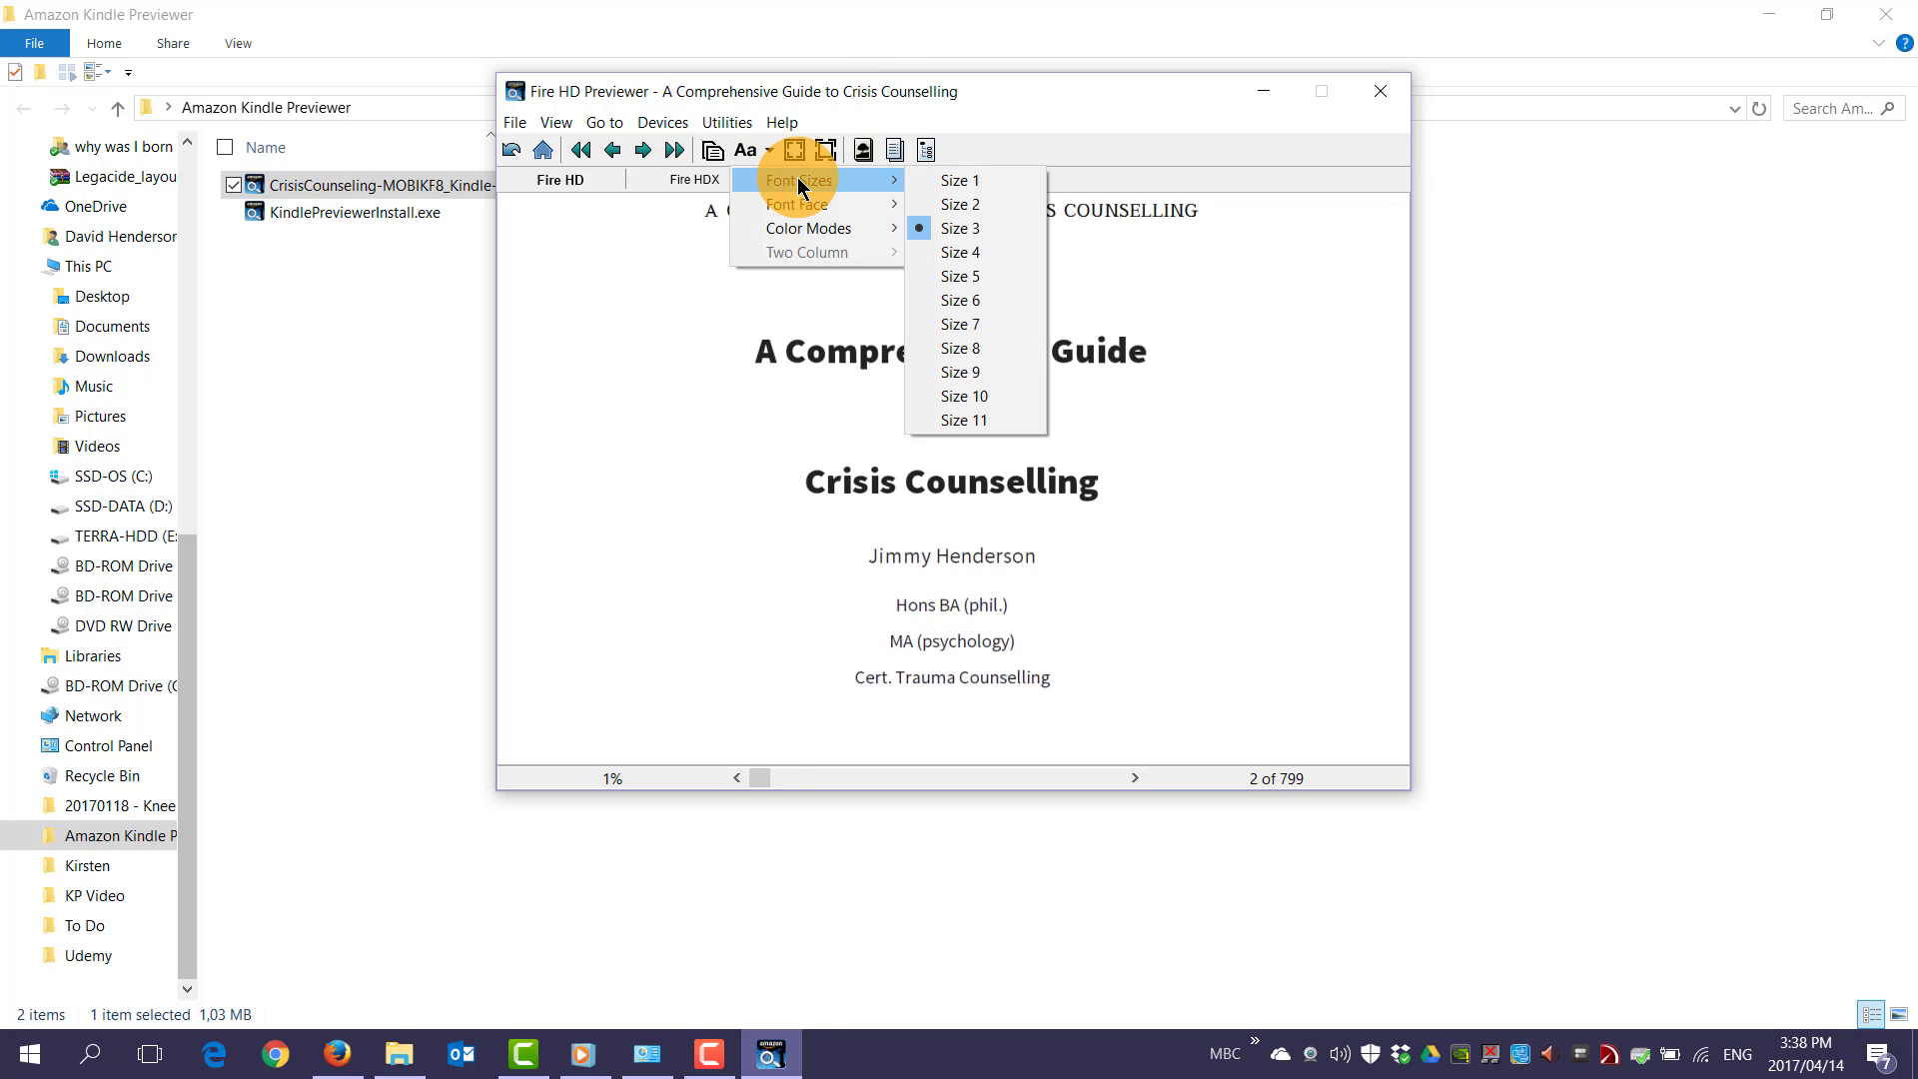
pyautogui.click(973, 210)
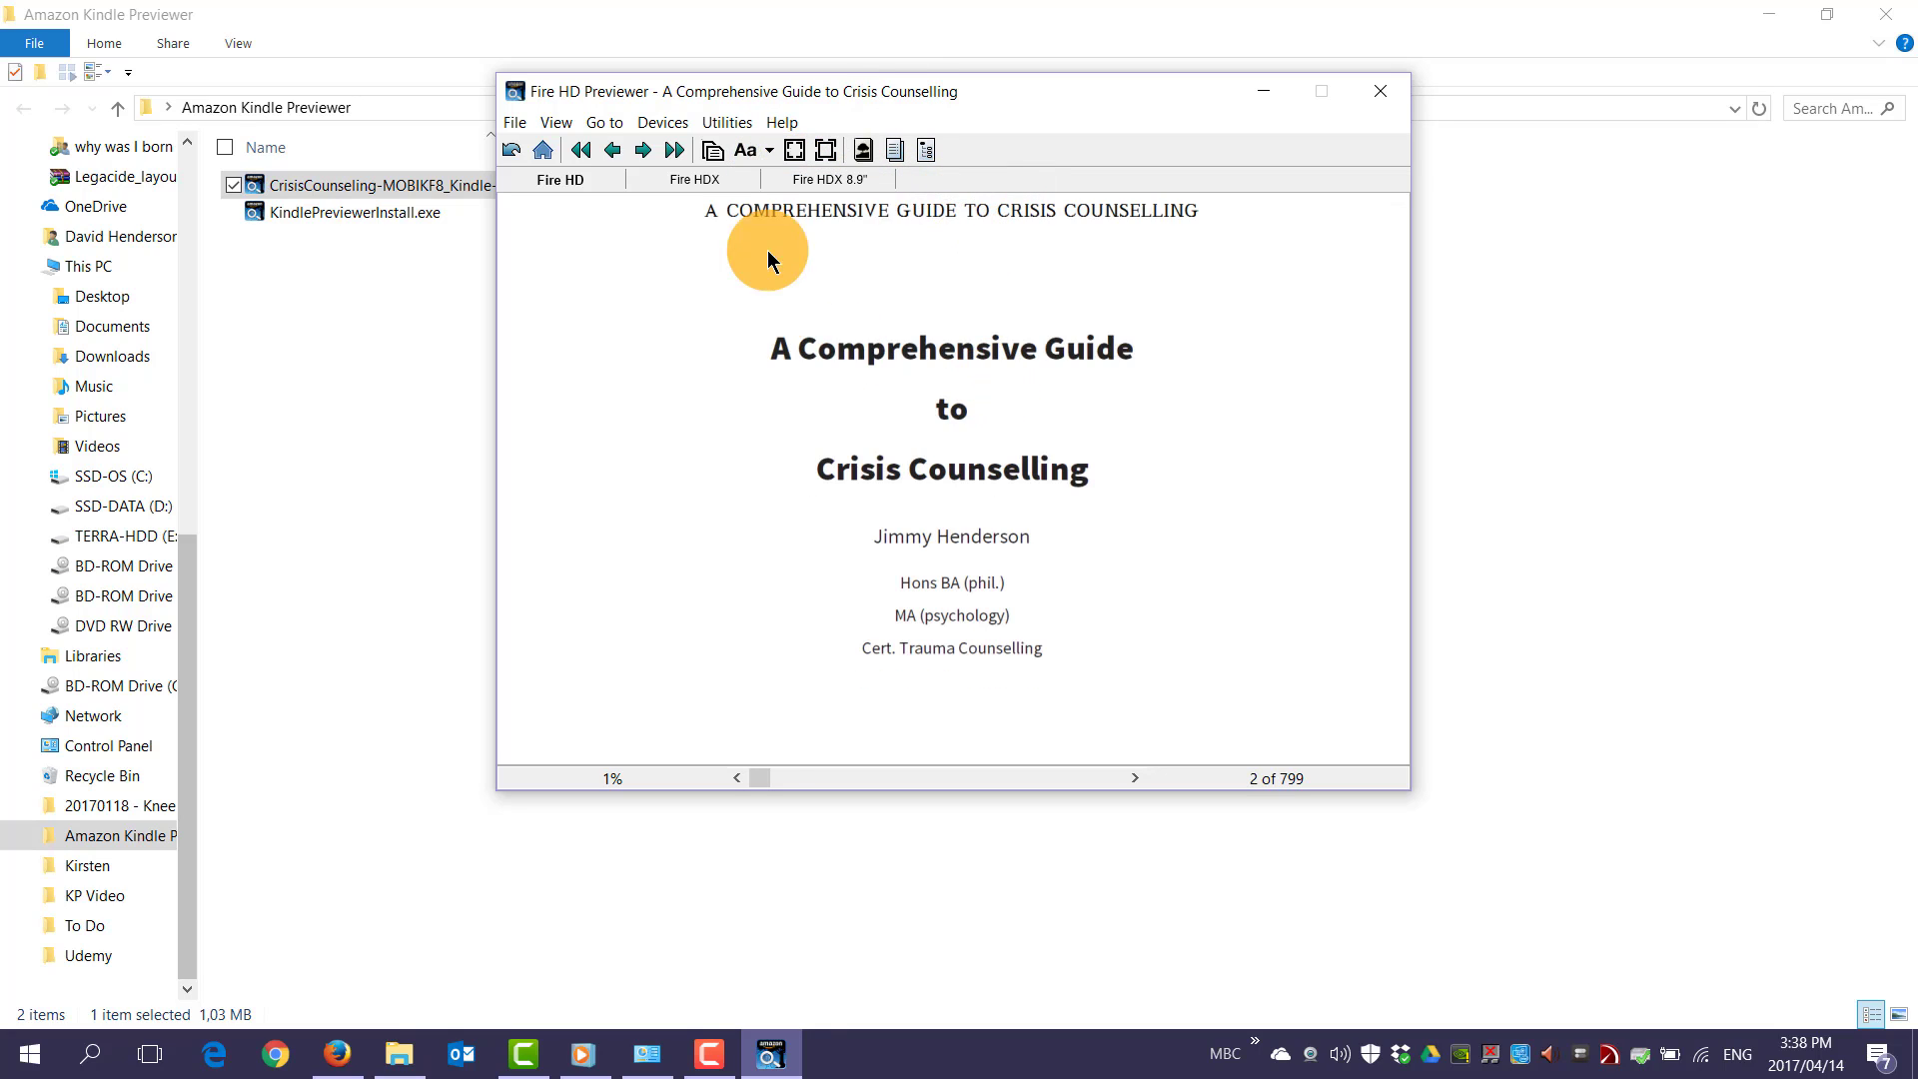
pyautogui.click(769, 148)
pyautogui.moveTo(807, 182)
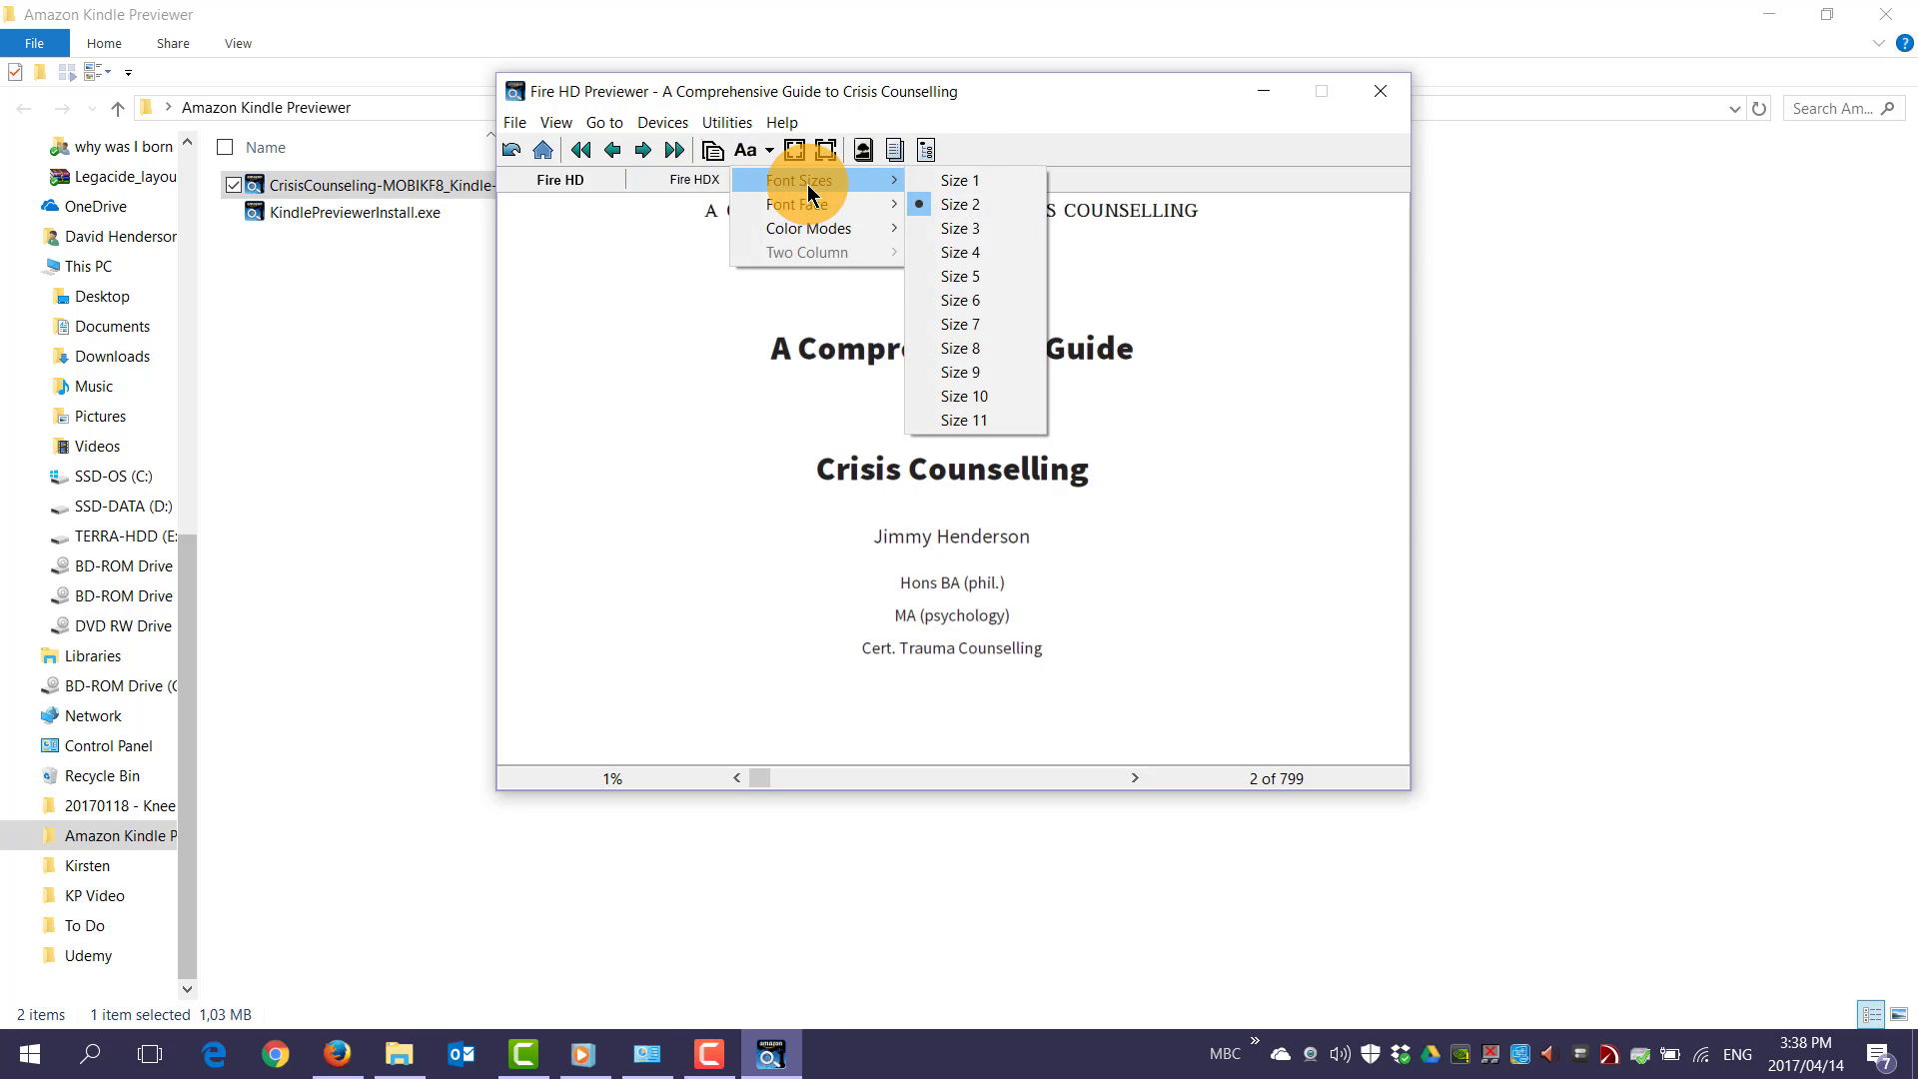
pyautogui.click(977, 255)
pyautogui.click(772, 149)
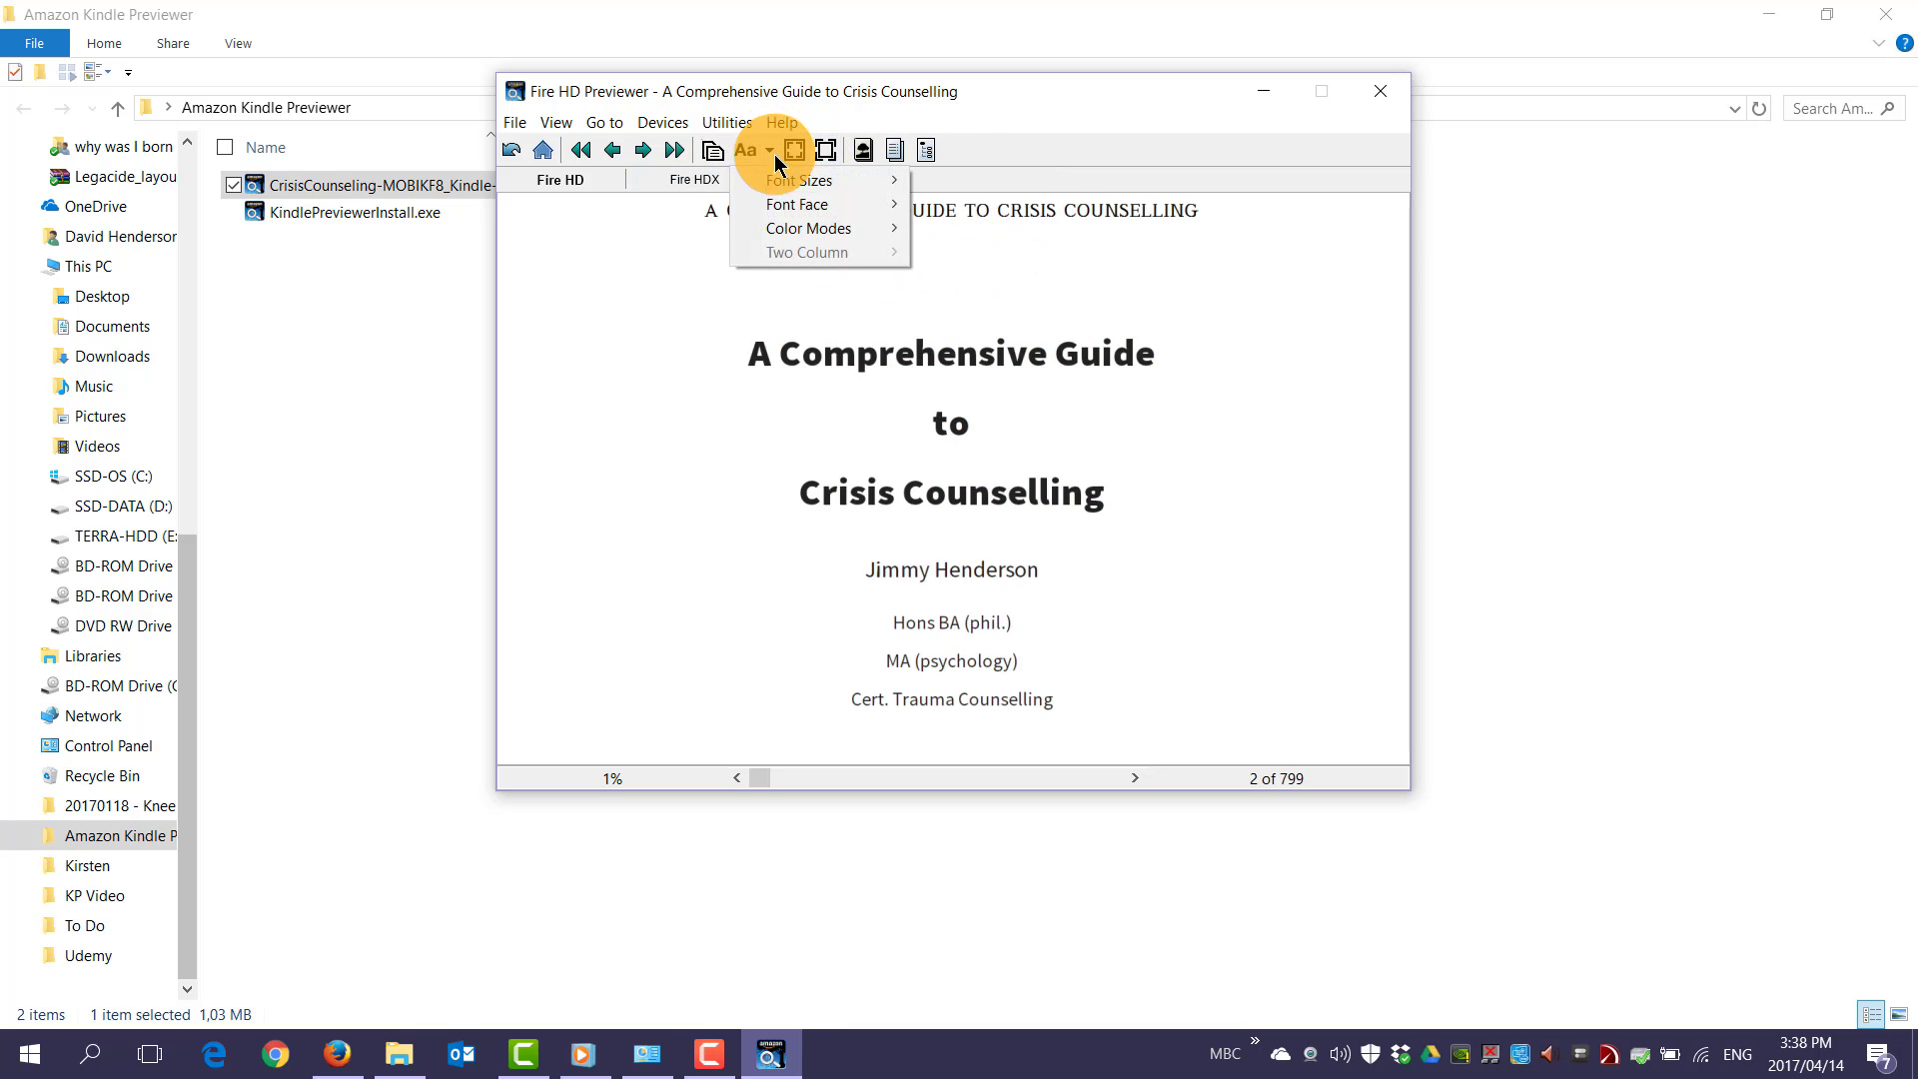
pyautogui.moveTo(795, 183)
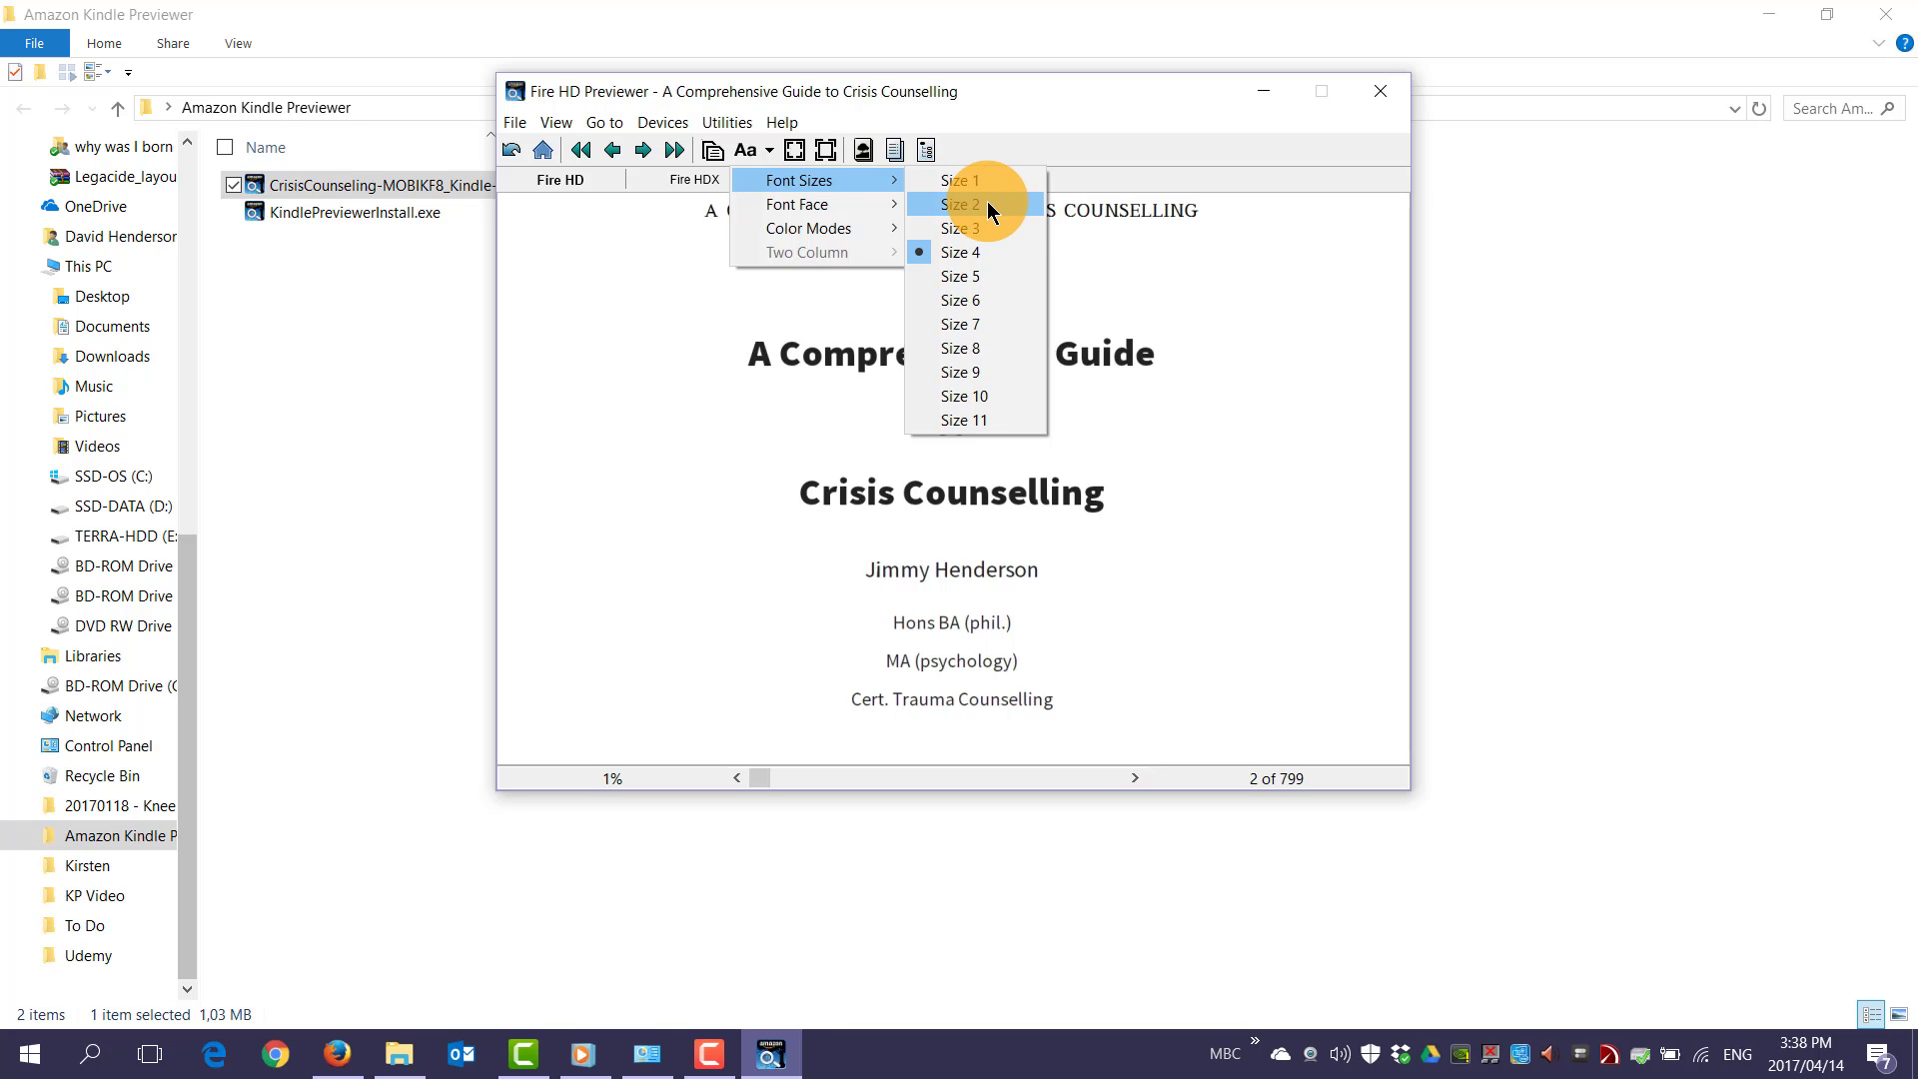
pyautogui.click(992, 230)
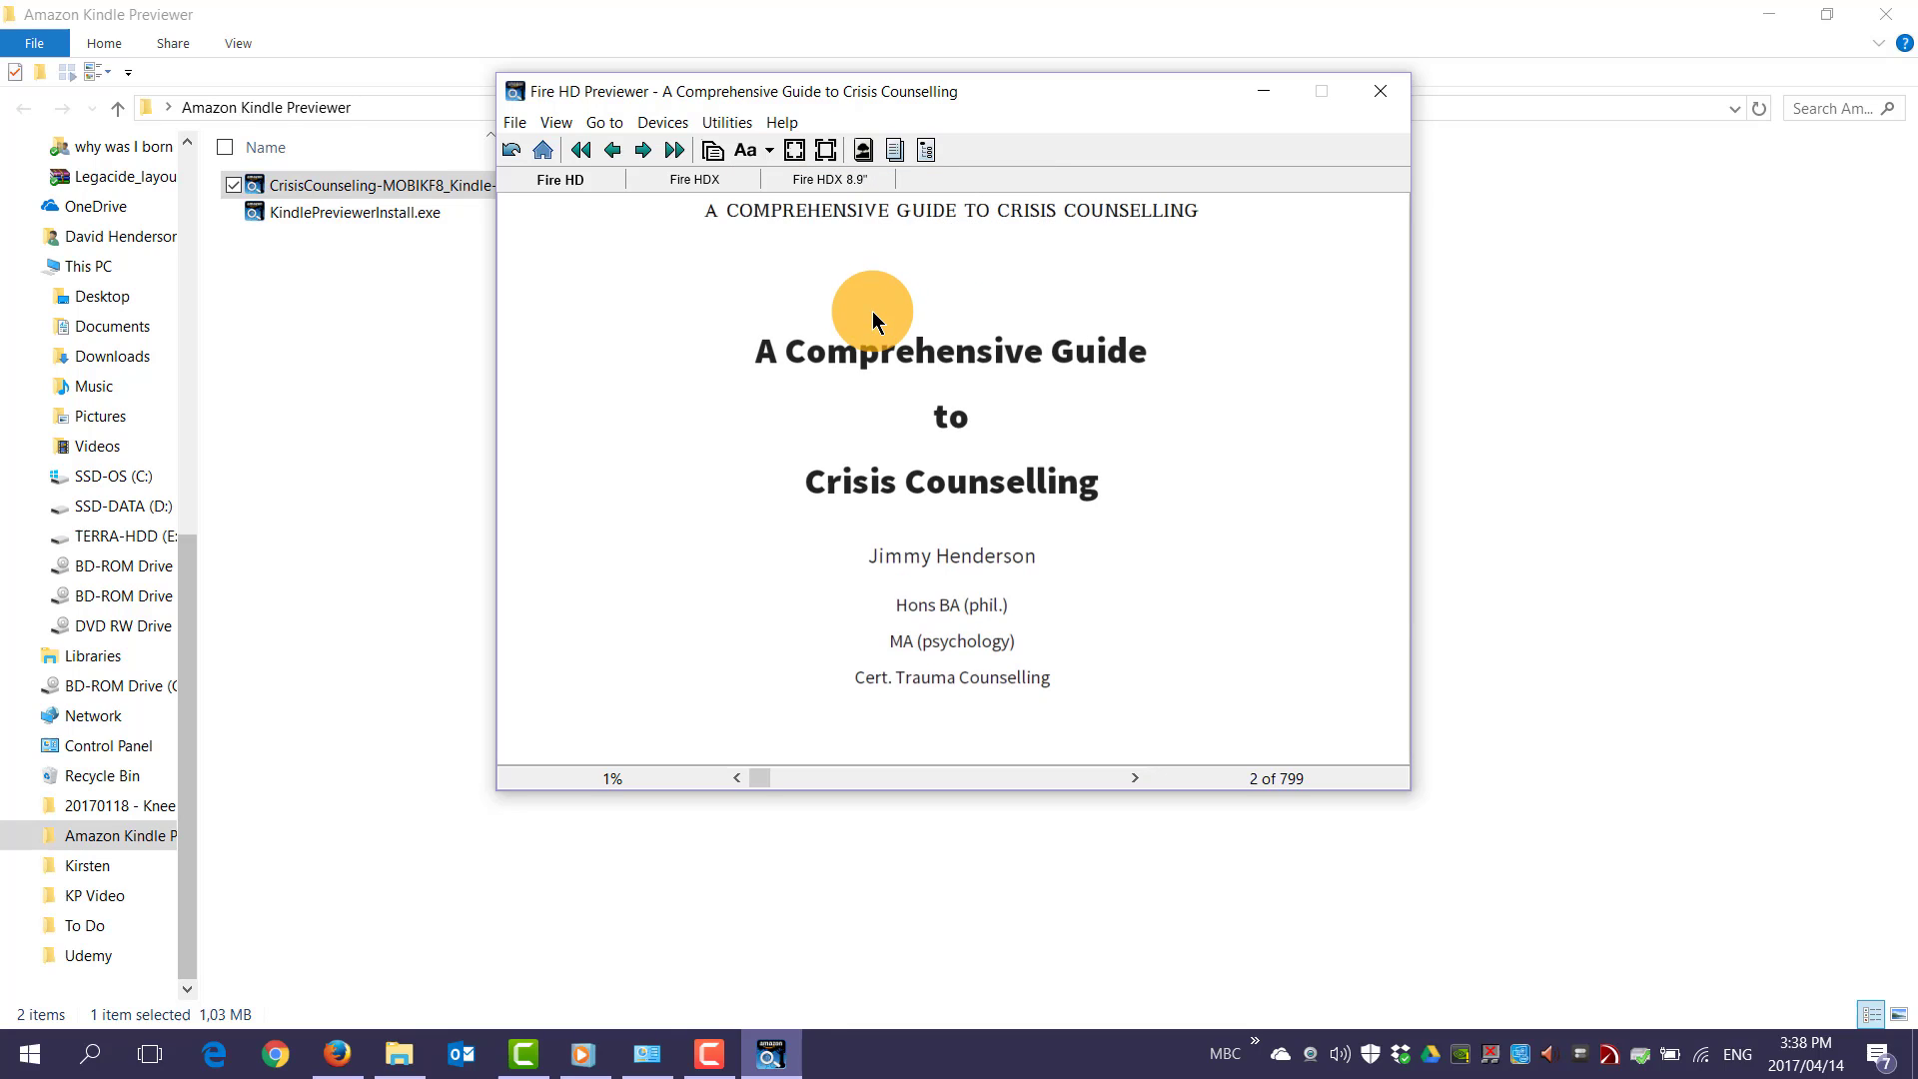
# Step: Rescale the preview, jump to the Contents page, toggle the NCX list, then view the device list
pyautogui.click(796, 159)
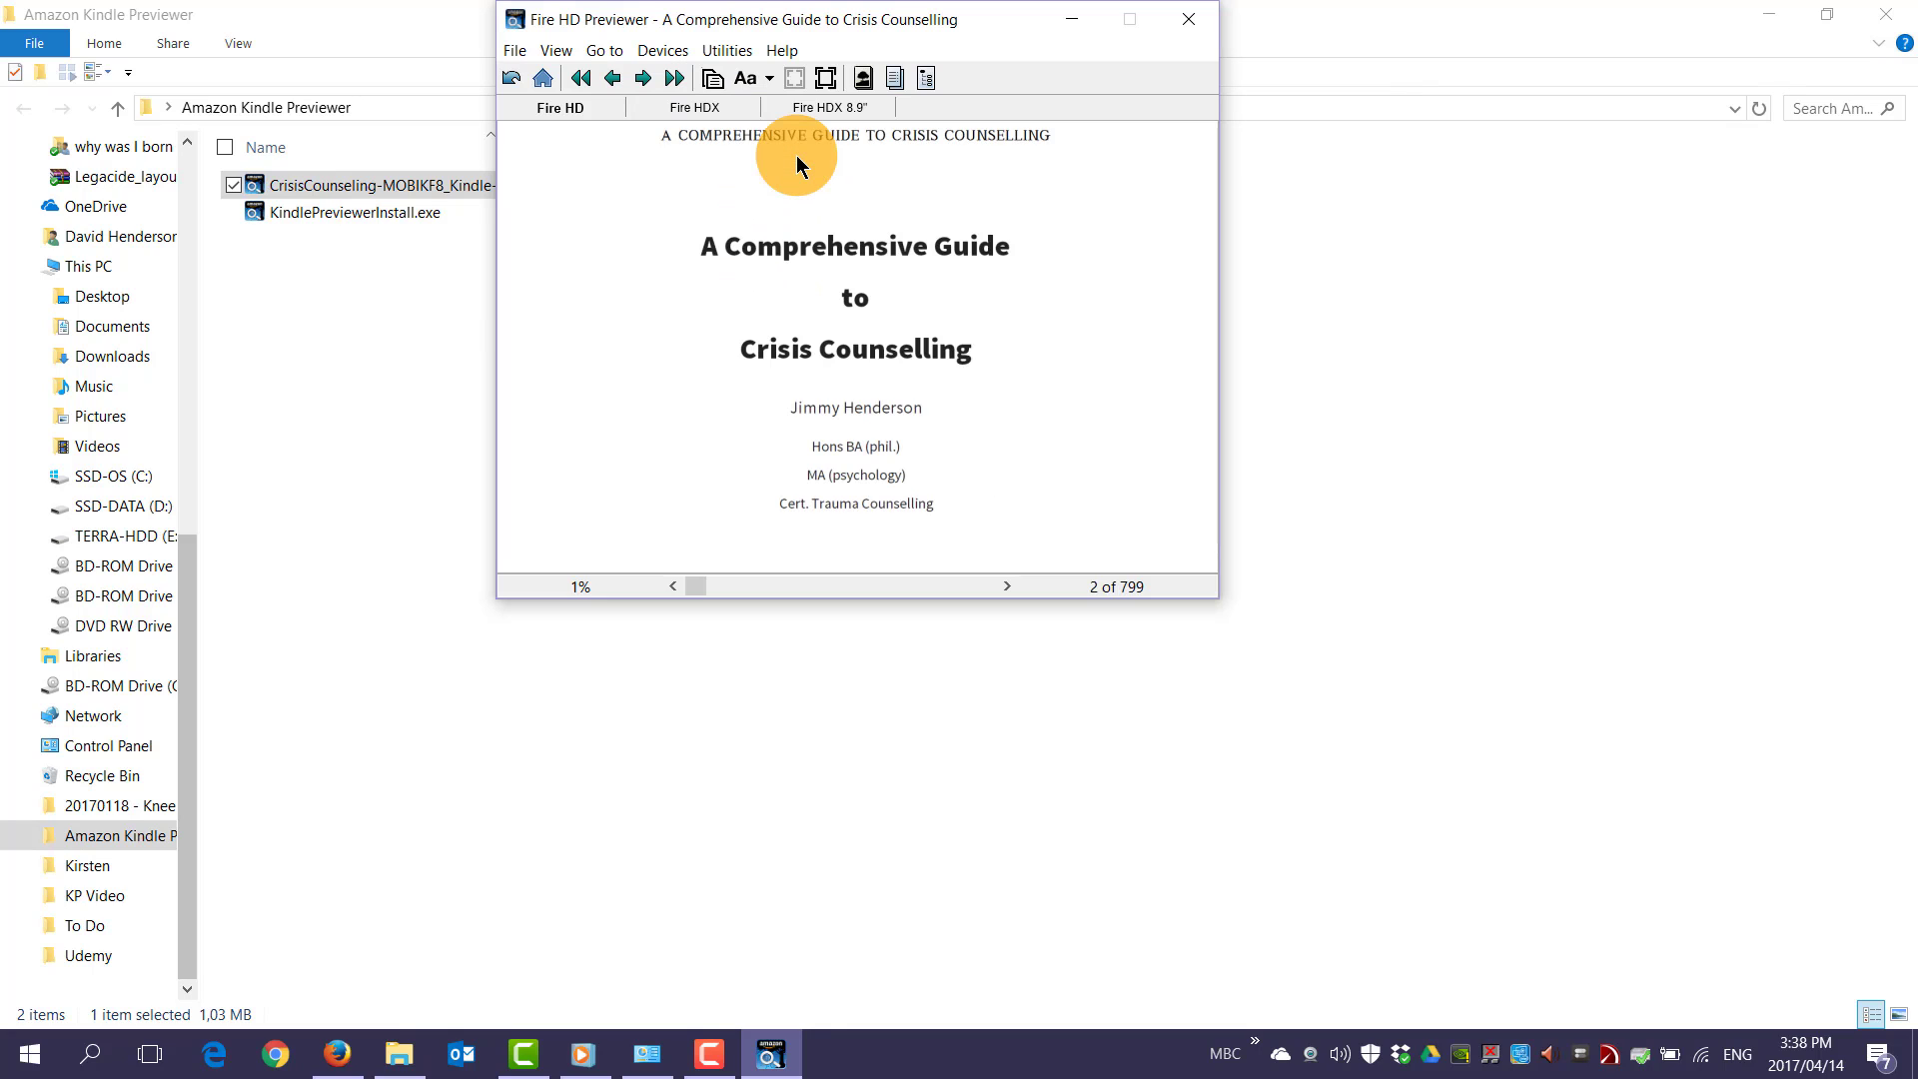
pyautogui.click(827, 80)
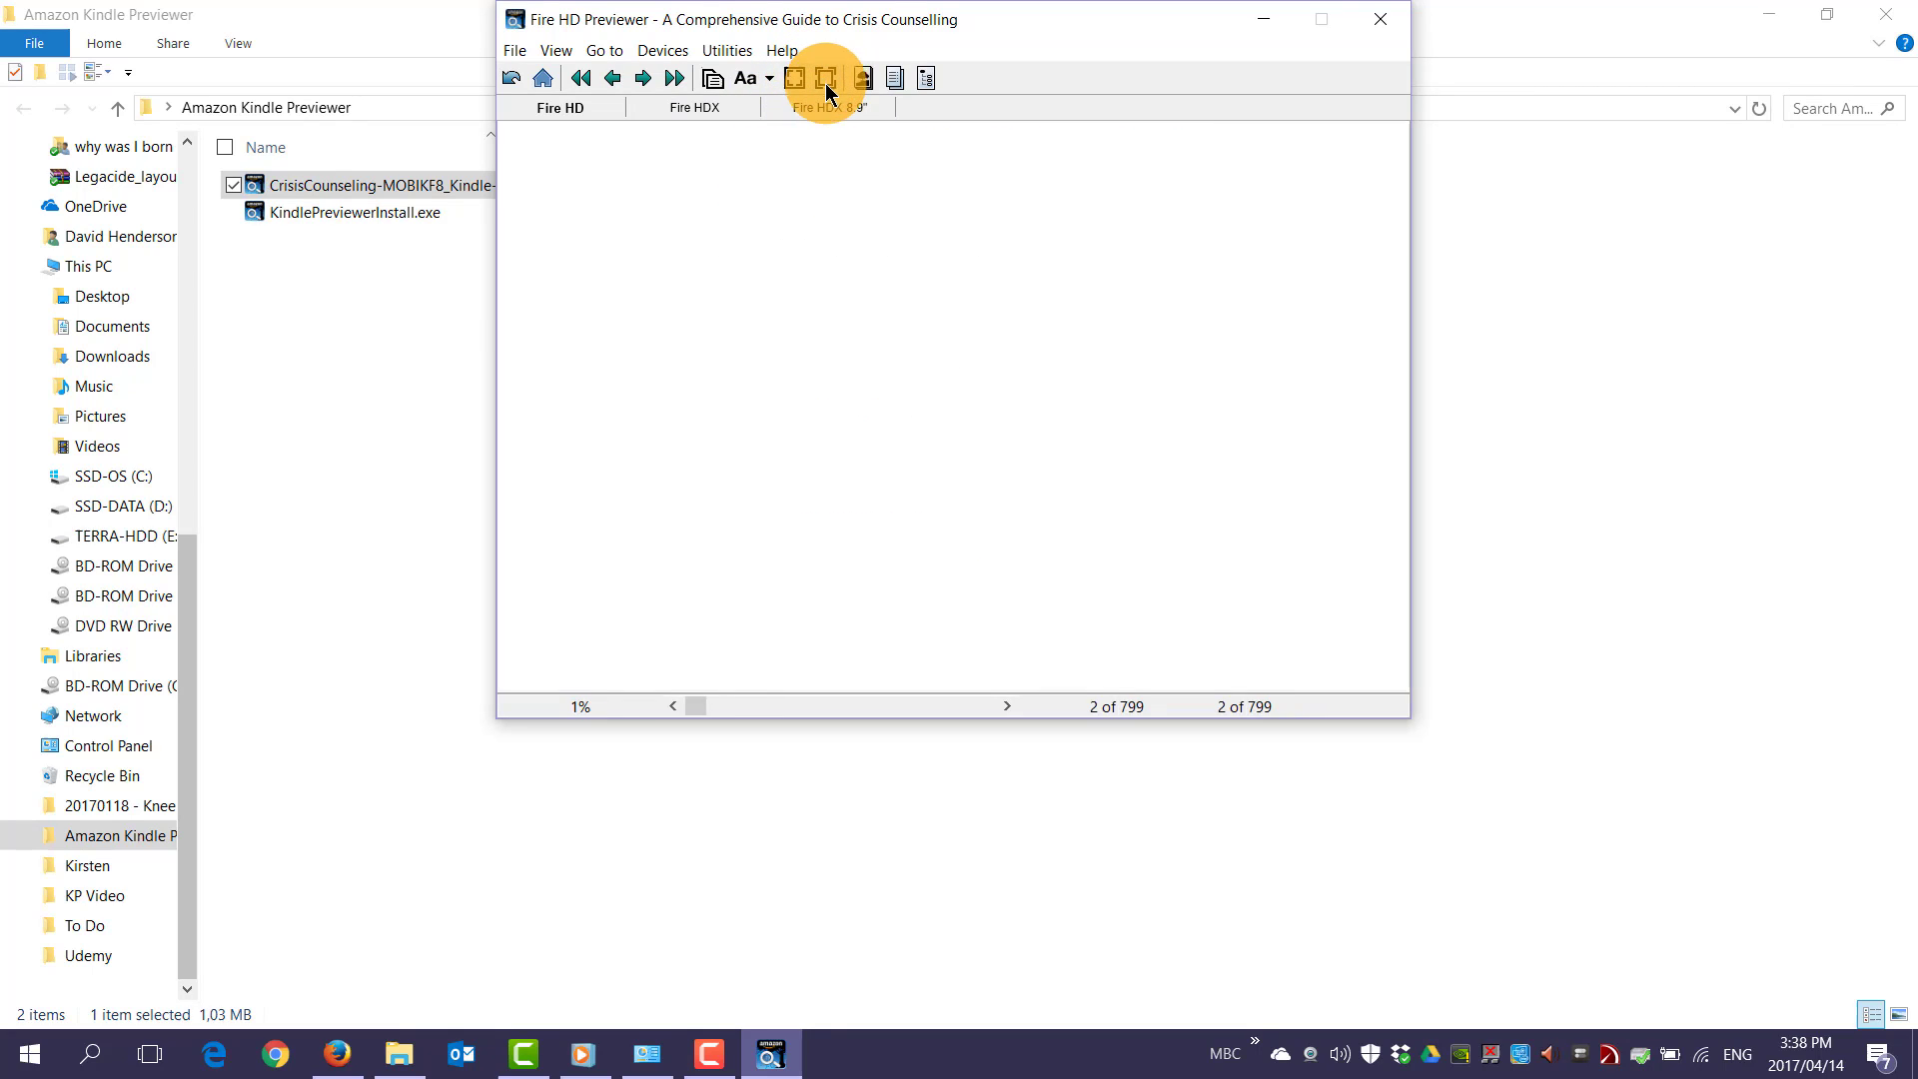
pyautogui.click(896, 82)
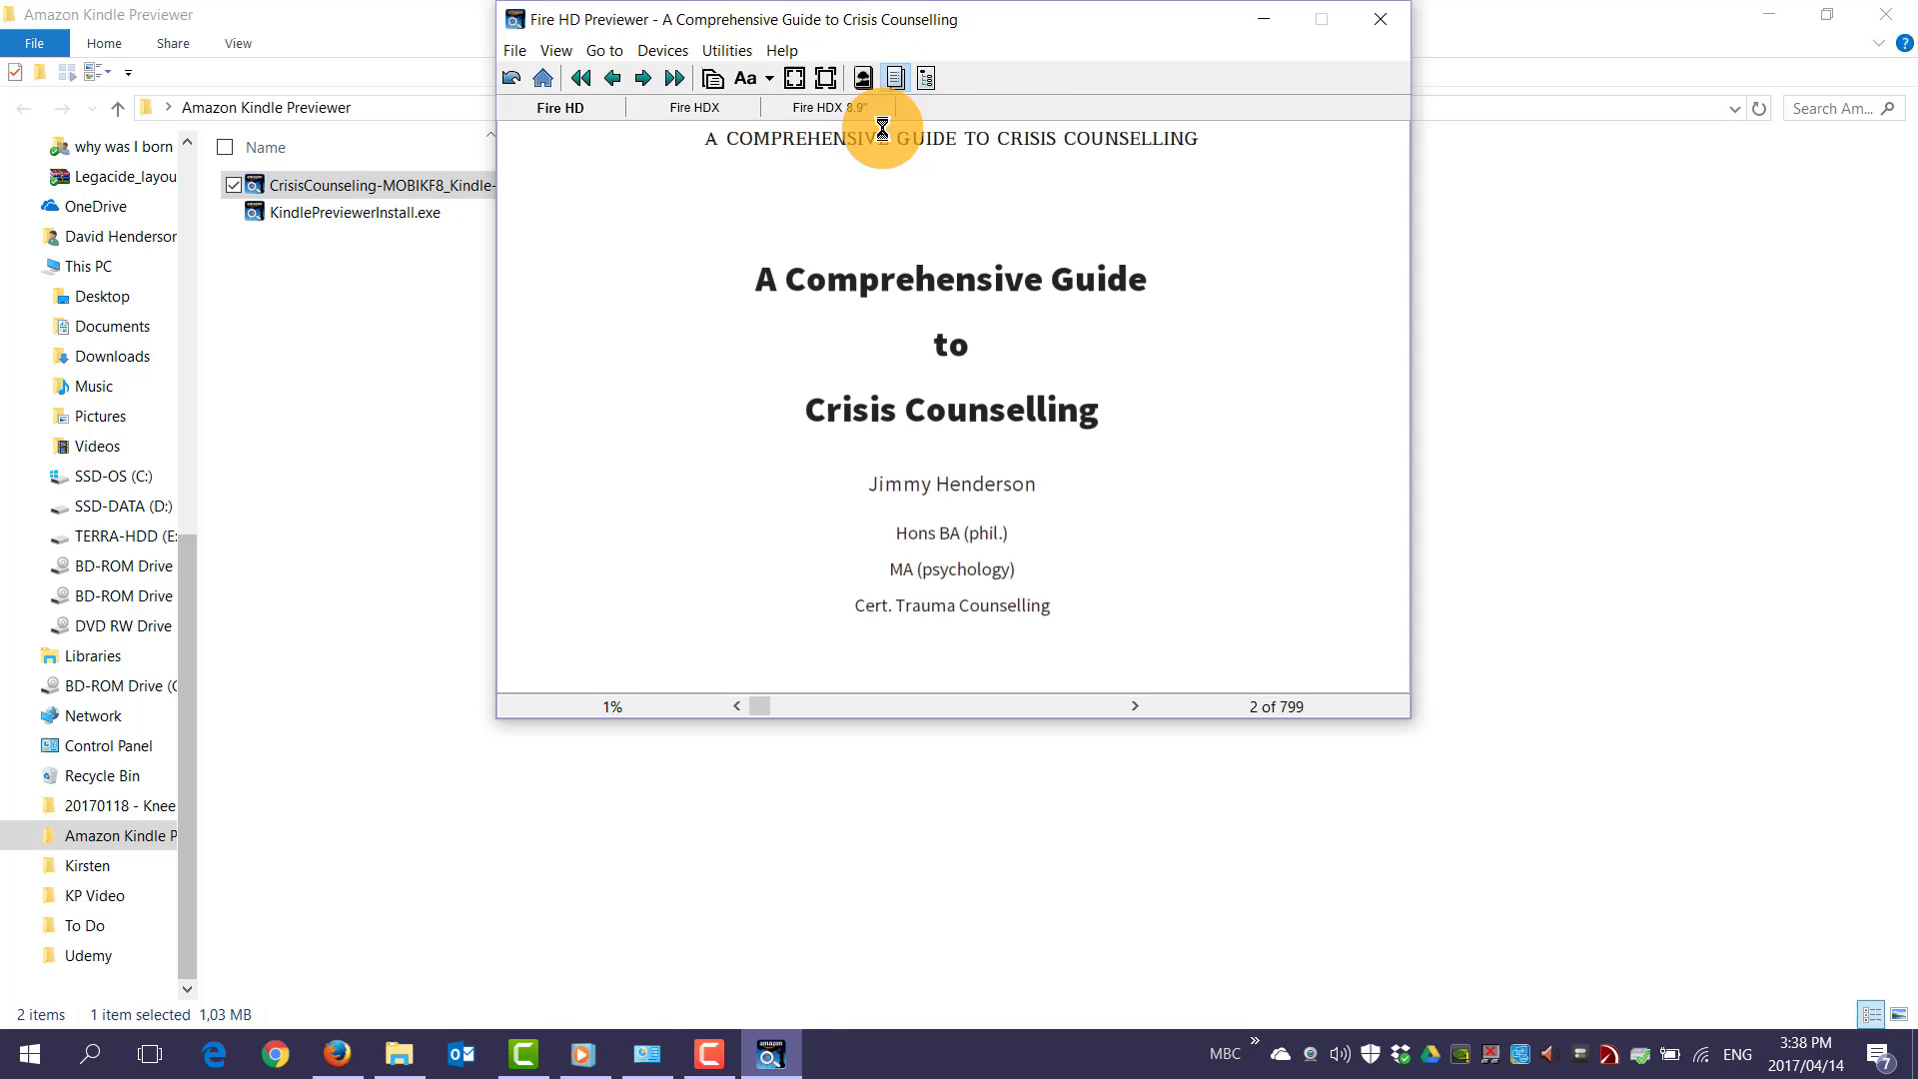
pyautogui.click(928, 87)
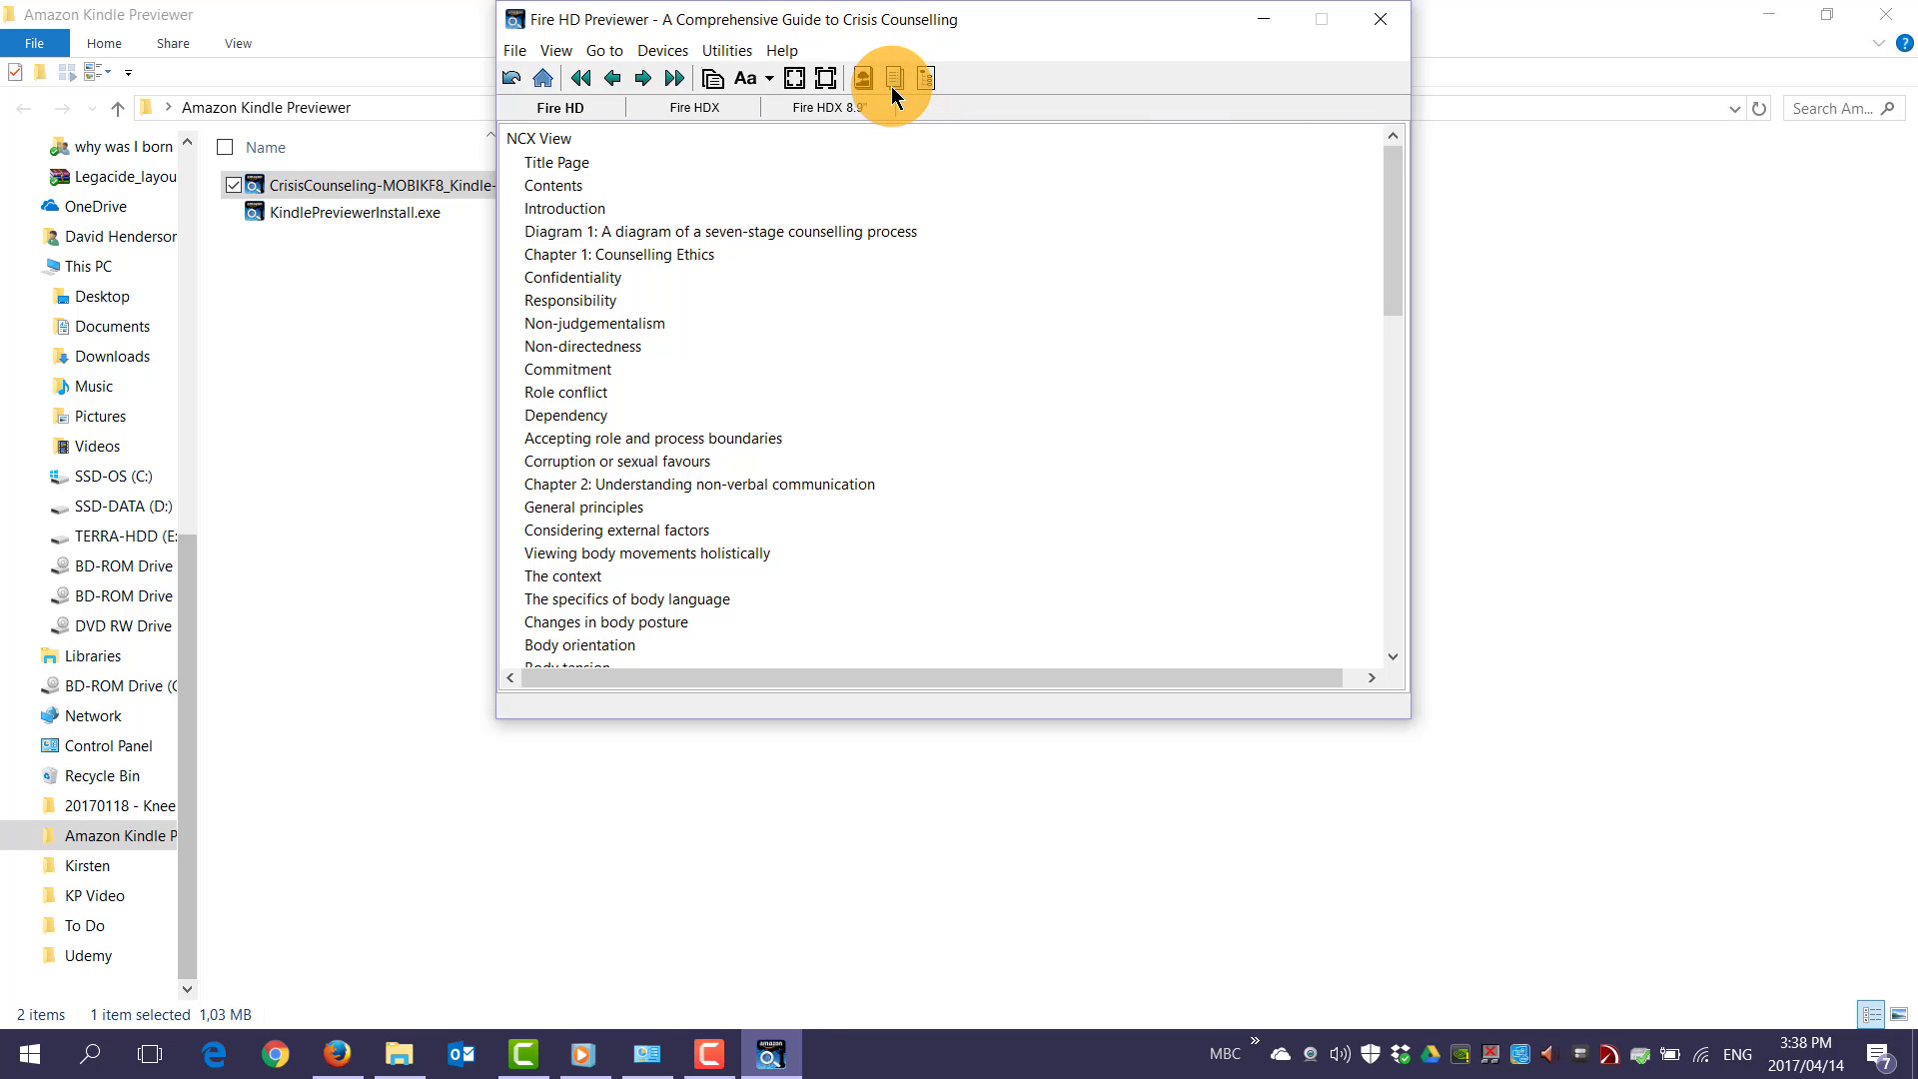
pyautogui.click(892, 85)
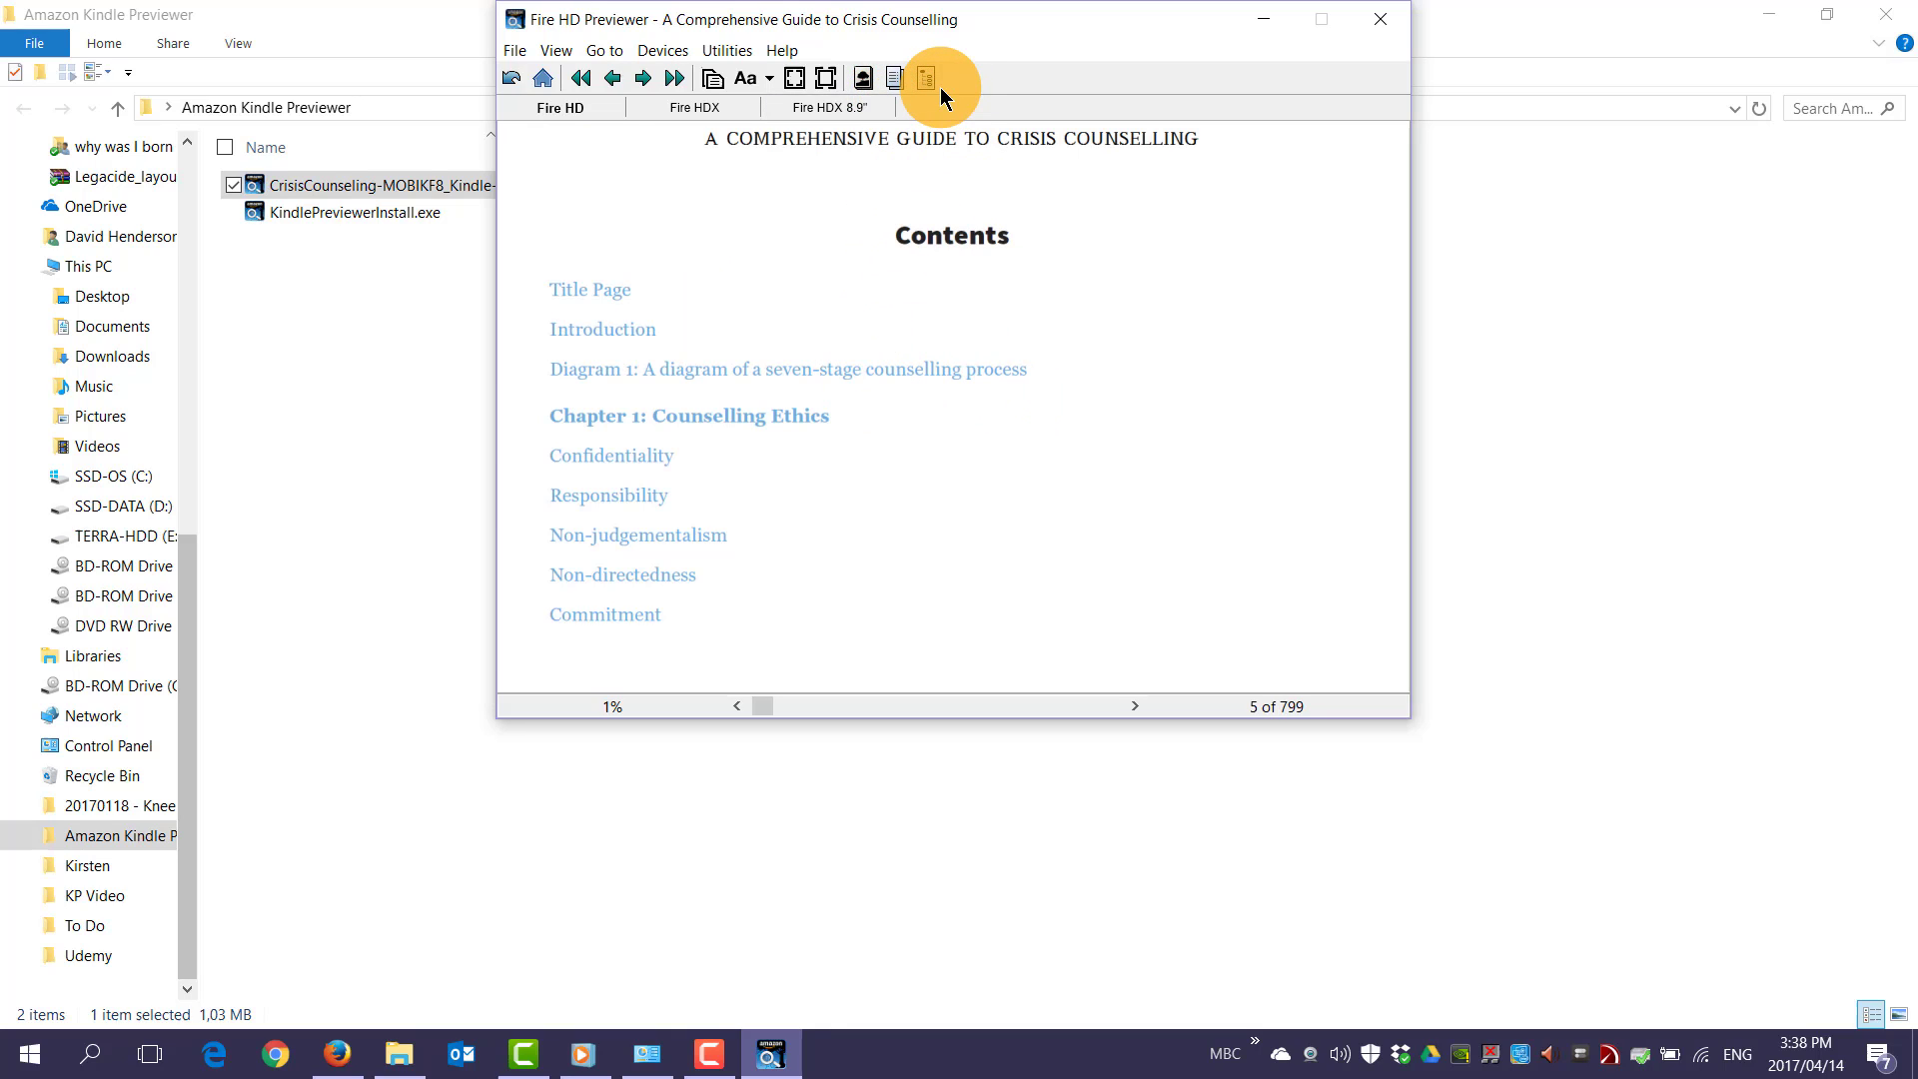
pyautogui.click(929, 81)
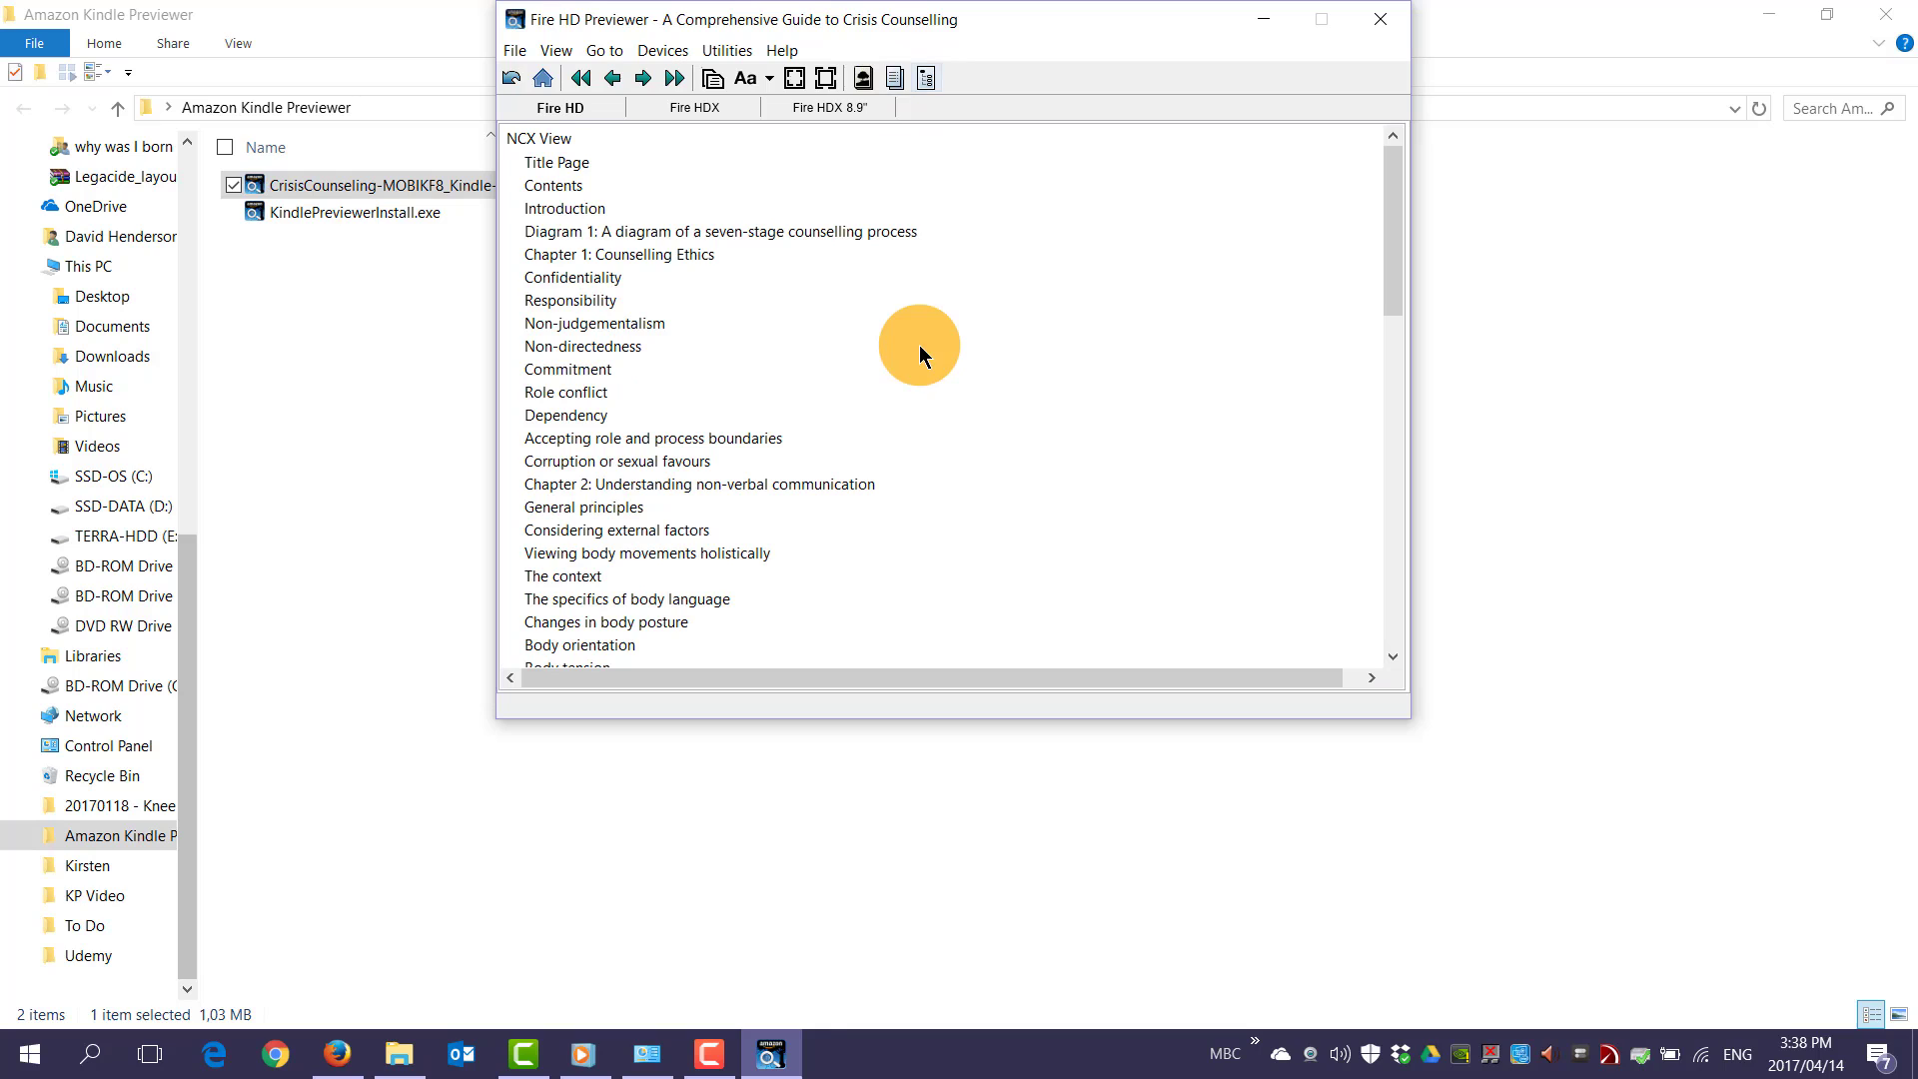
pyautogui.click(895, 79)
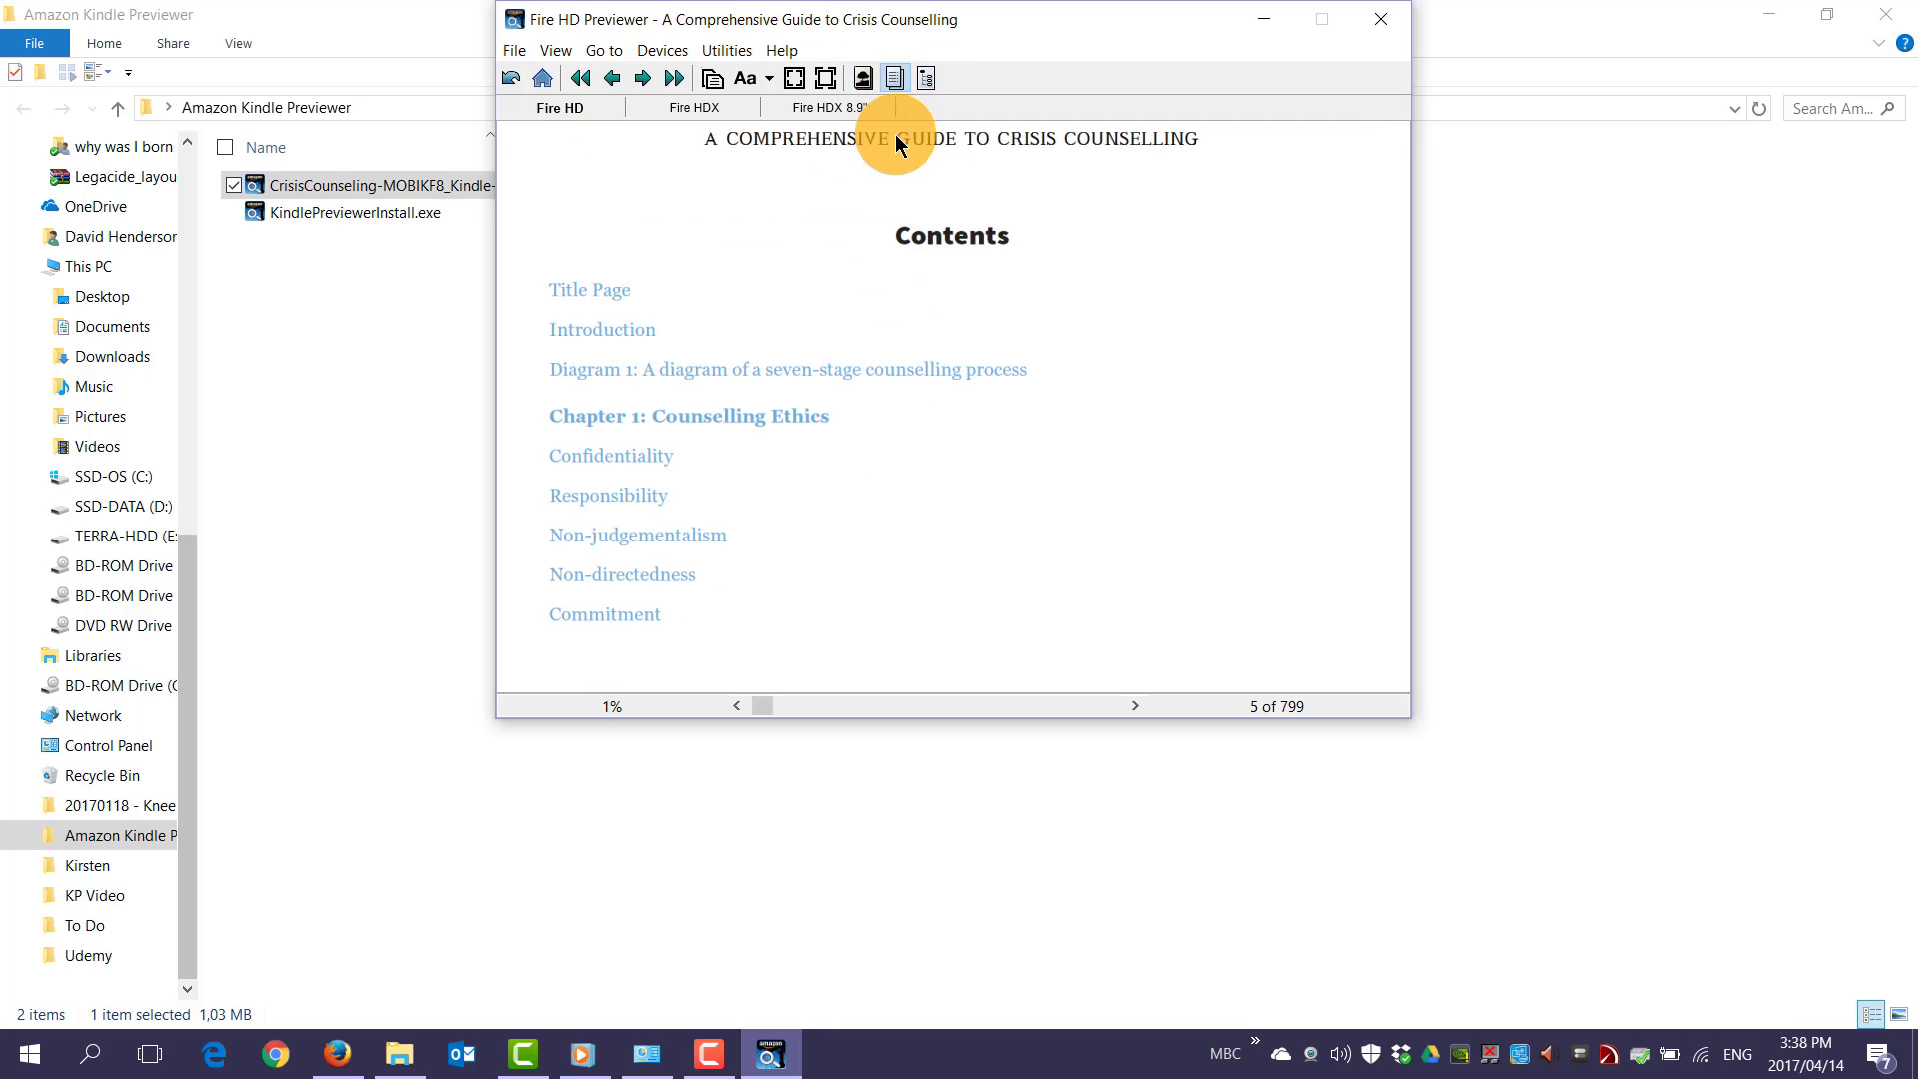
pyautogui.click(728, 50)
# Step: Close the device list, jump to the title page with Home, and scroll ahead to page 32
pyautogui.moveTo(663, 50)
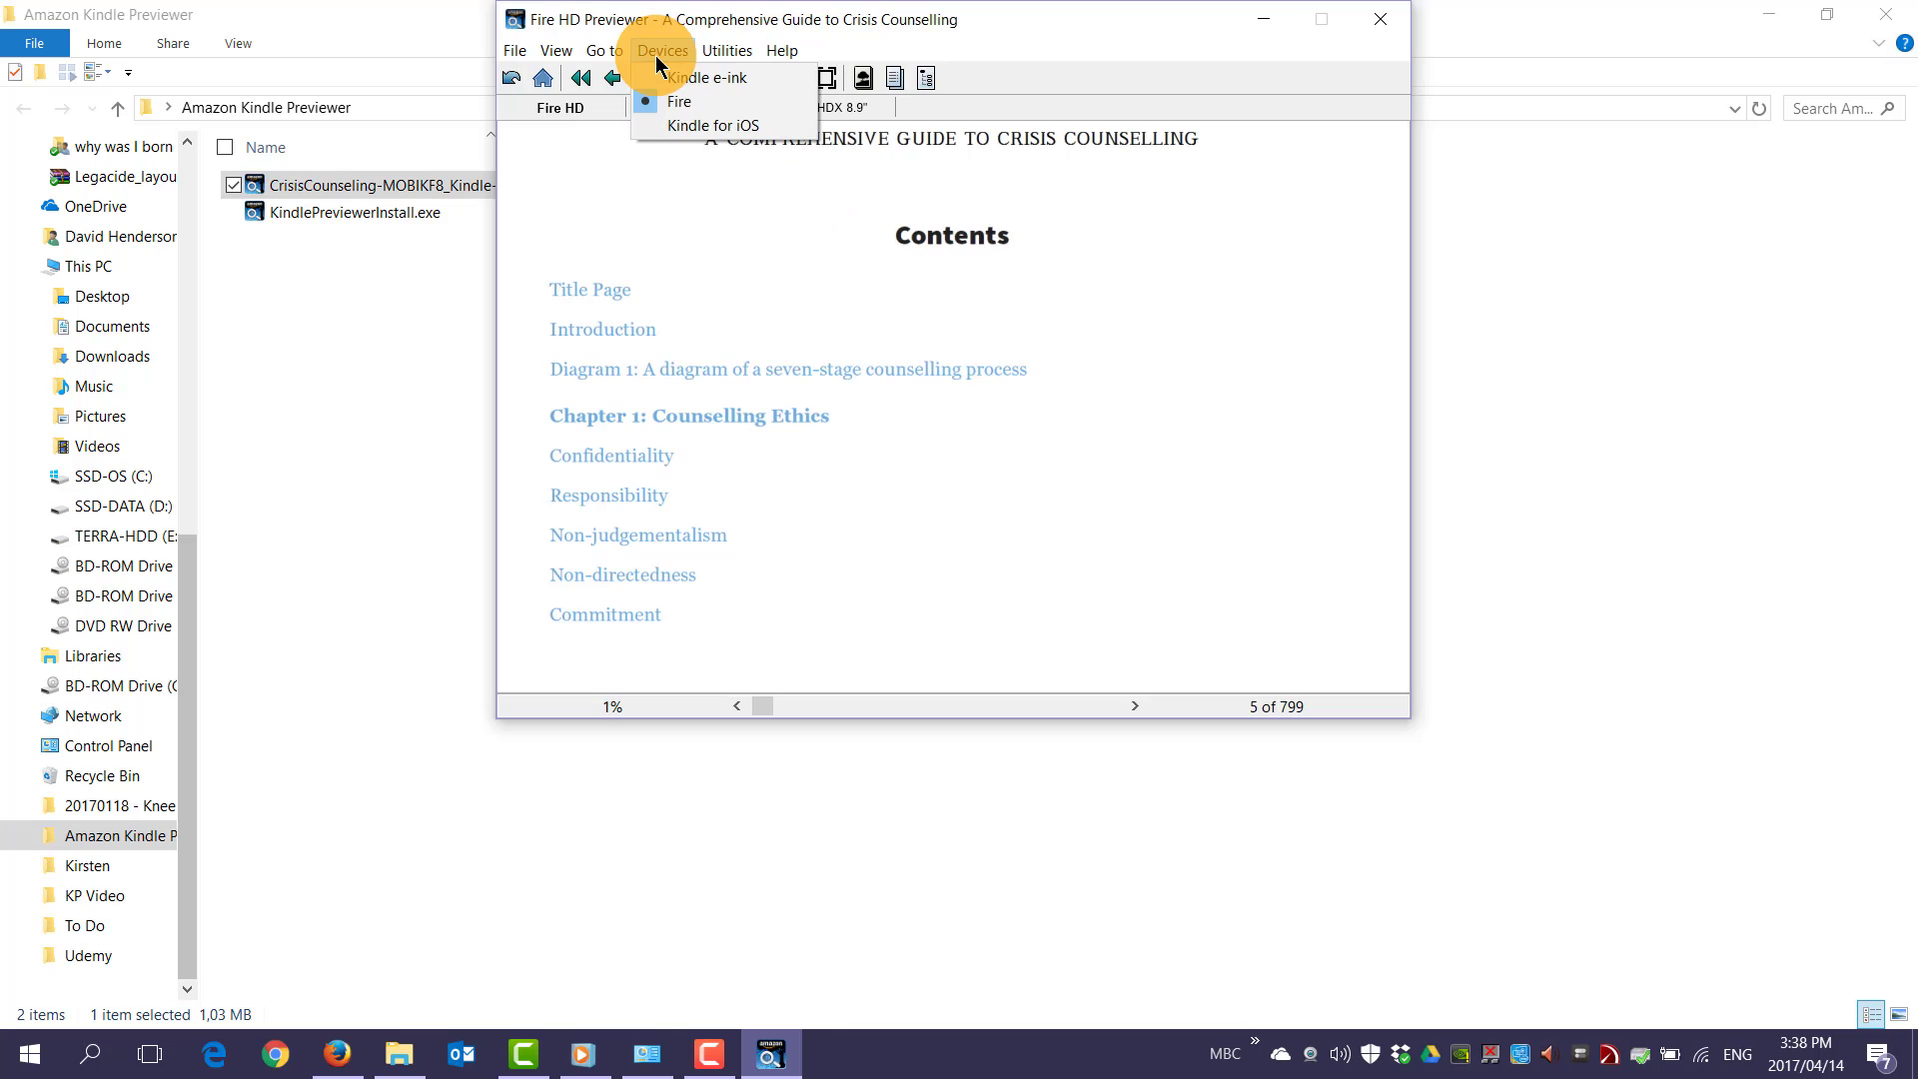
pyautogui.click(777, 218)
pyautogui.press('Home')
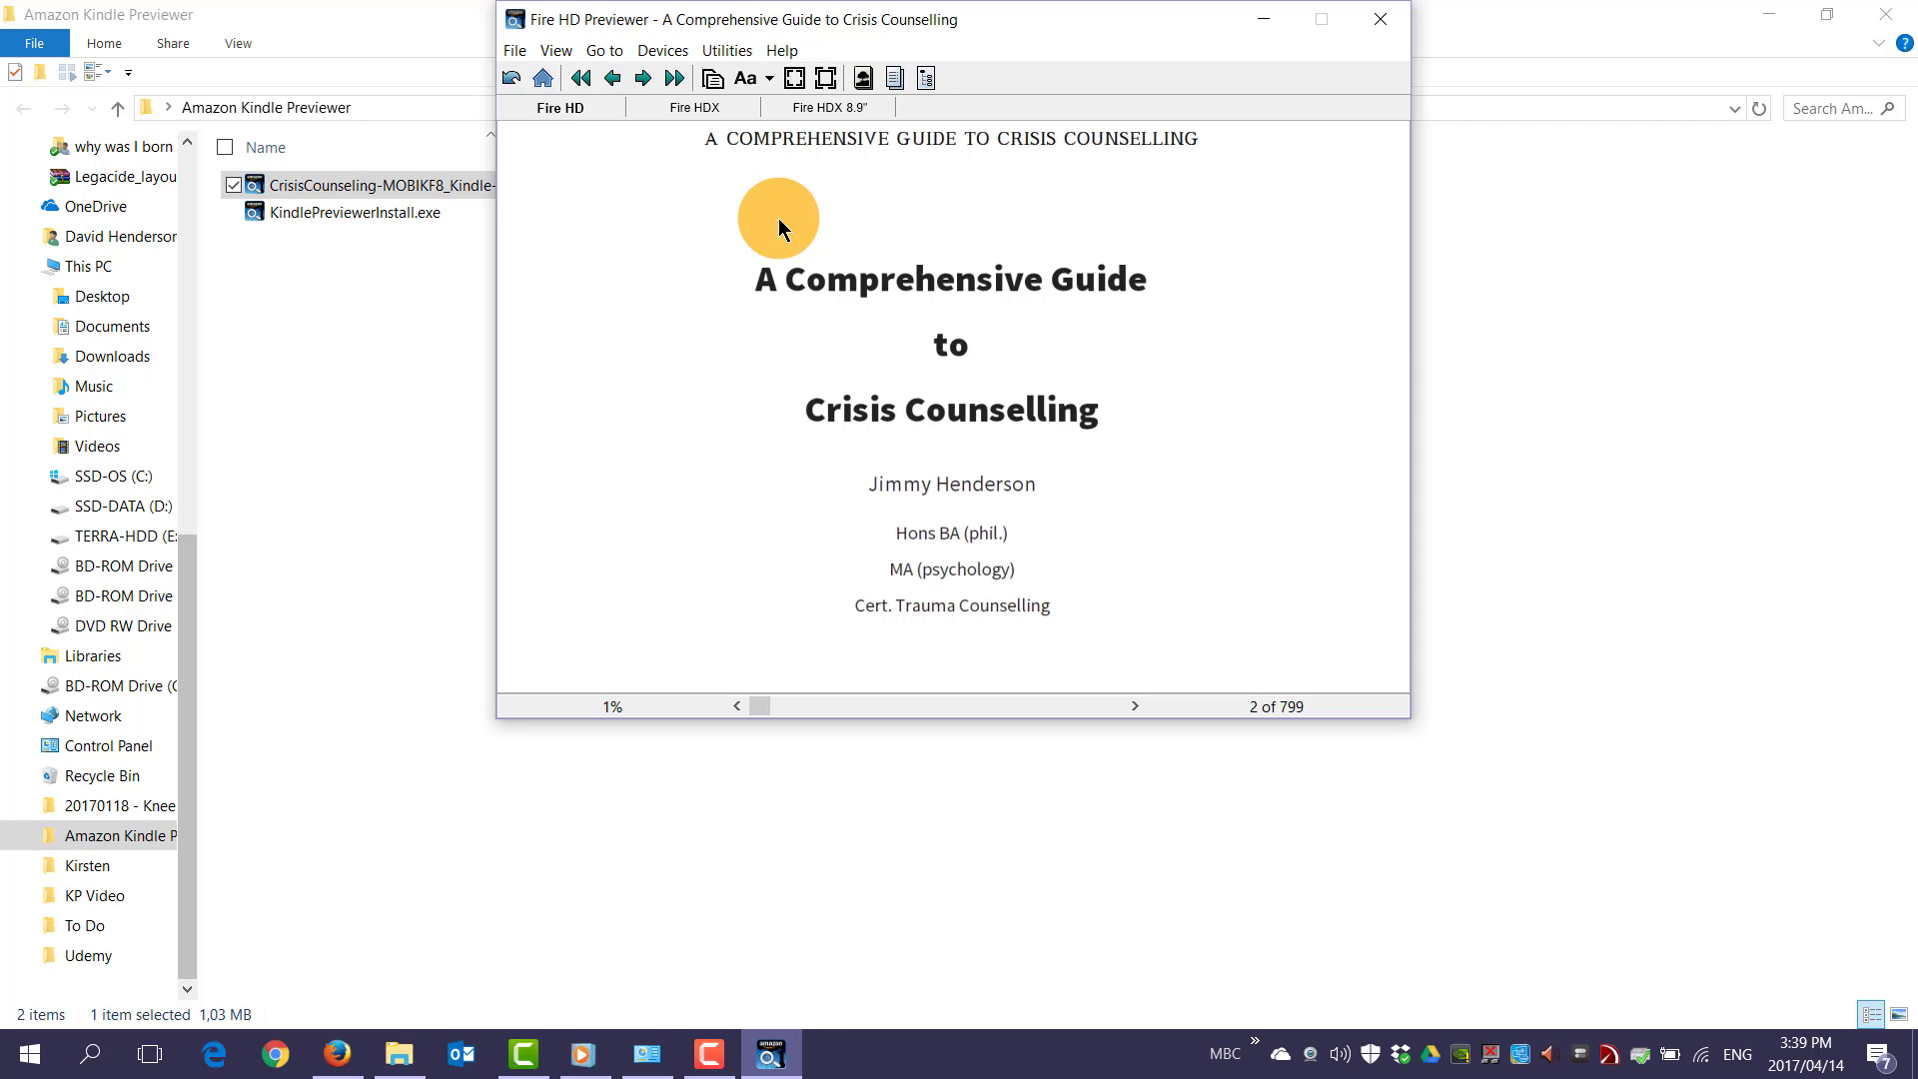
pyautogui.scroll(-20, 777, 218)
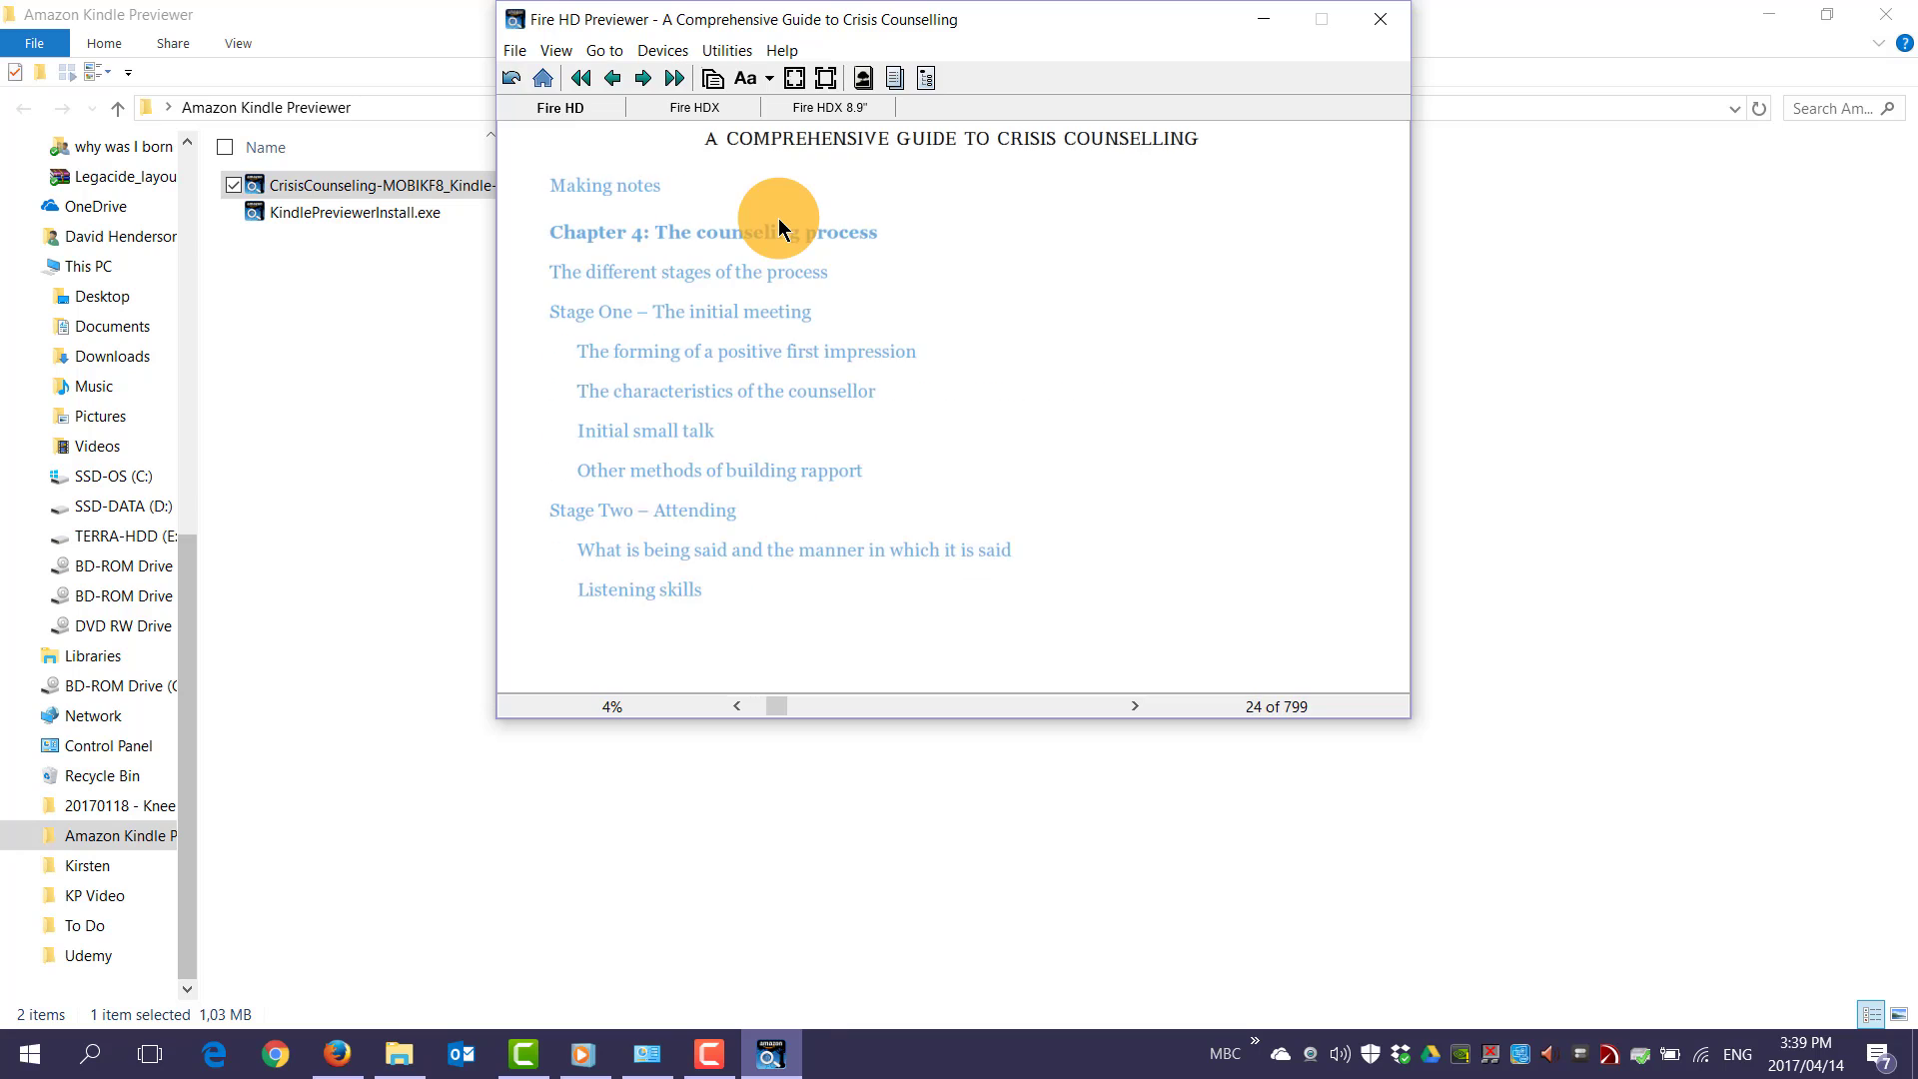
pyautogui.scroll(-8, 778, 217)
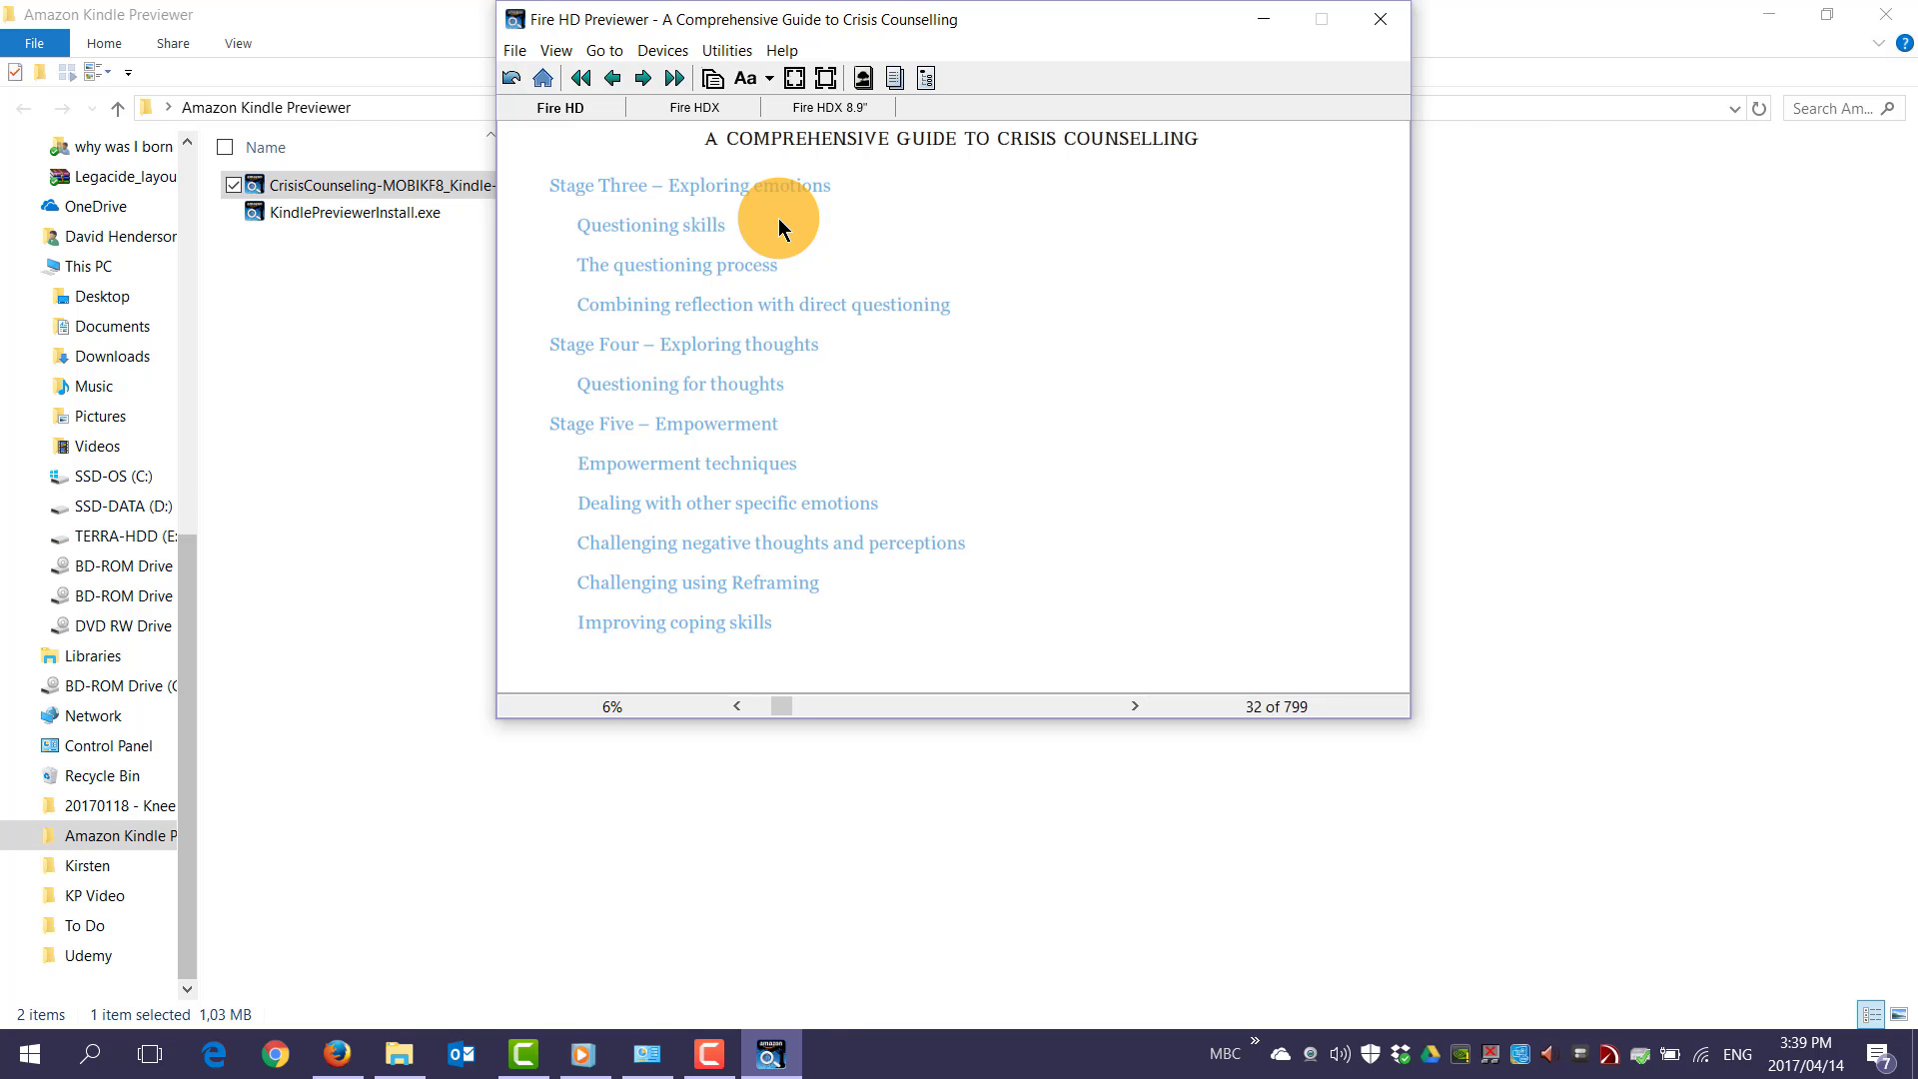
# Step: Switch the preview to portrait and read through to page 626 of 799, 'Dealing with other specific emotions'
pyautogui.click(721, 84)
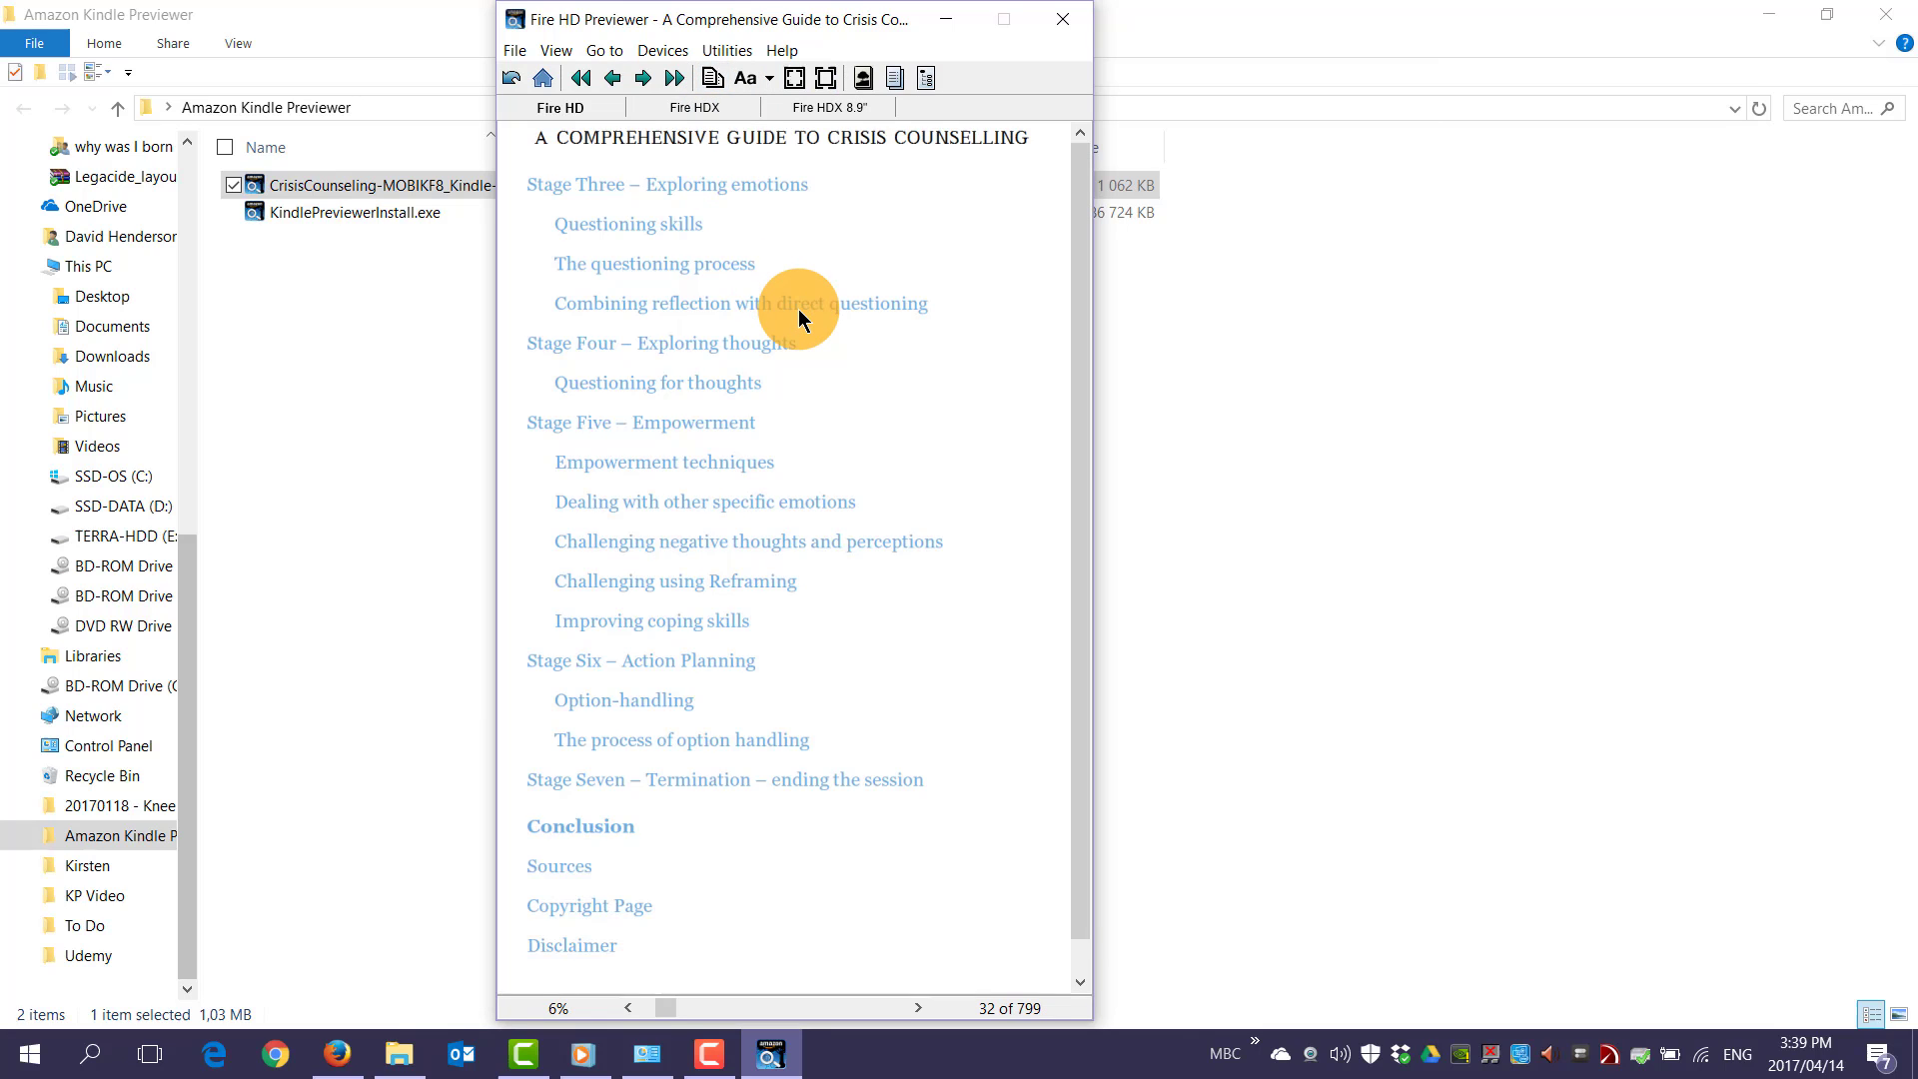
pyautogui.scroll(-16, 799, 309)
pyautogui.scroll(-6, 800, 316)
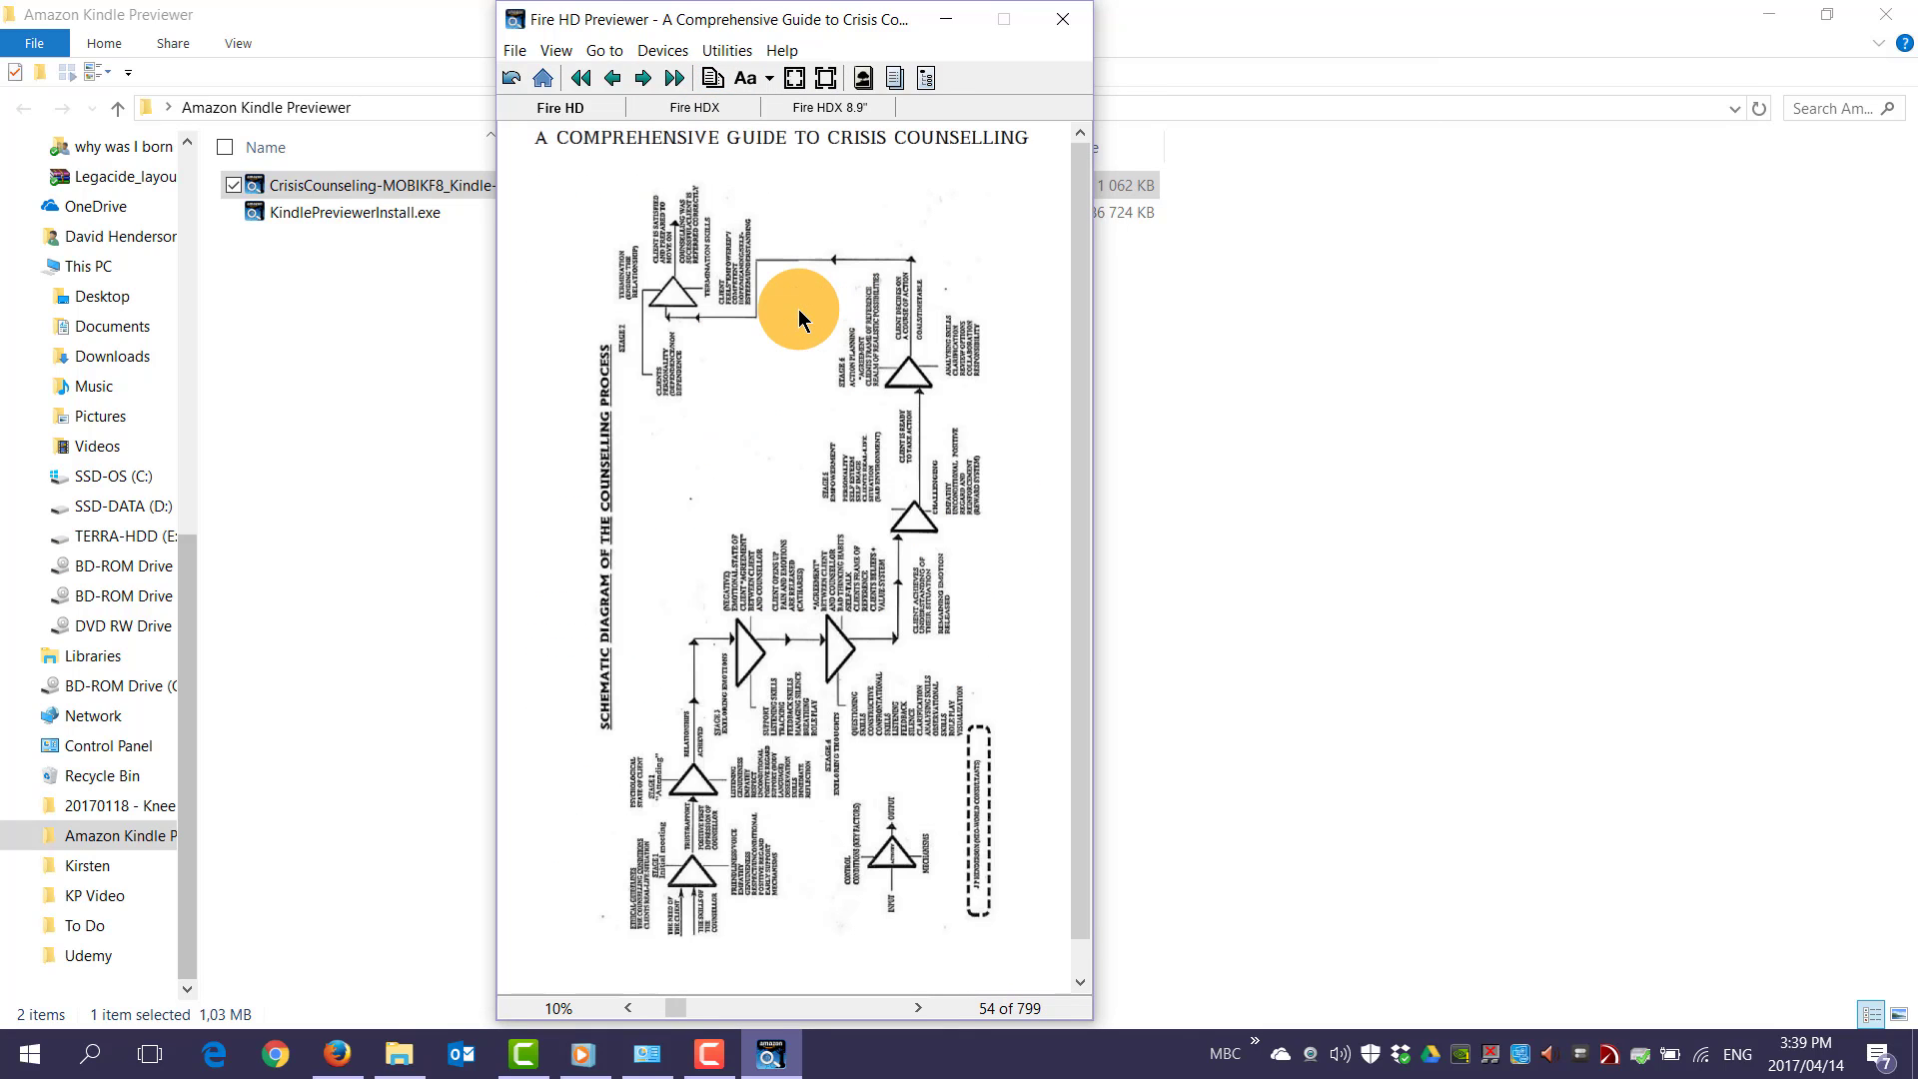
pyautogui.scroll(-10, 799, 311)
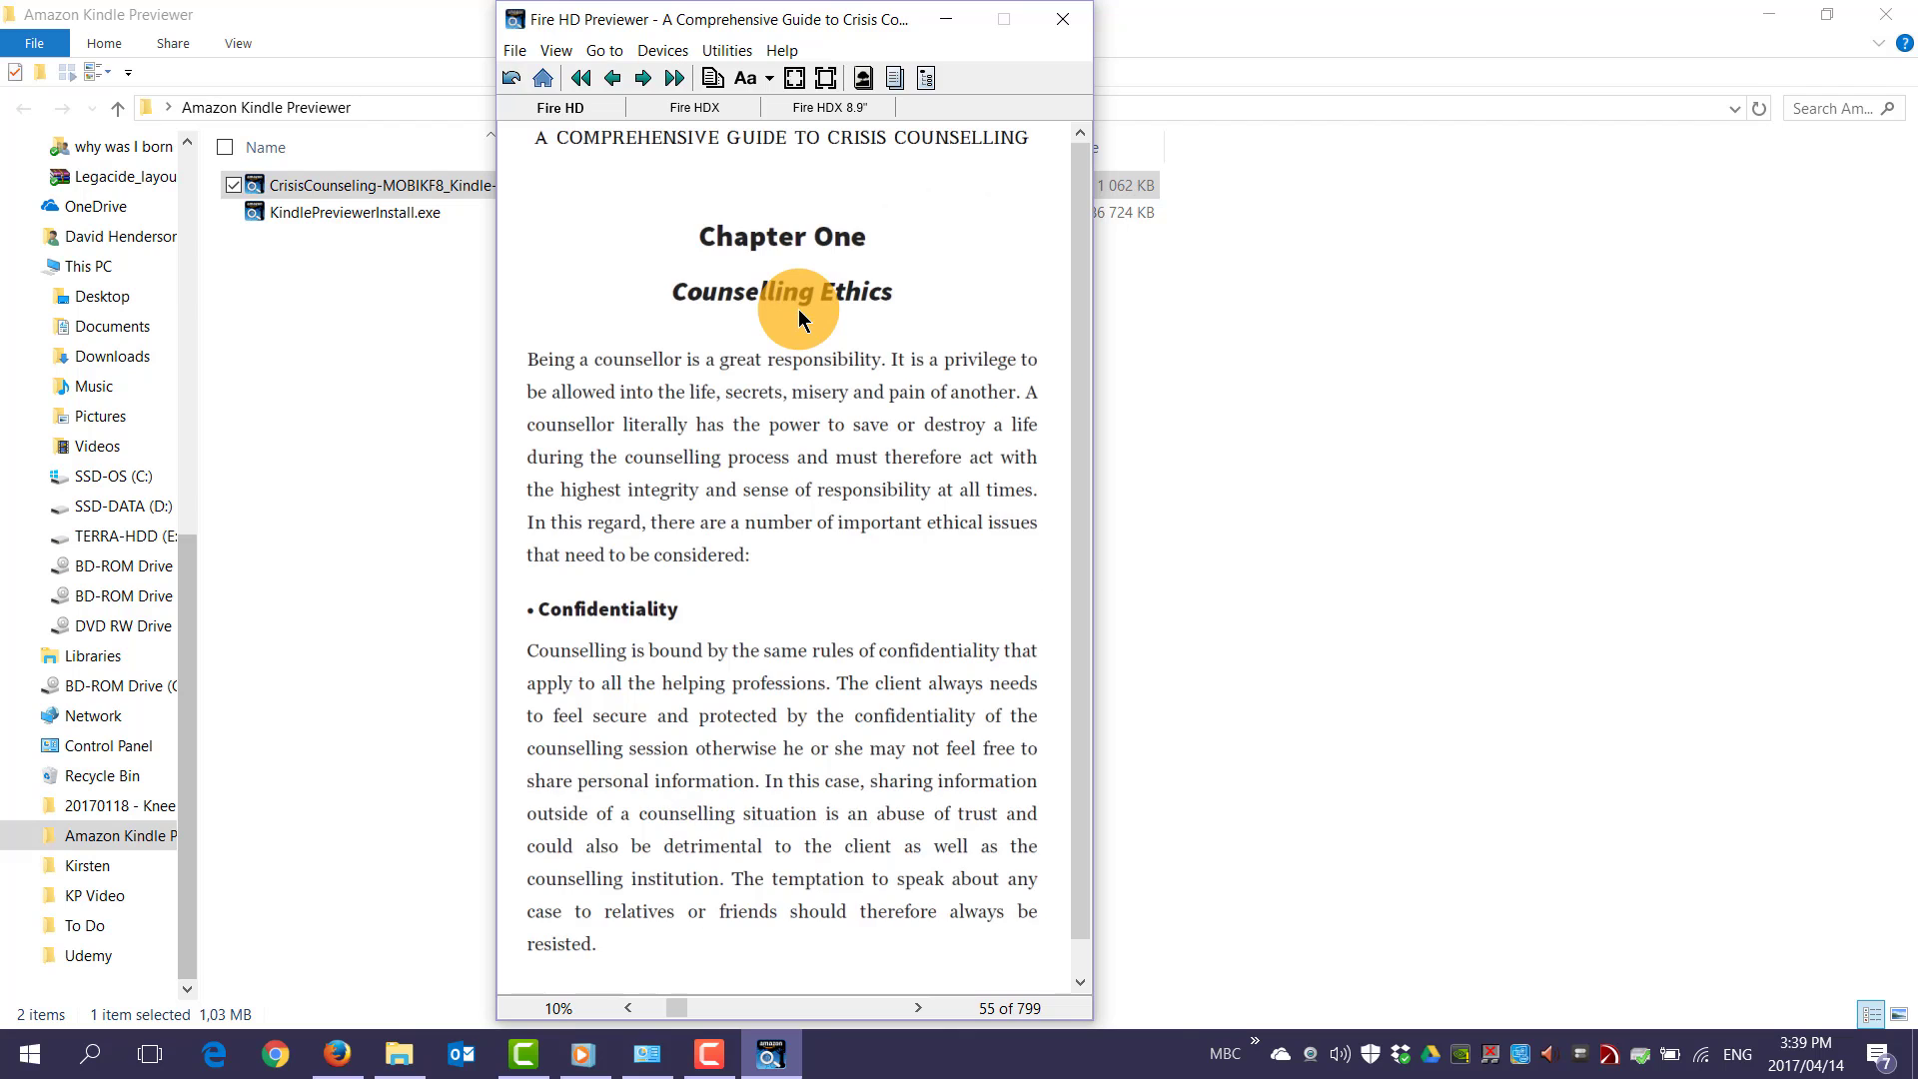
pyautogui.scroll(-20, 799, 317)
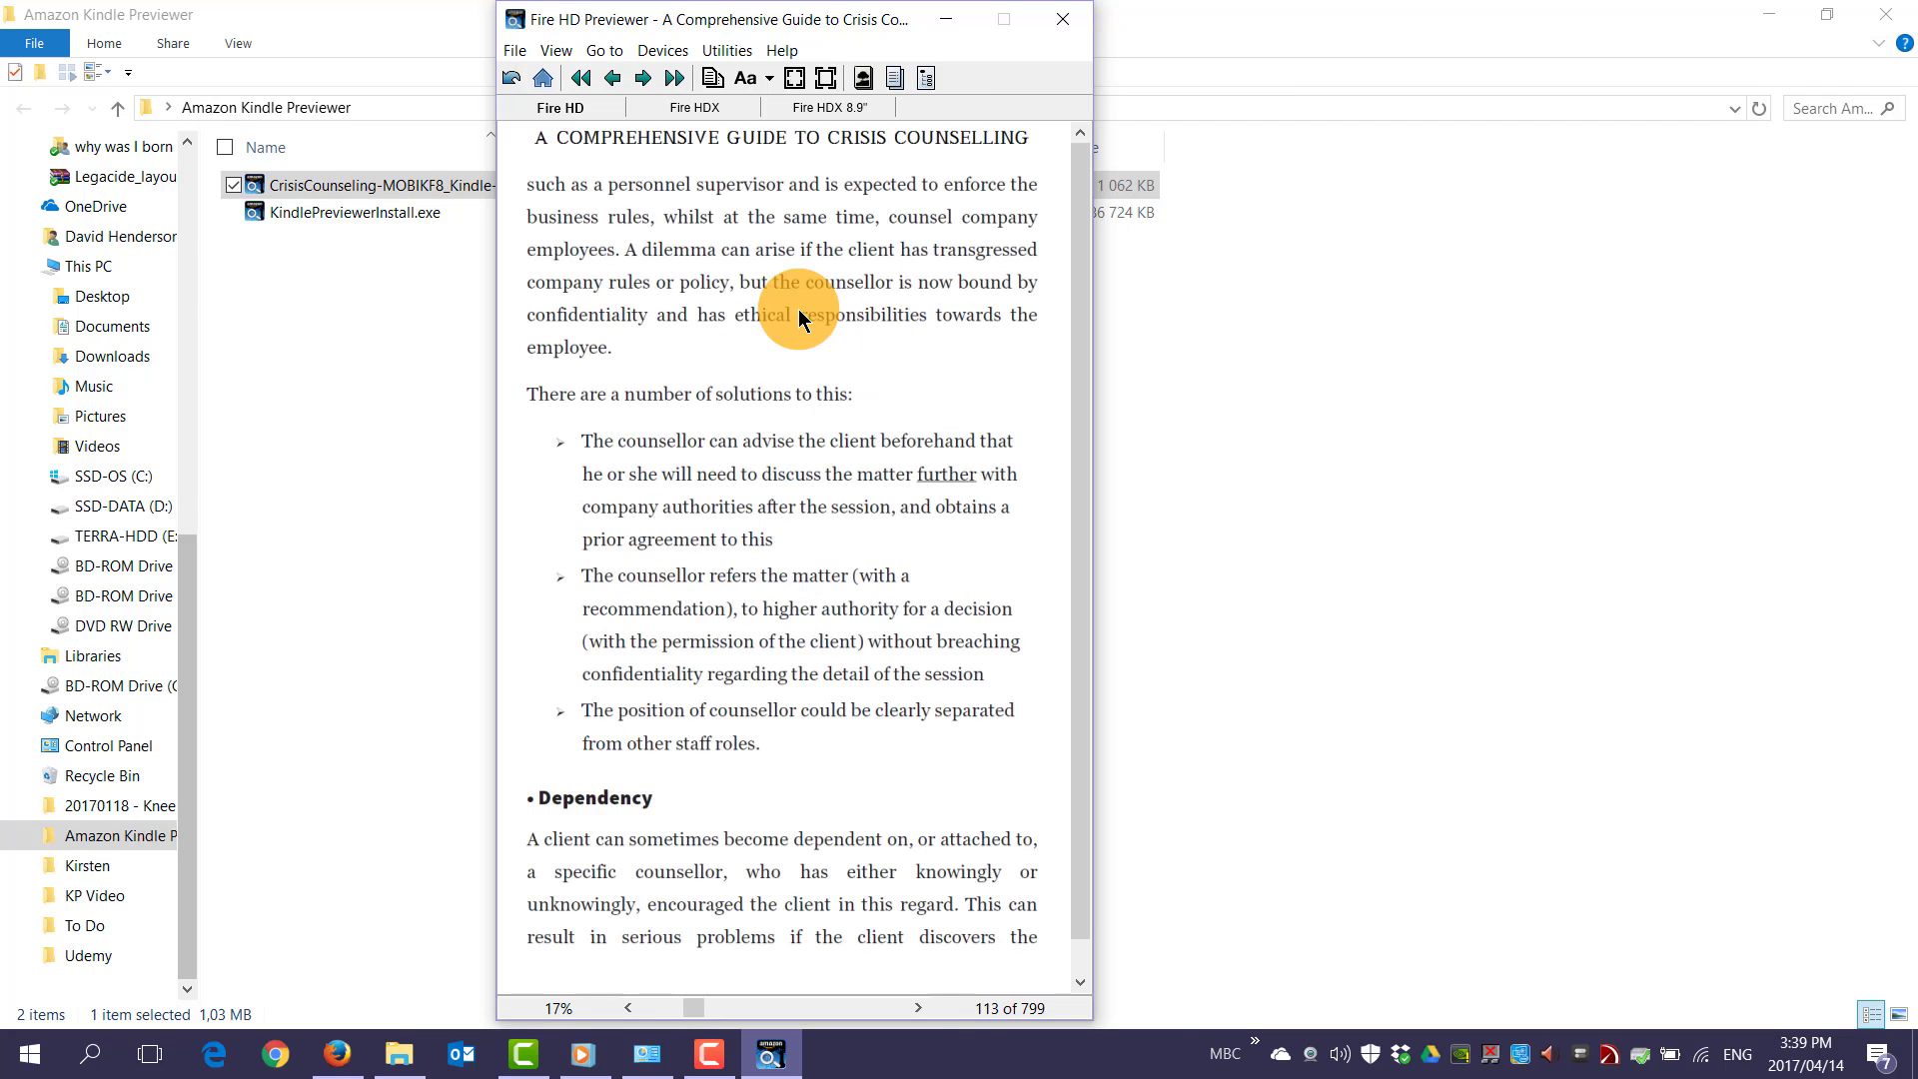
pyautogui.scroll(-20, 799, 316)
pyautogui.scroll(-16, 799, 317)
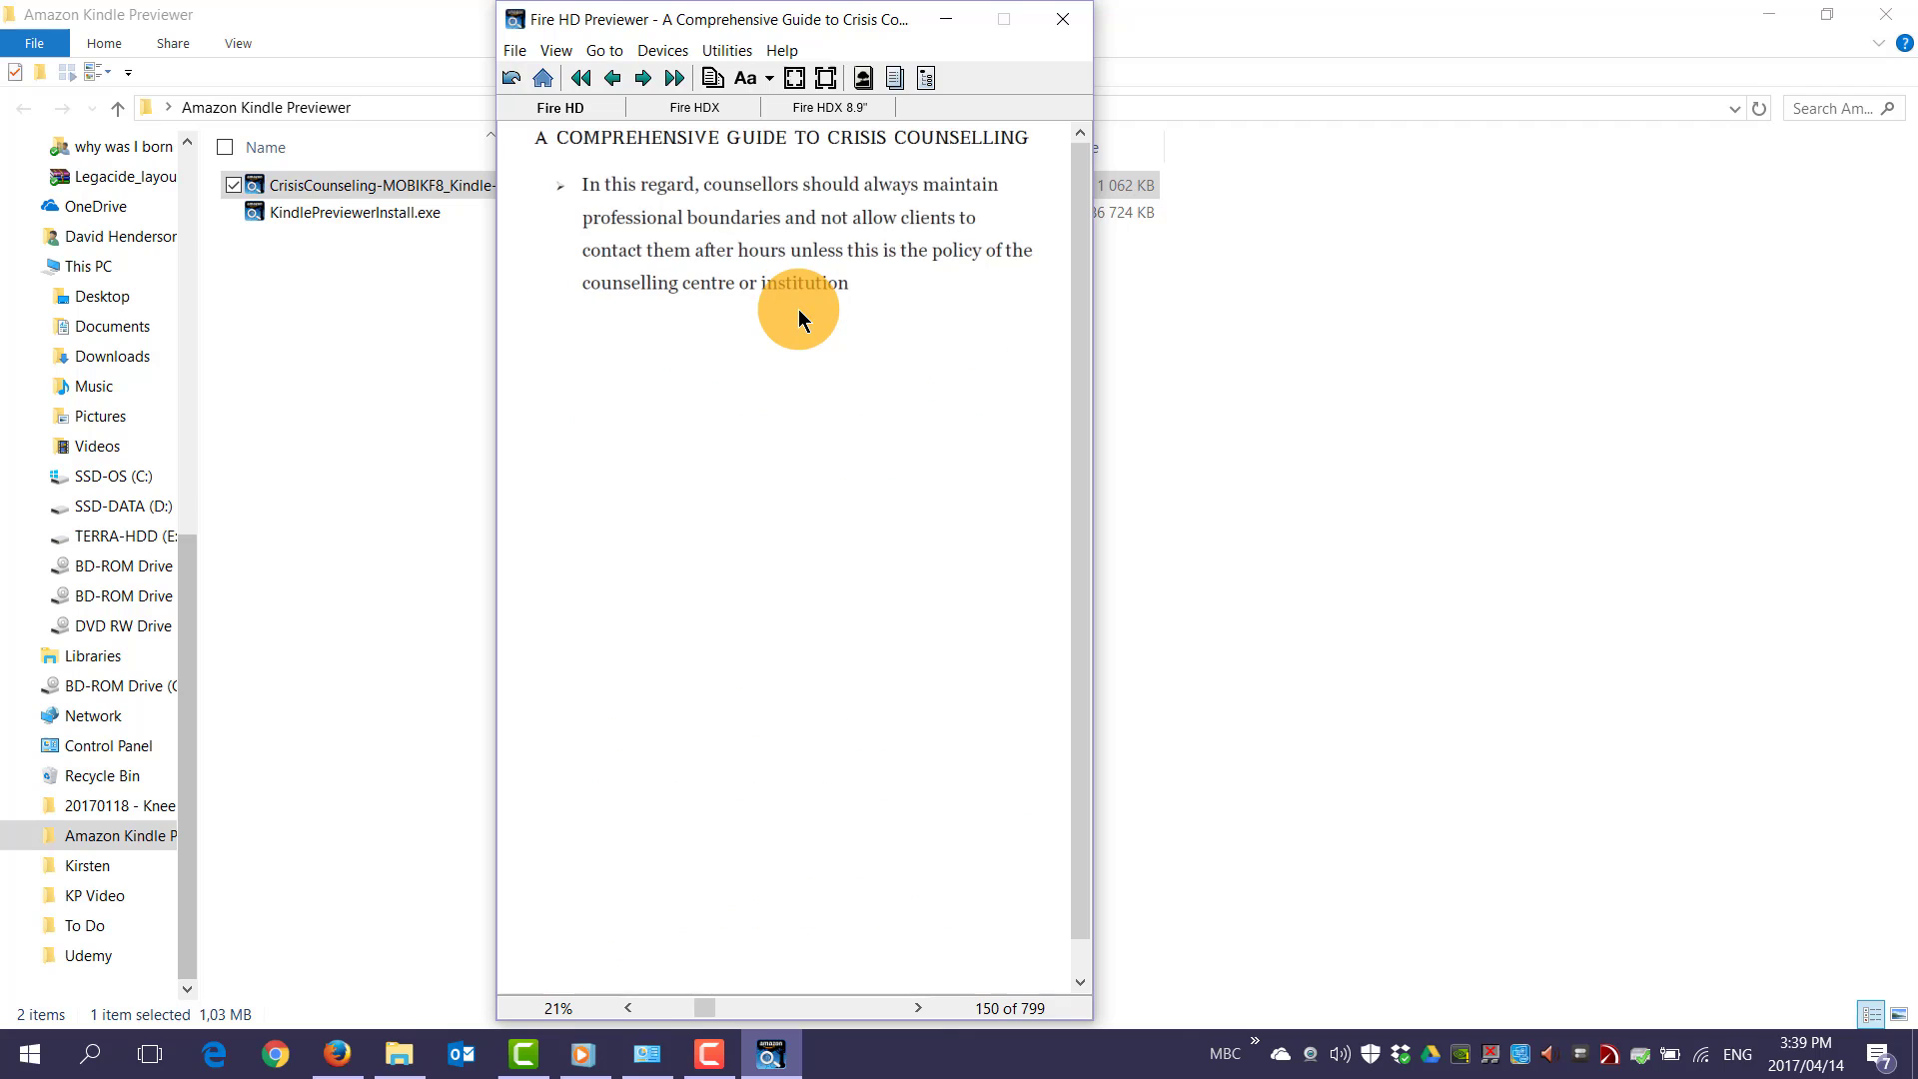
pyautogui.scroll(-19, 799, 316)
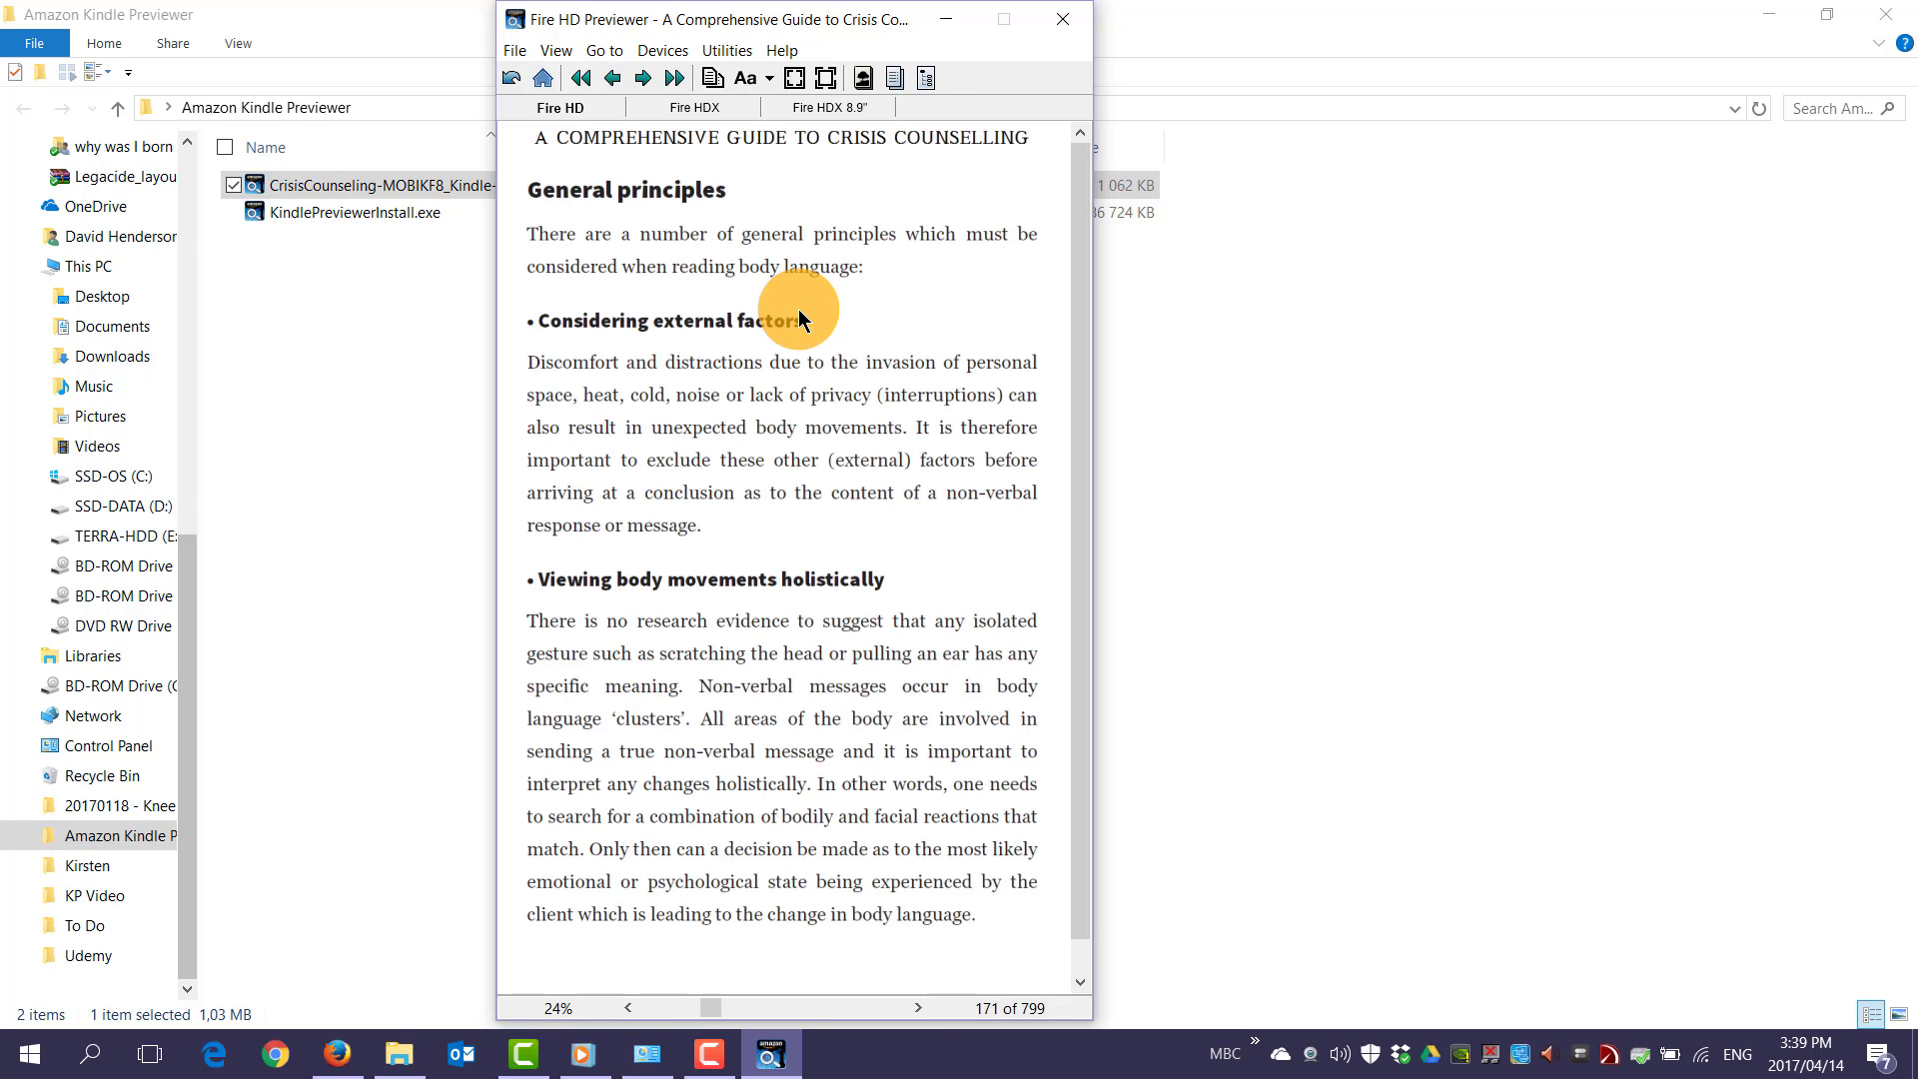
pyautogui.scroll(-20, 799, 318)
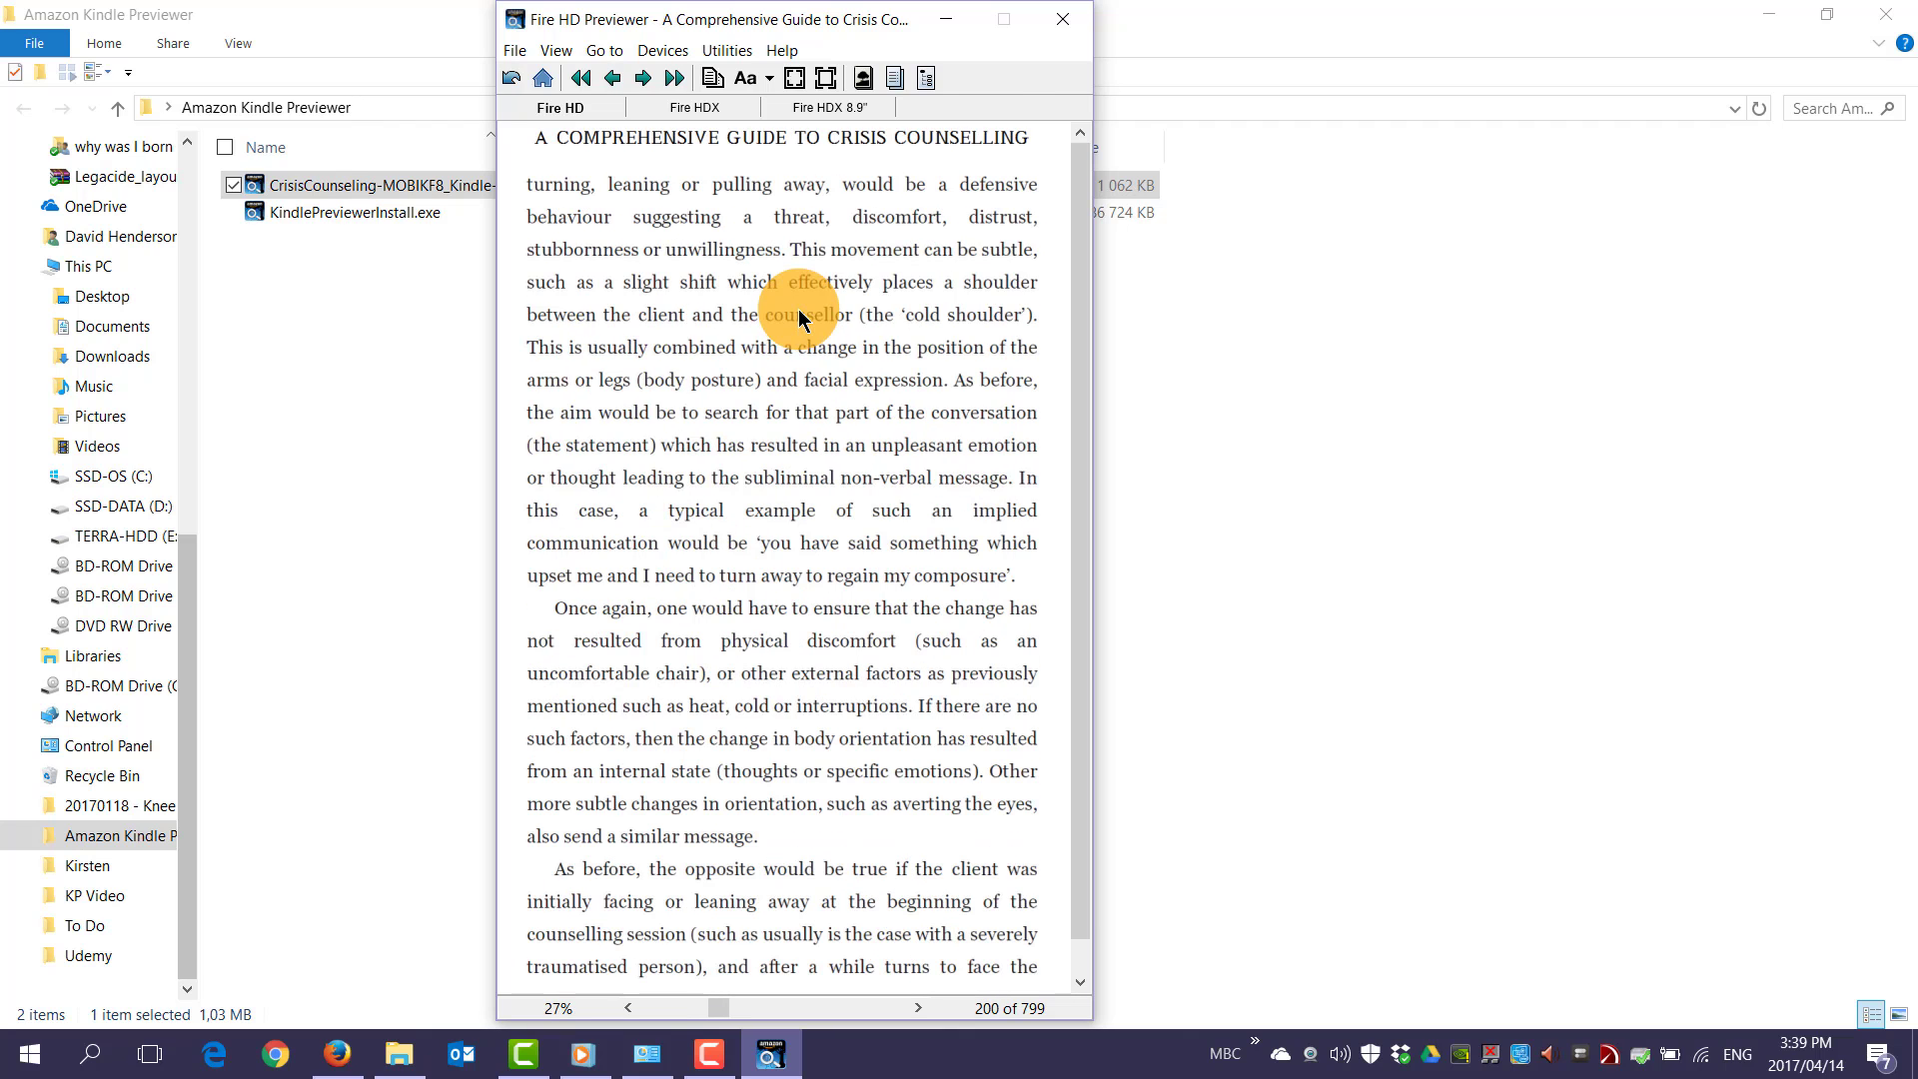
pyautogui.scroll(-20, 799, 309)
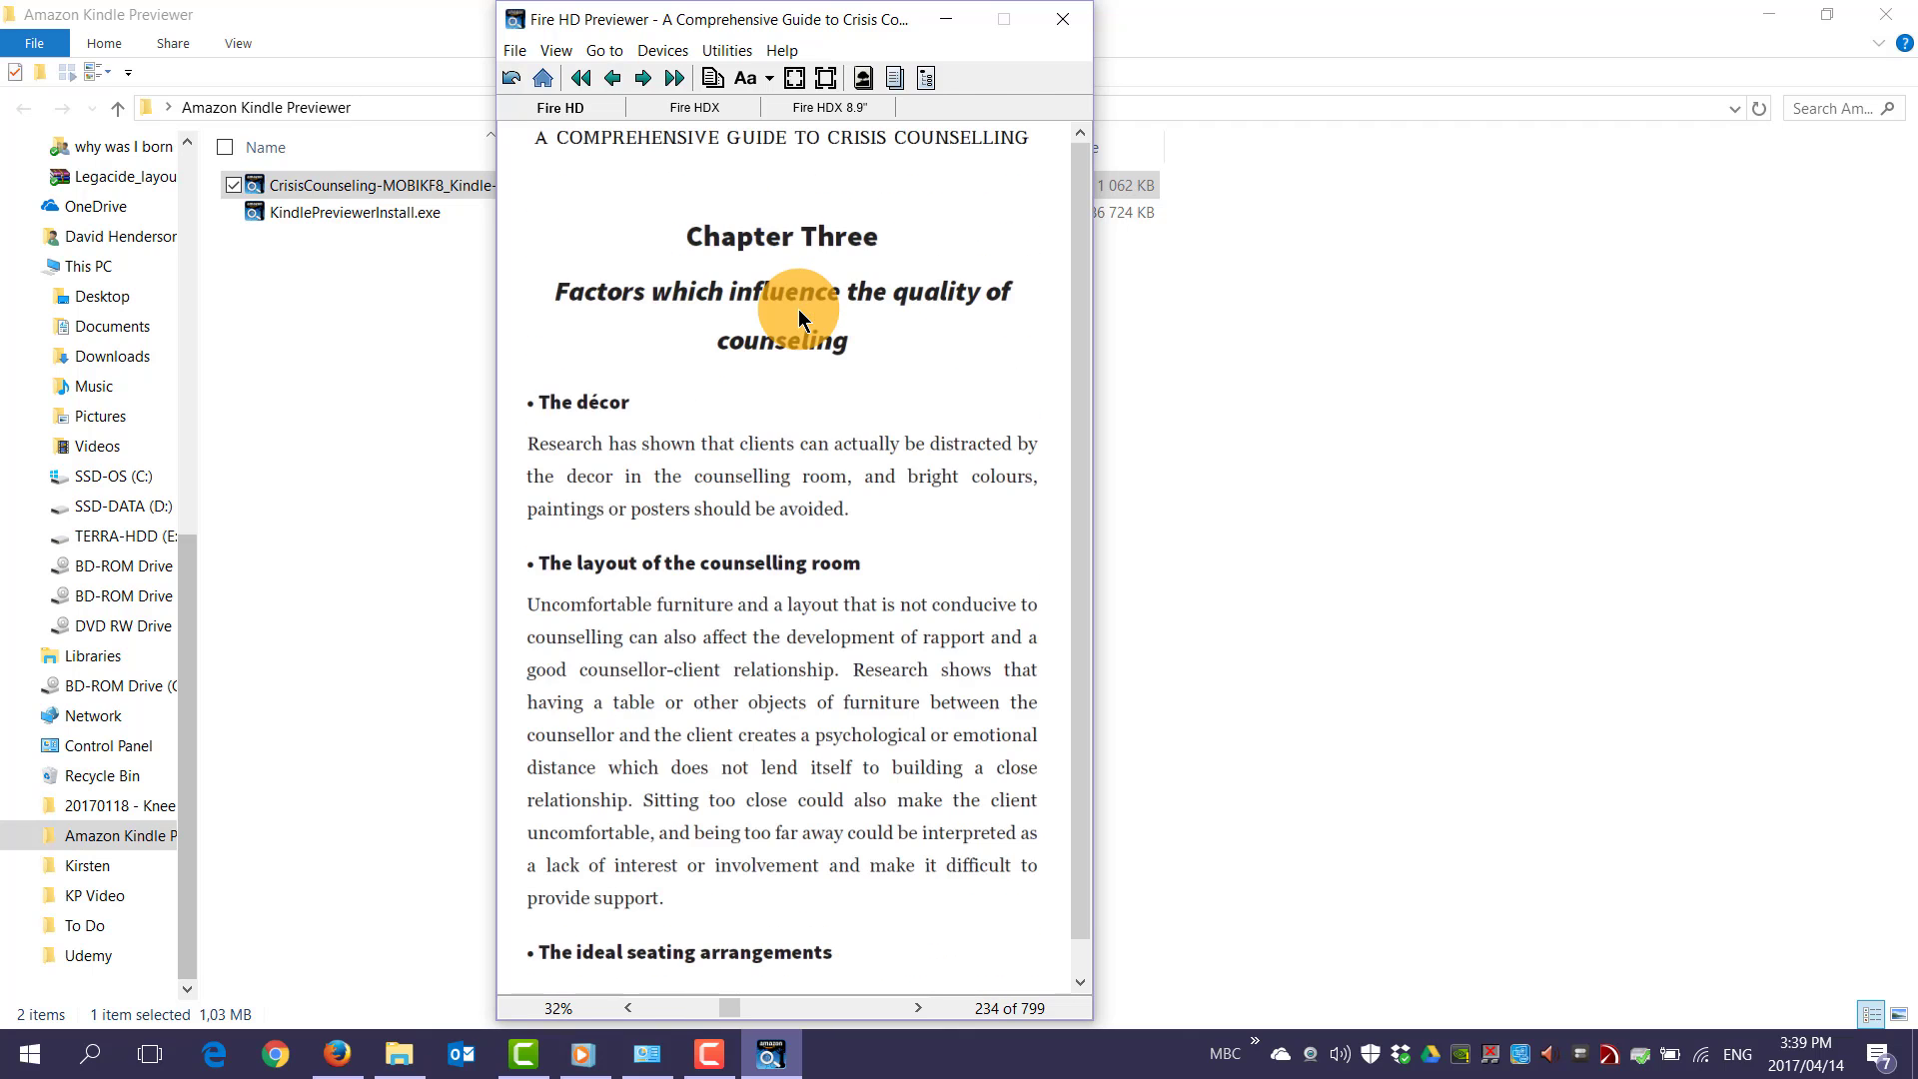
pyautogui.scroll(-20, 799, 315)
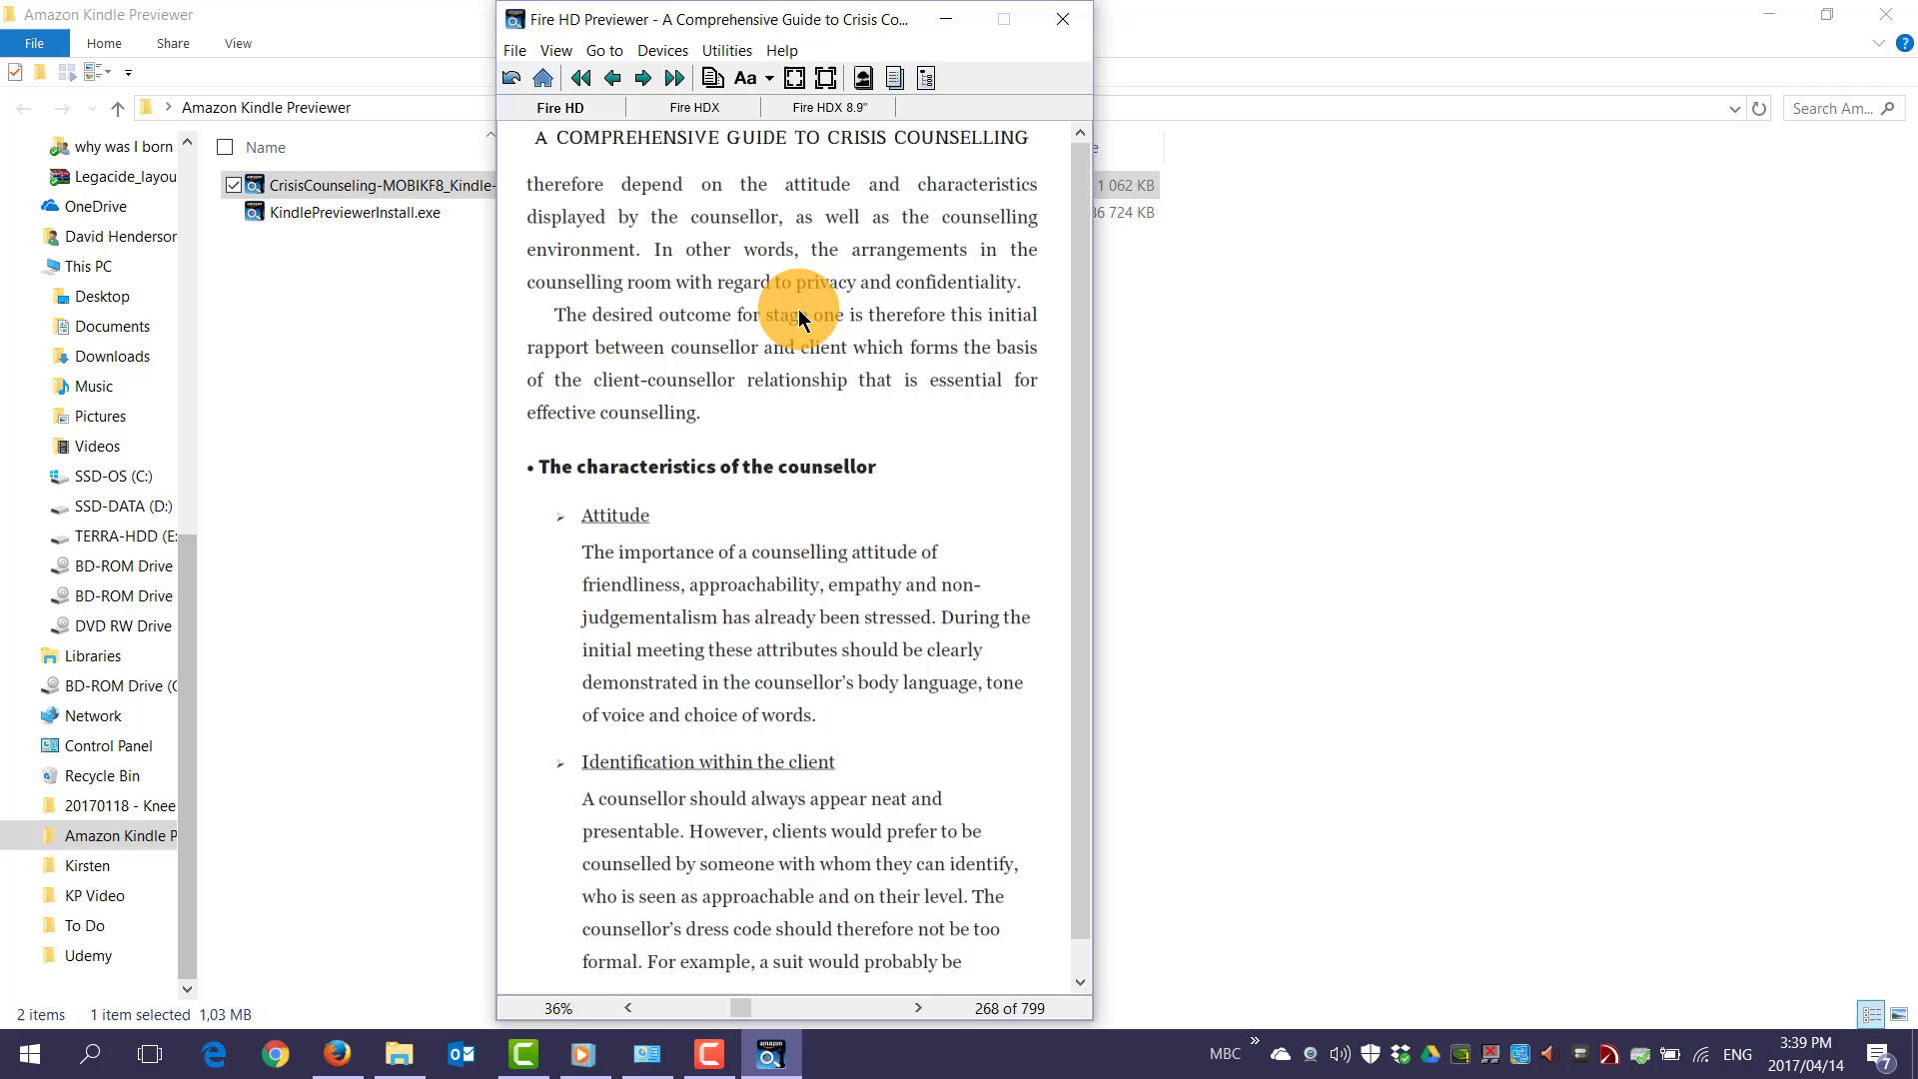
pyautogui.scroll(-20, 799, 318)
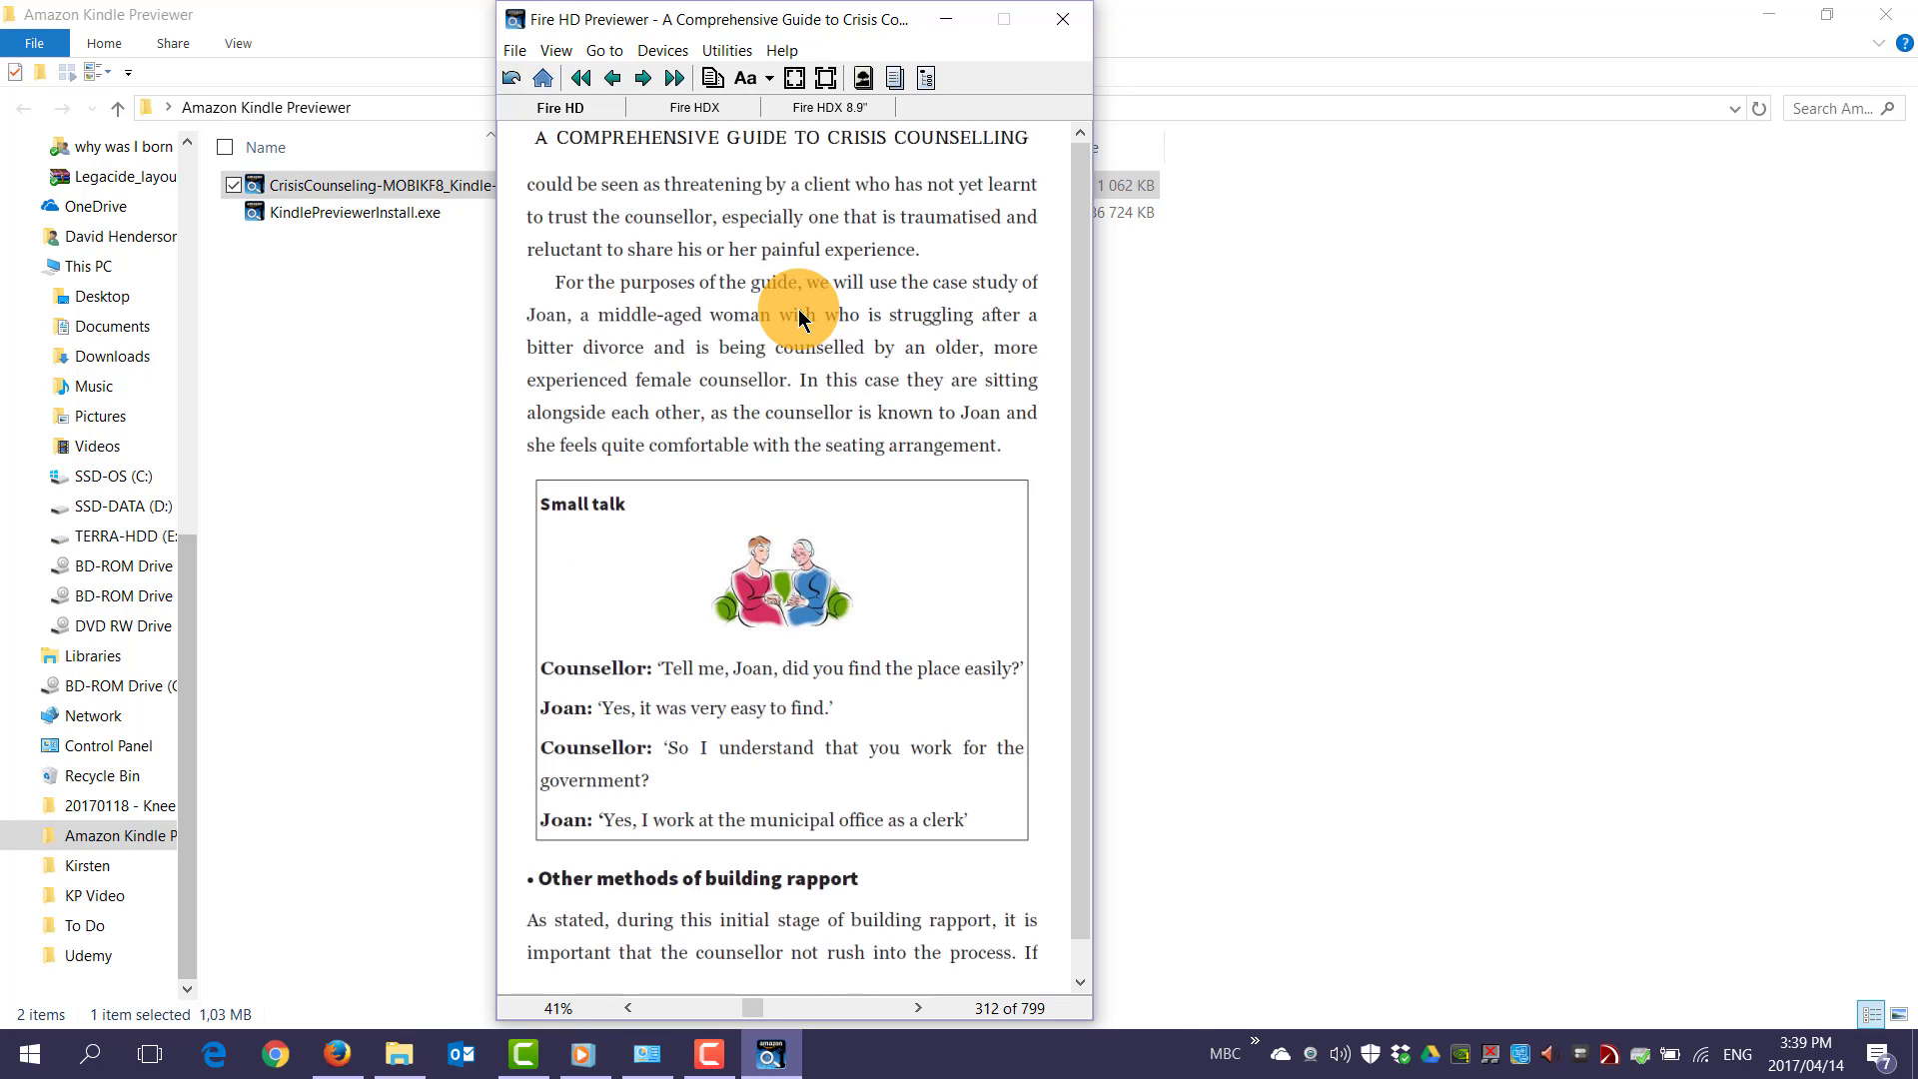
pyautogui.scroll(-20, 799, 318)
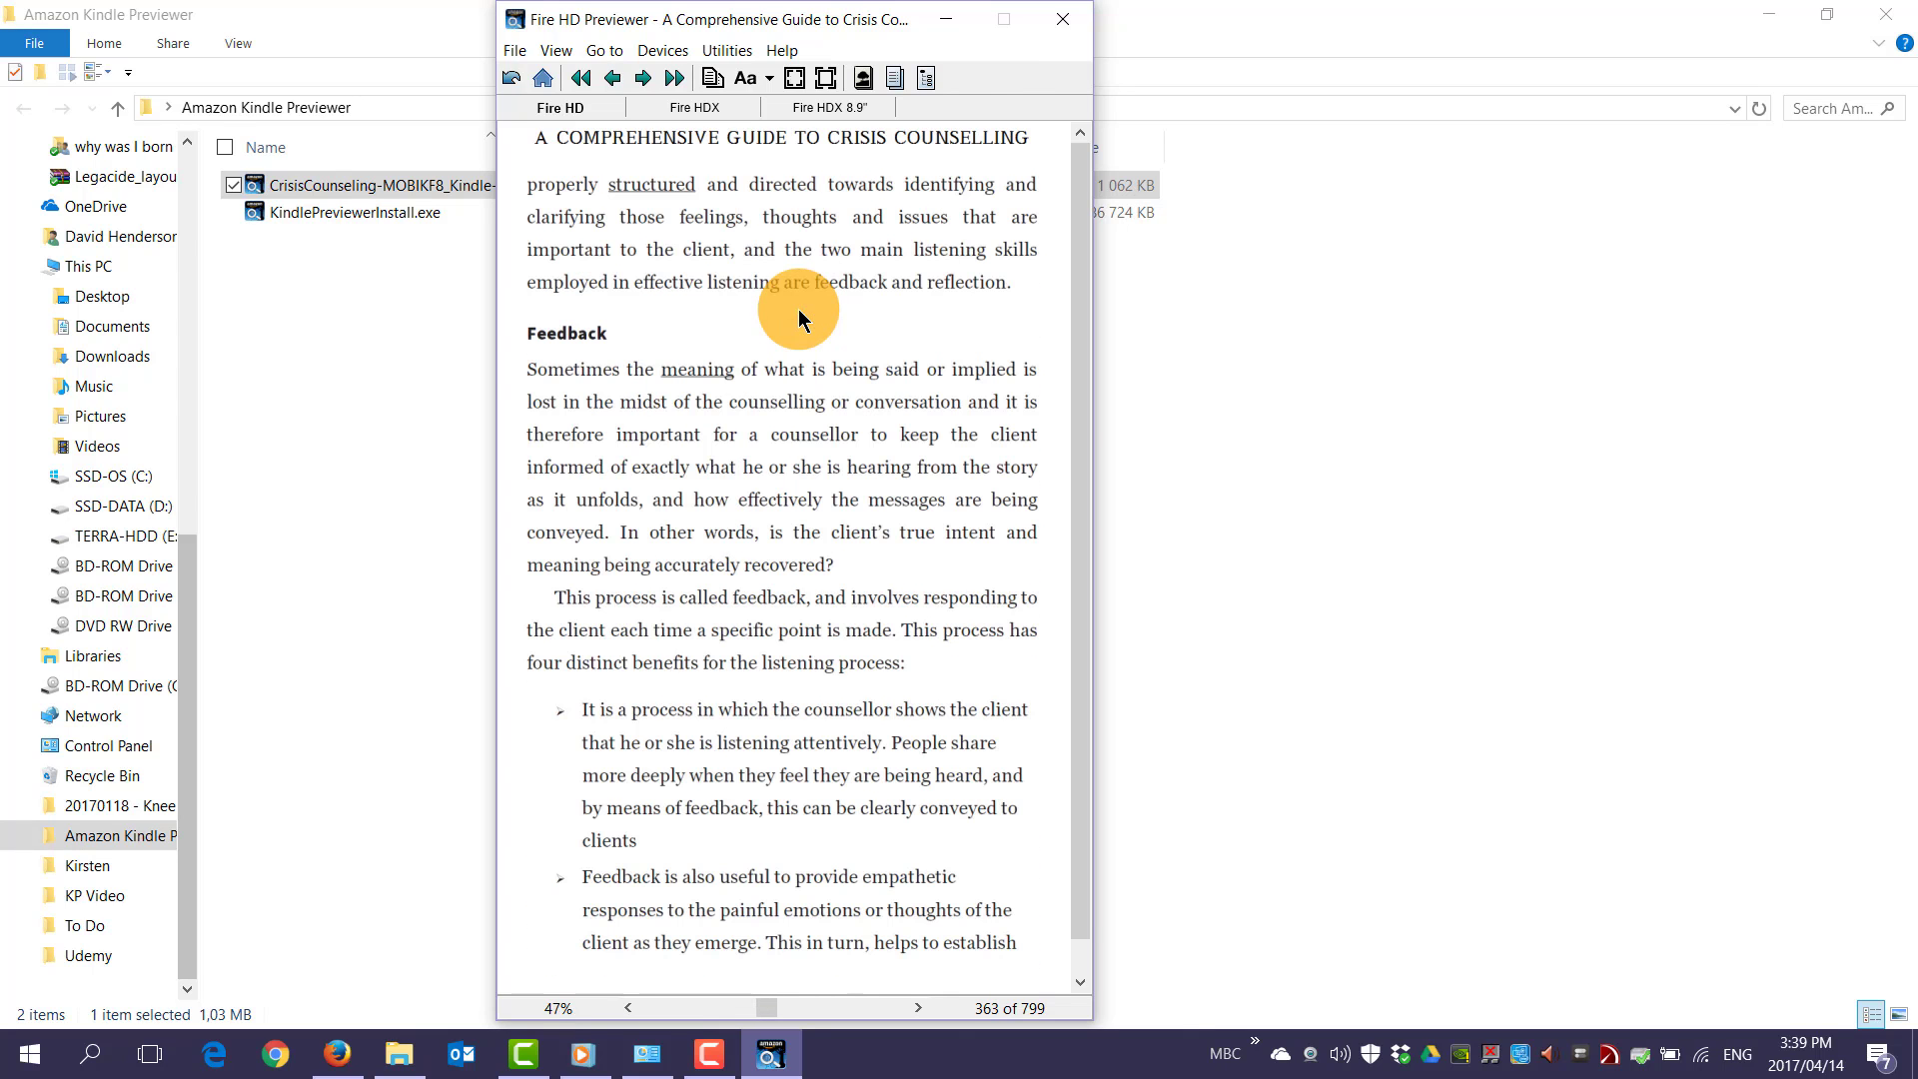
pyautogui.scroll(-12, 799, 317)
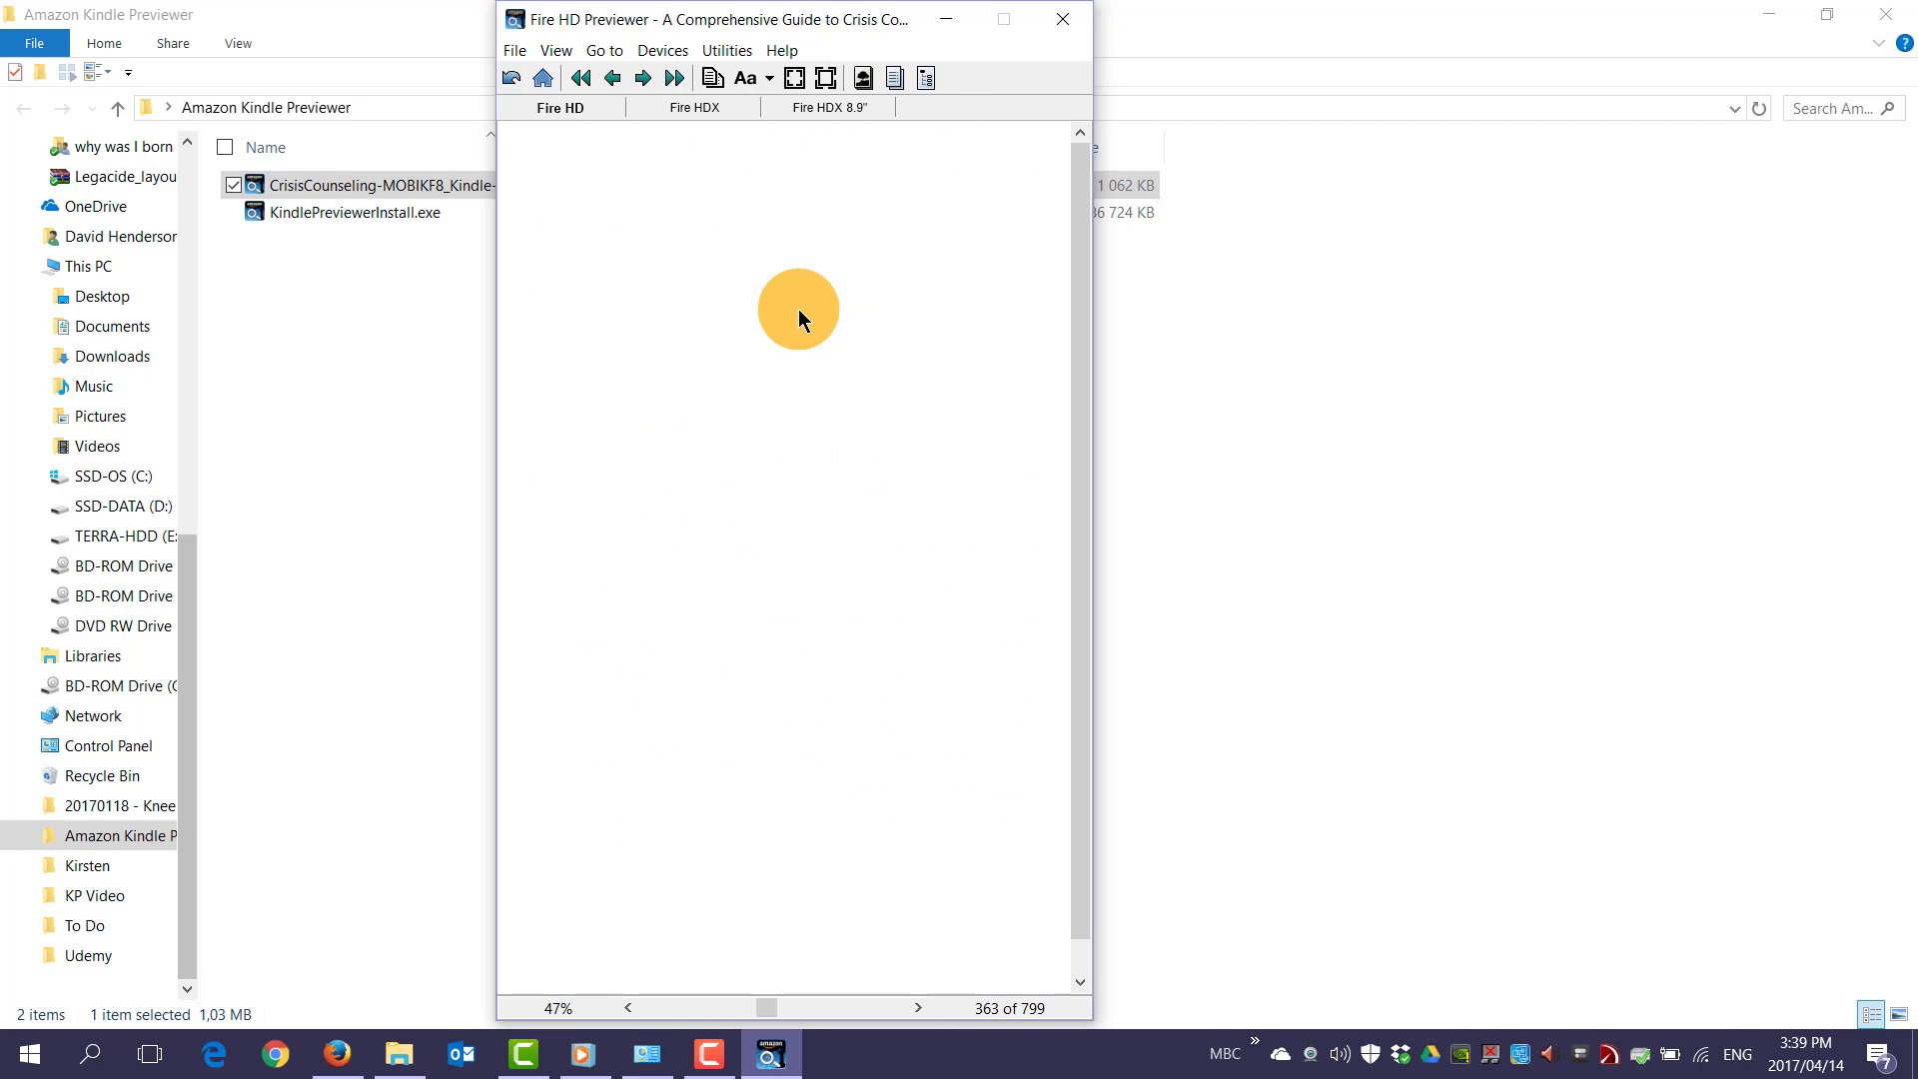
pyautogui.scroll(-11, 799, 318)
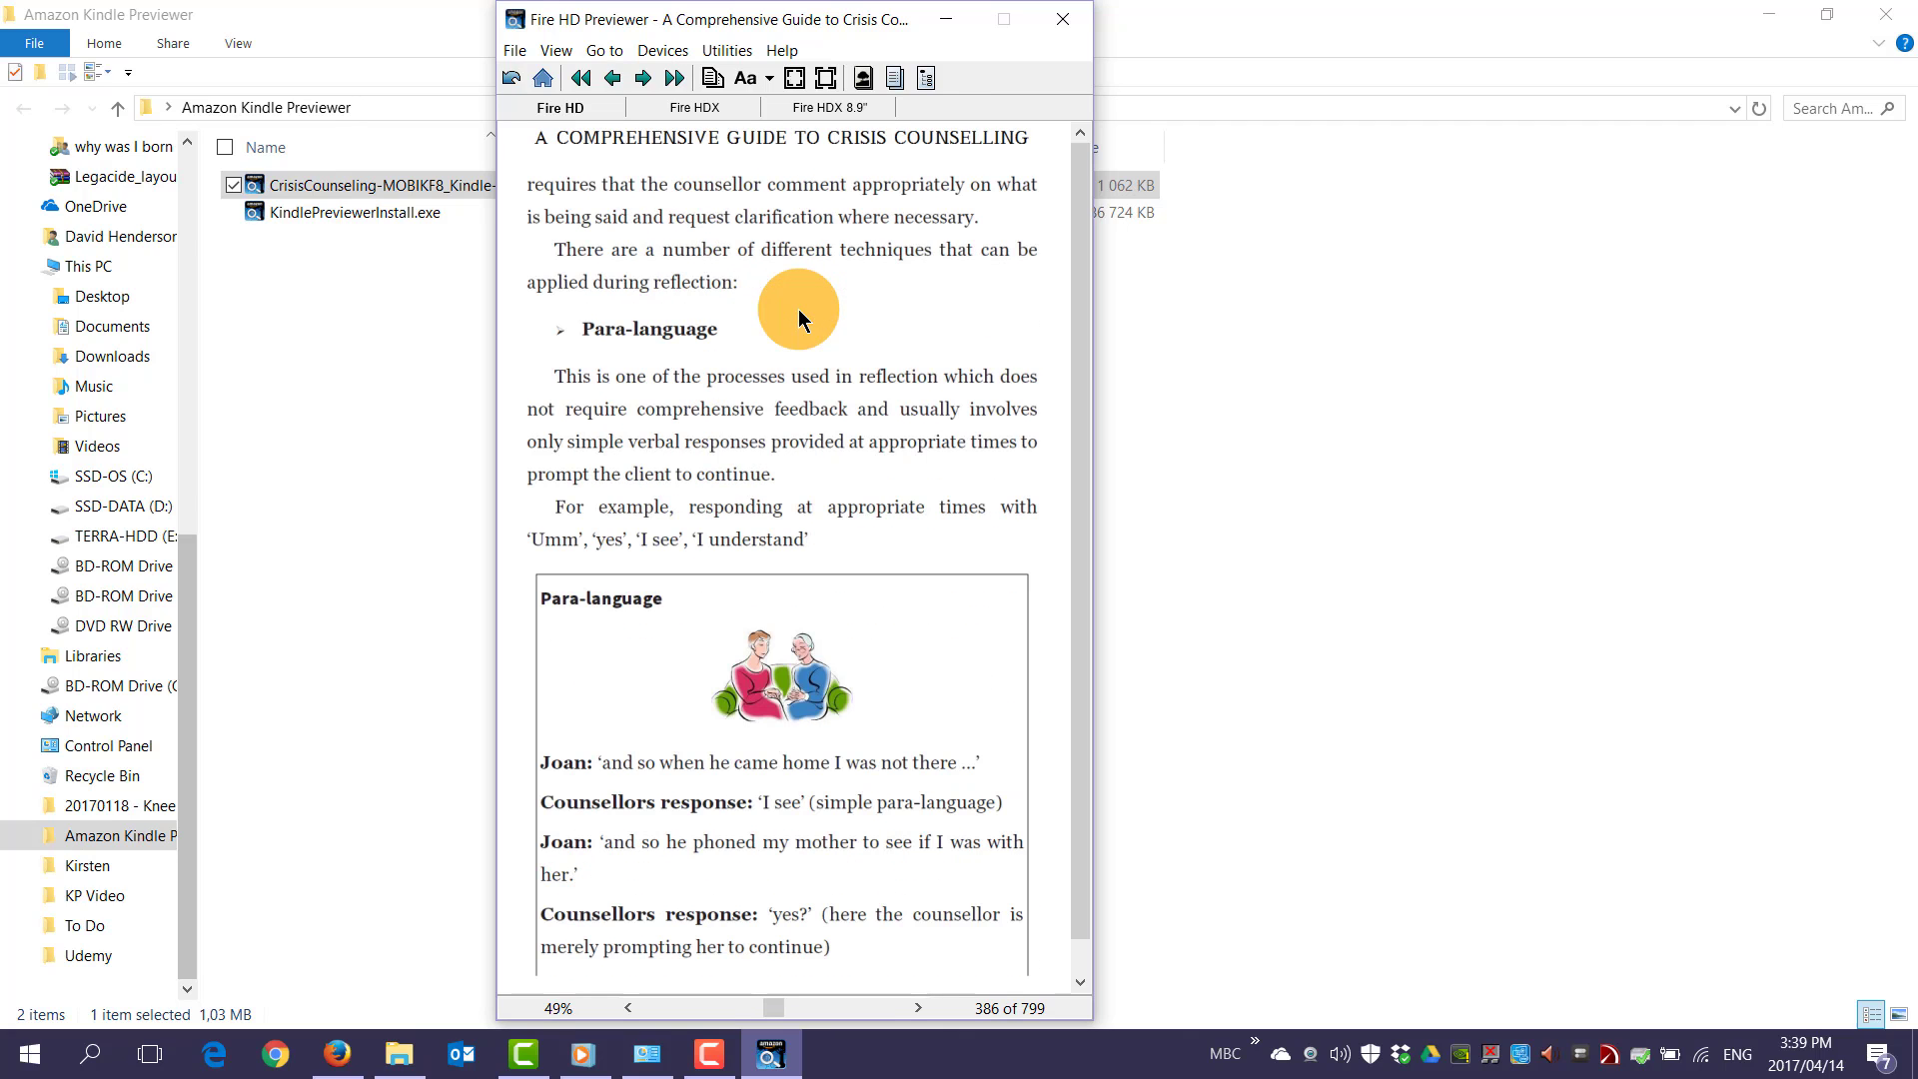
pyautogui.scroll(-20, 800, 318)
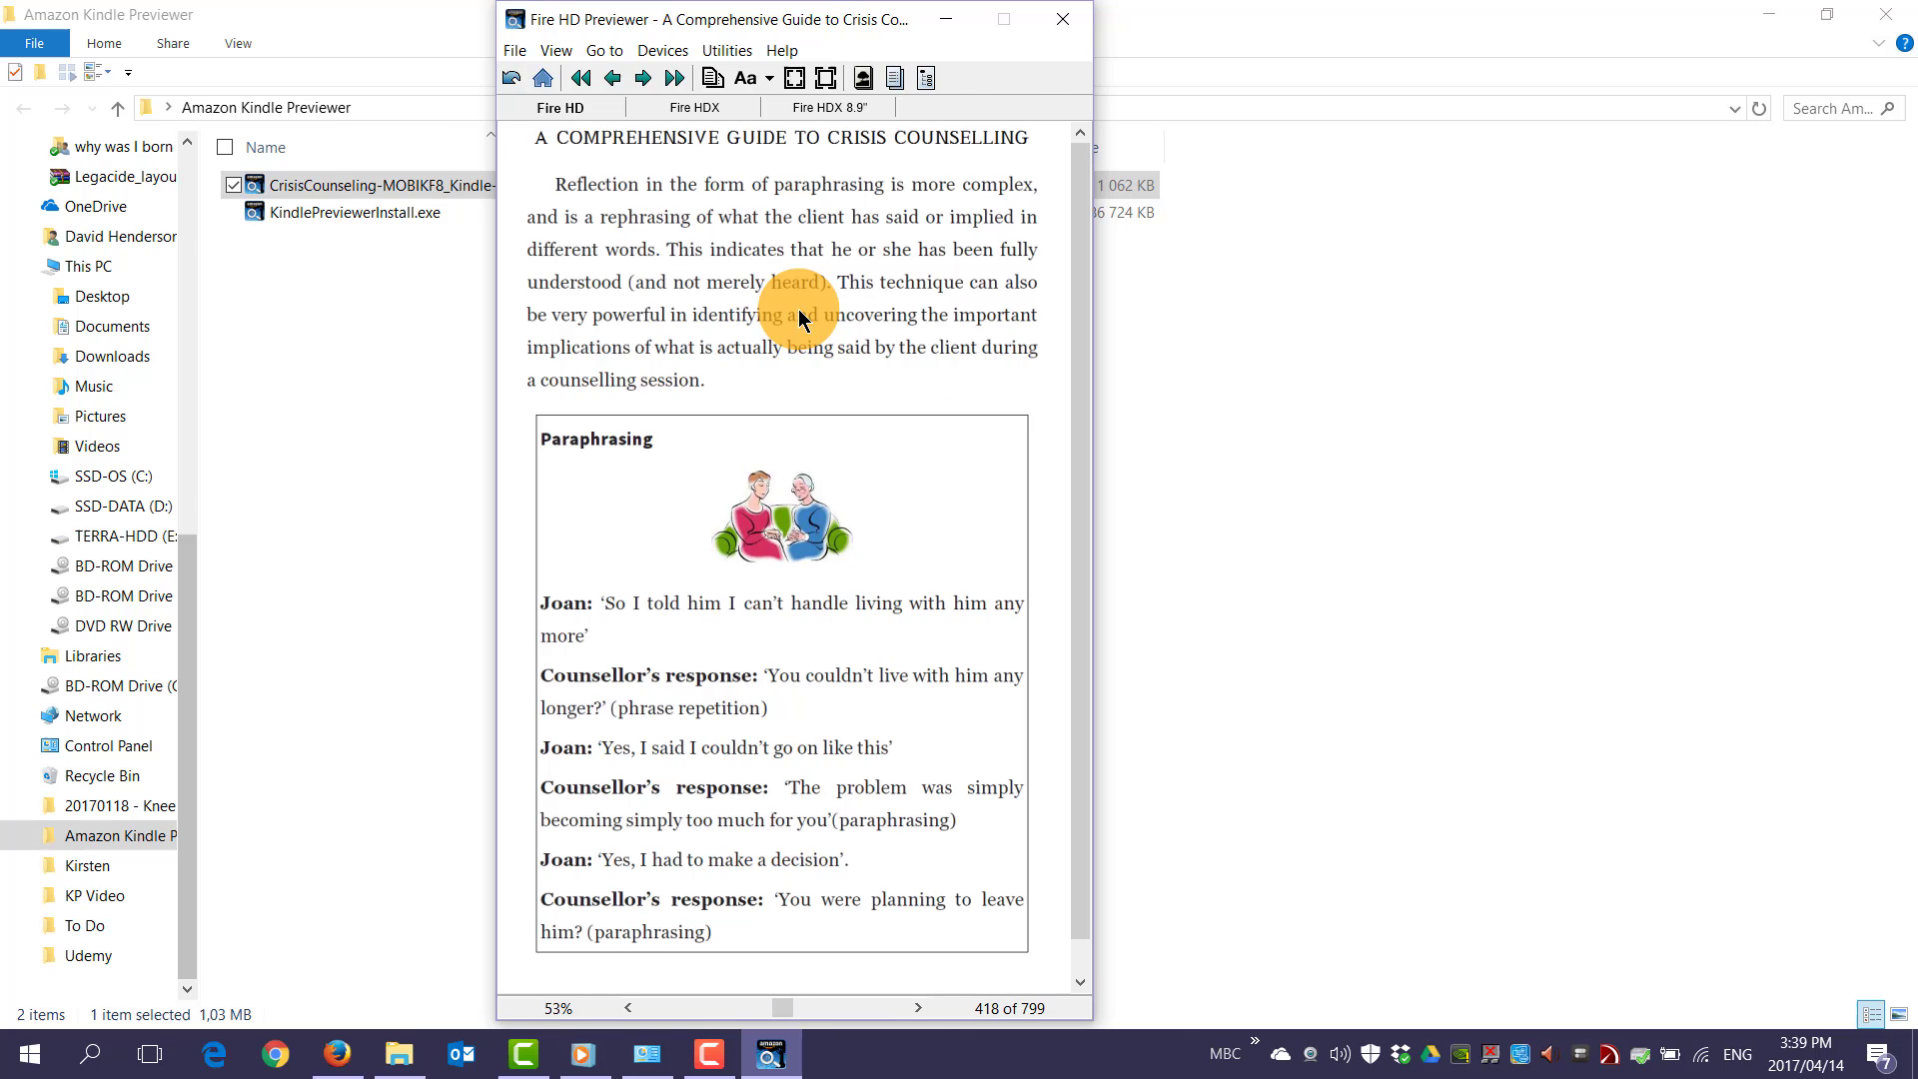
pyautogui.scroll(-20, 799, 316)
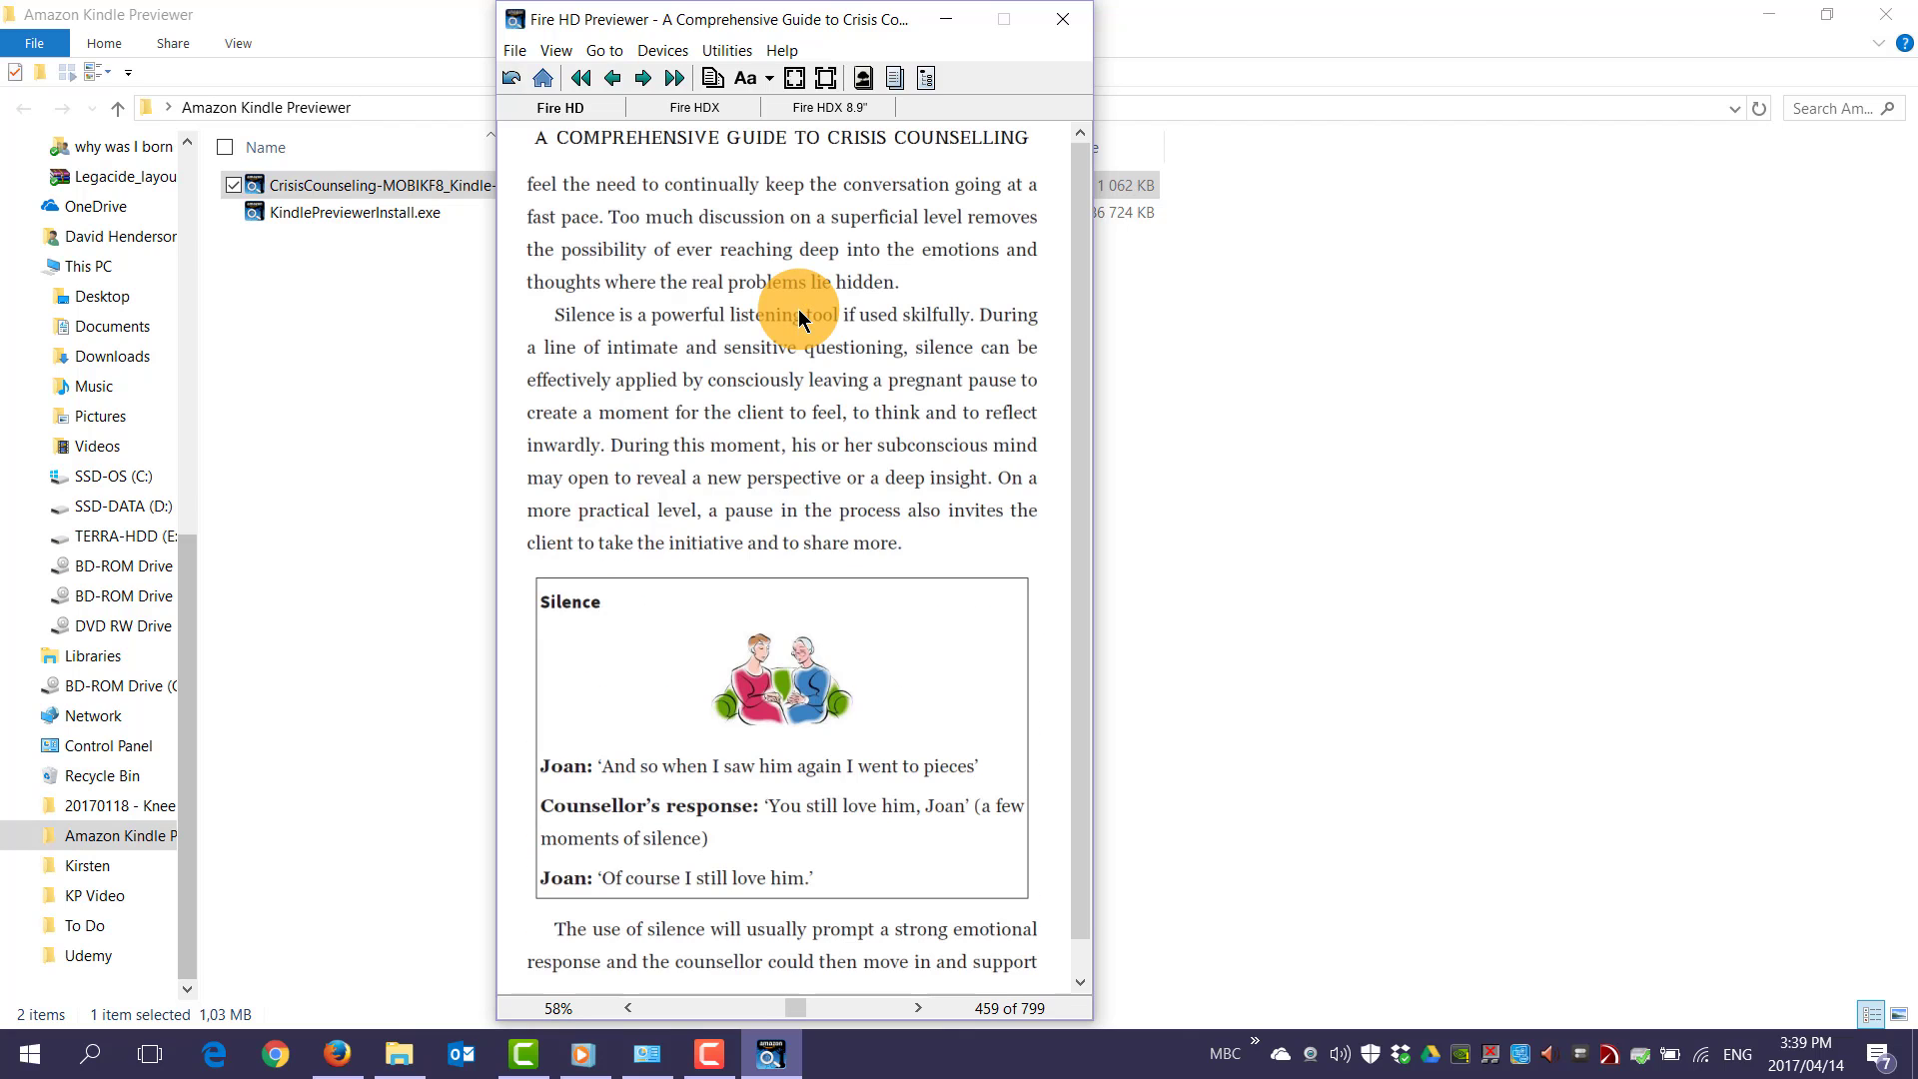
pyautogui.scroll(-20, 799, 316)
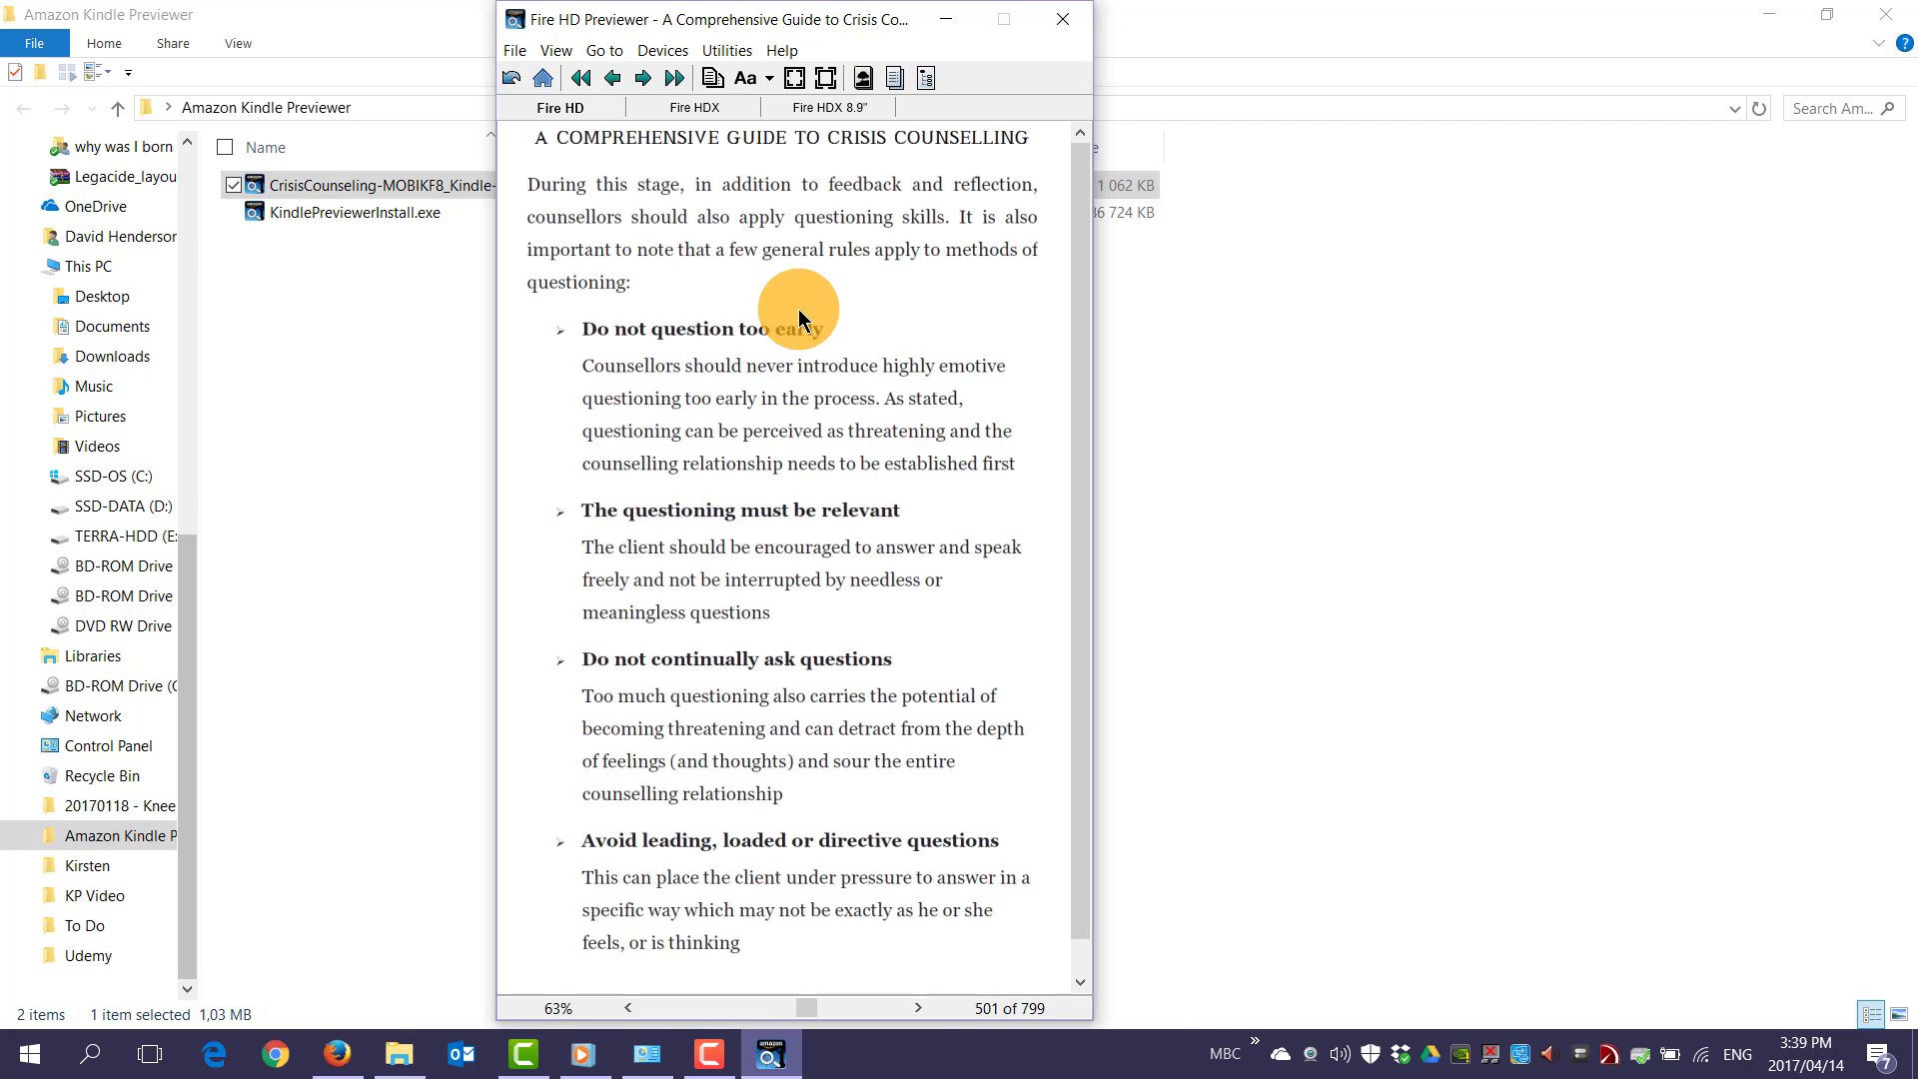
pyautogui.scroll(-20, 799, 316)
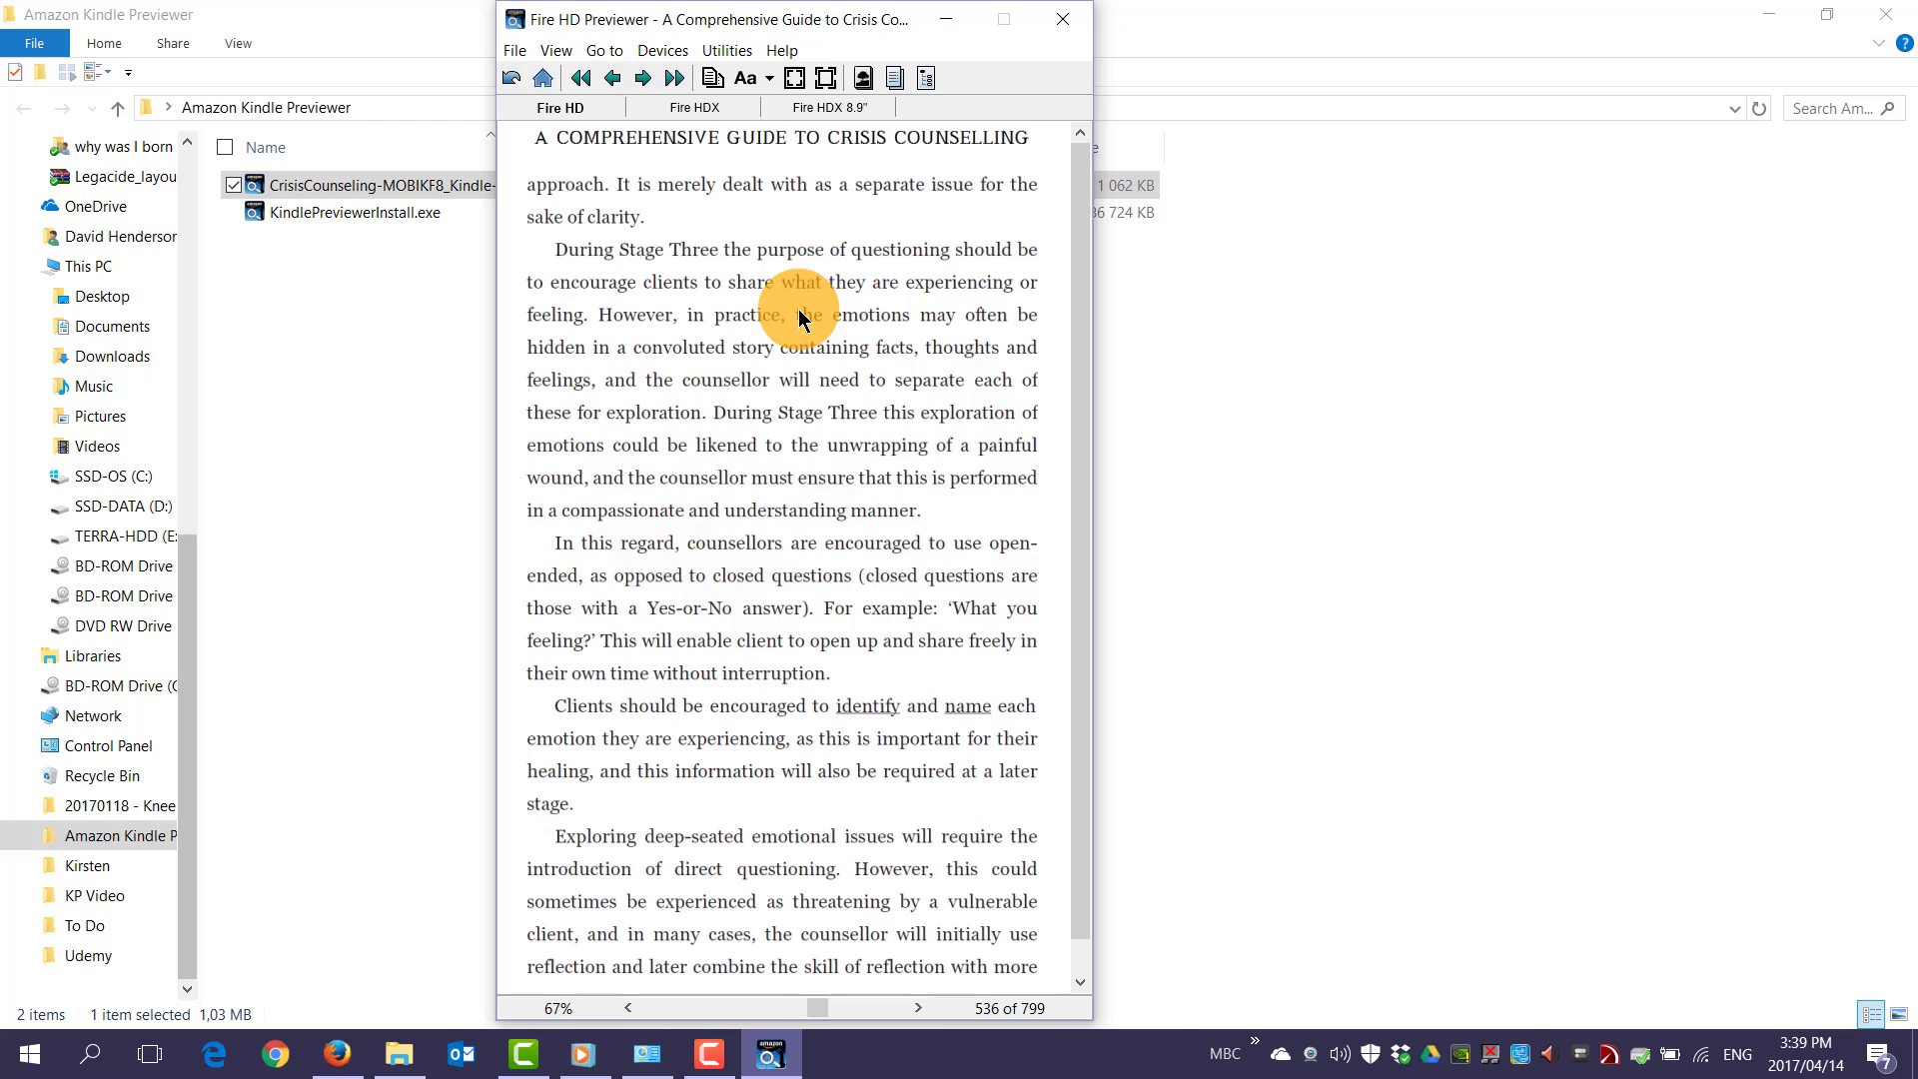
pyautogui.scroll(-19, 799, 316)
pyautogui.scroll(-20, 799, 315)
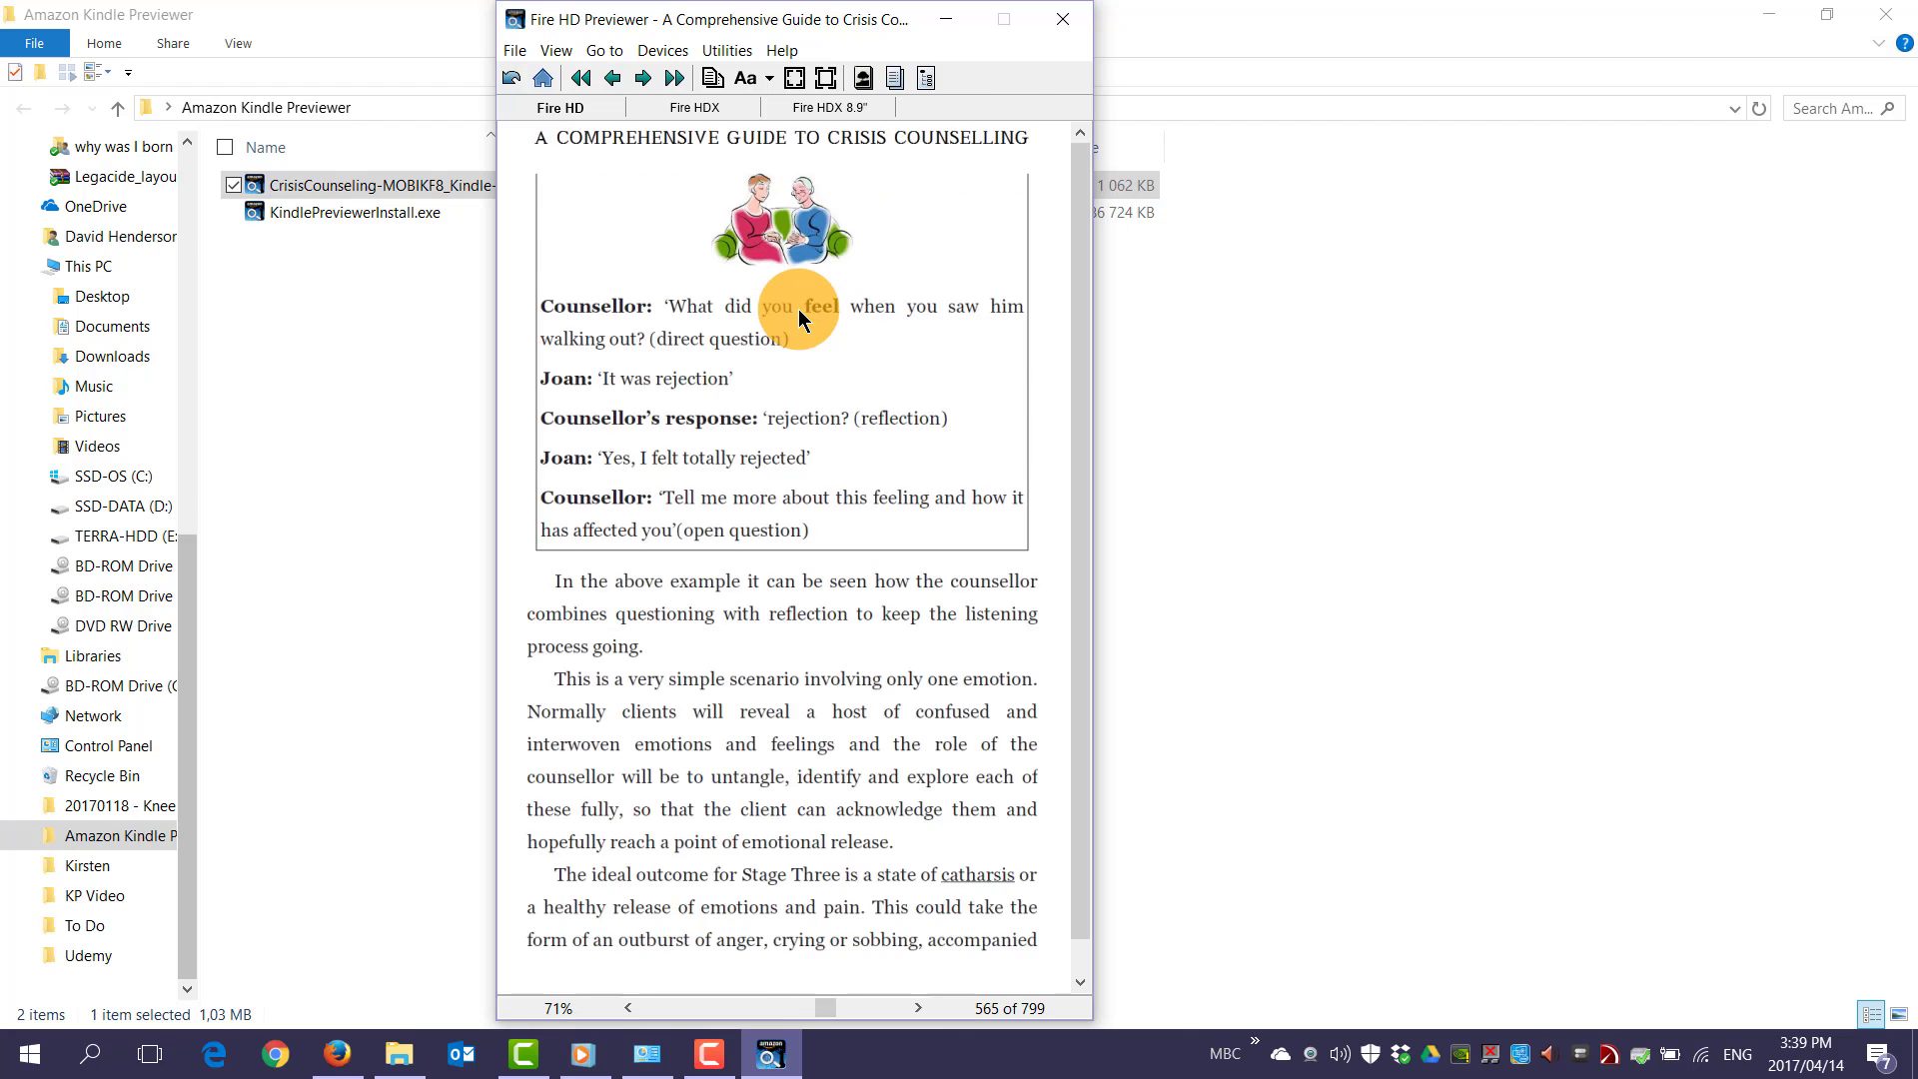
pyautogui.scroll(-20, 799, 317)
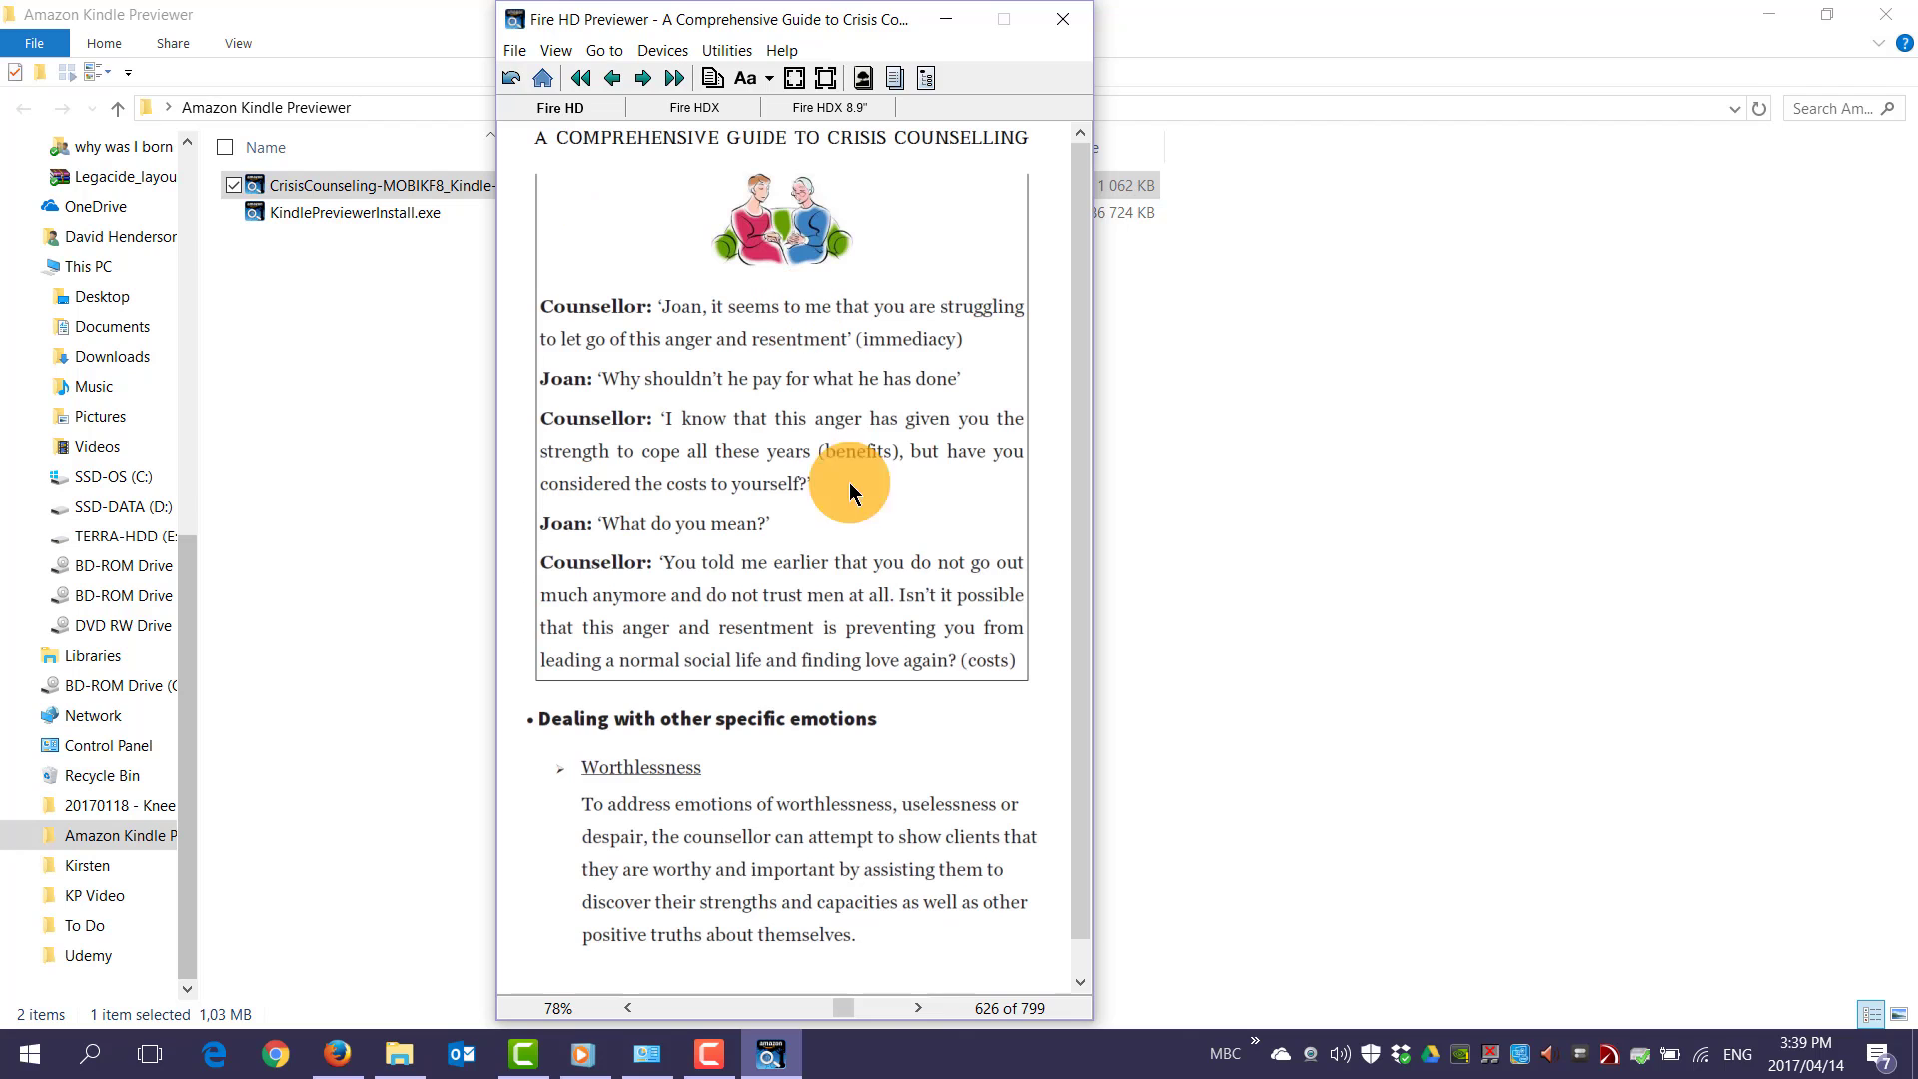
# Step: Drag the horizontal scrollbar to check the final pages, then scroll forward from the cover to page 79 of 799
pyautogui.moveTo(851, 1009); pyautogui.dragTo(626, 995)
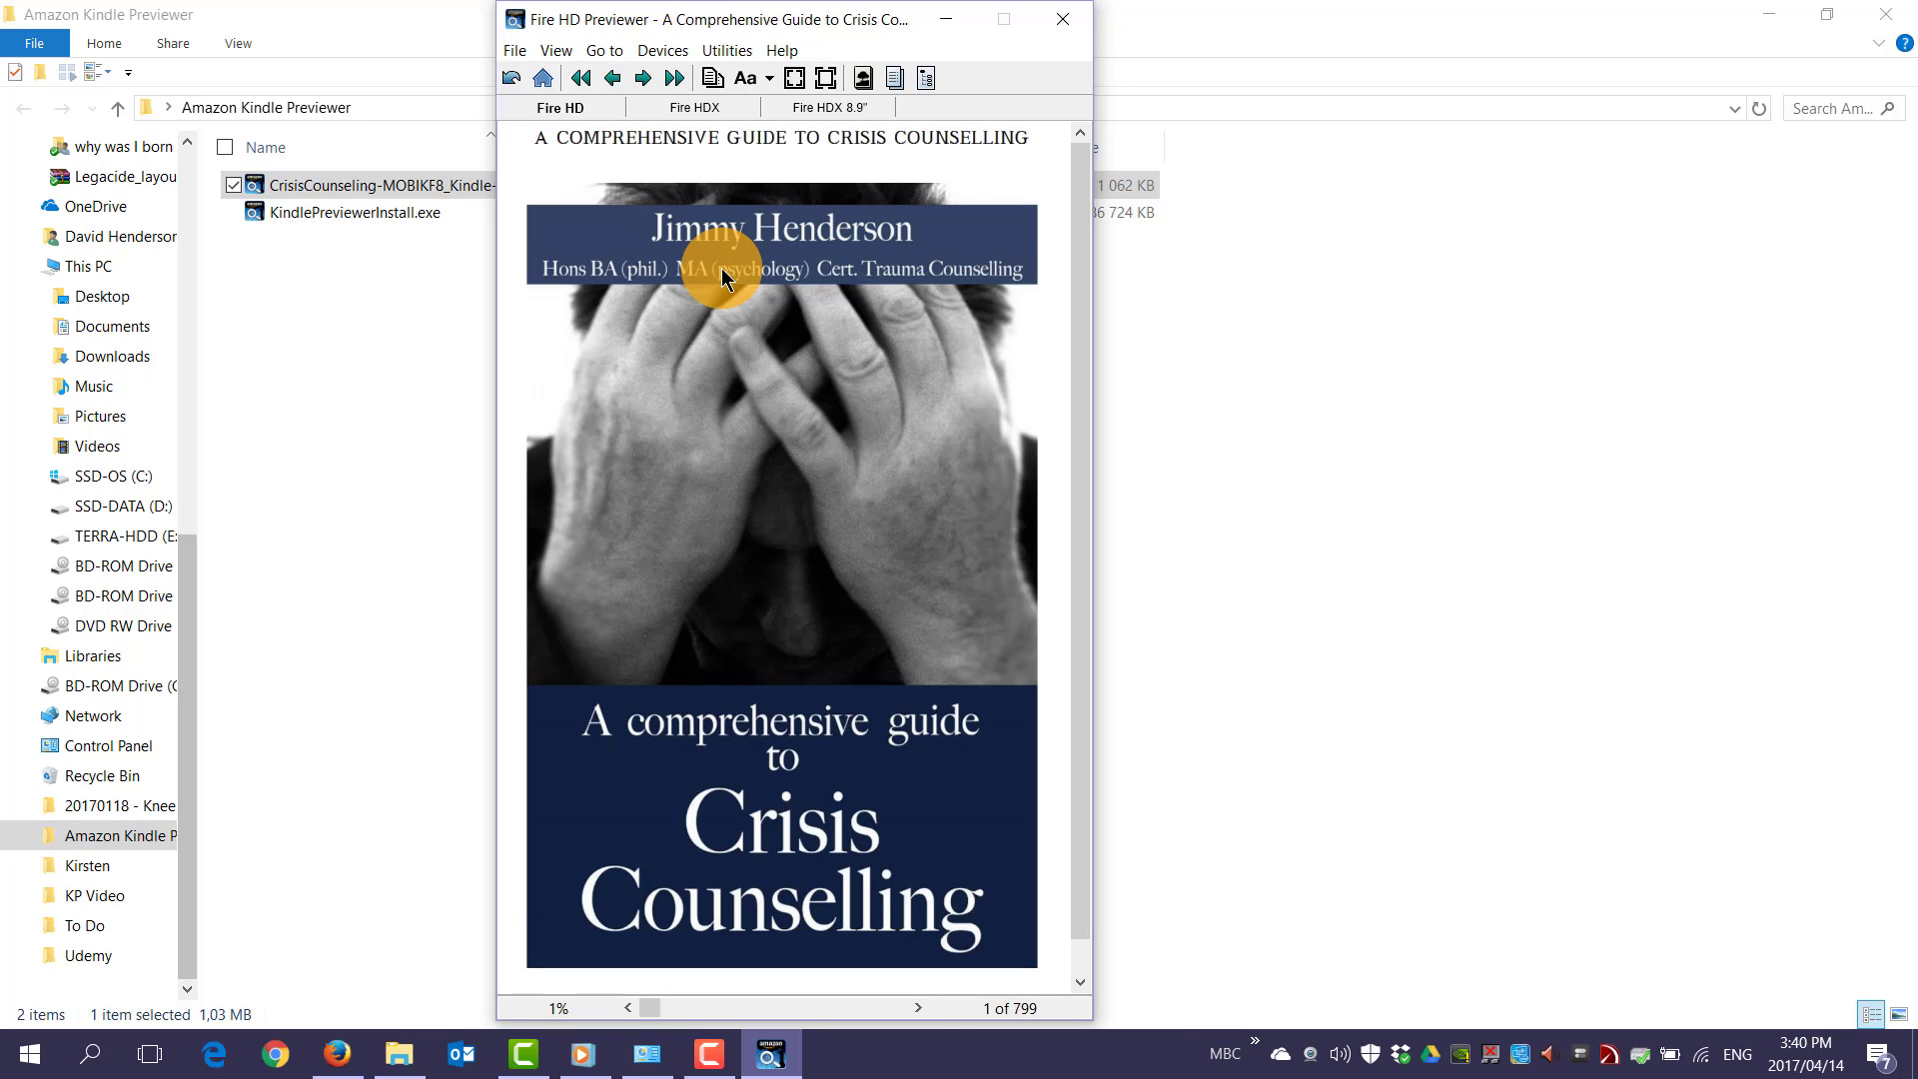
pyautogui.scroll(-20, 723, 277)
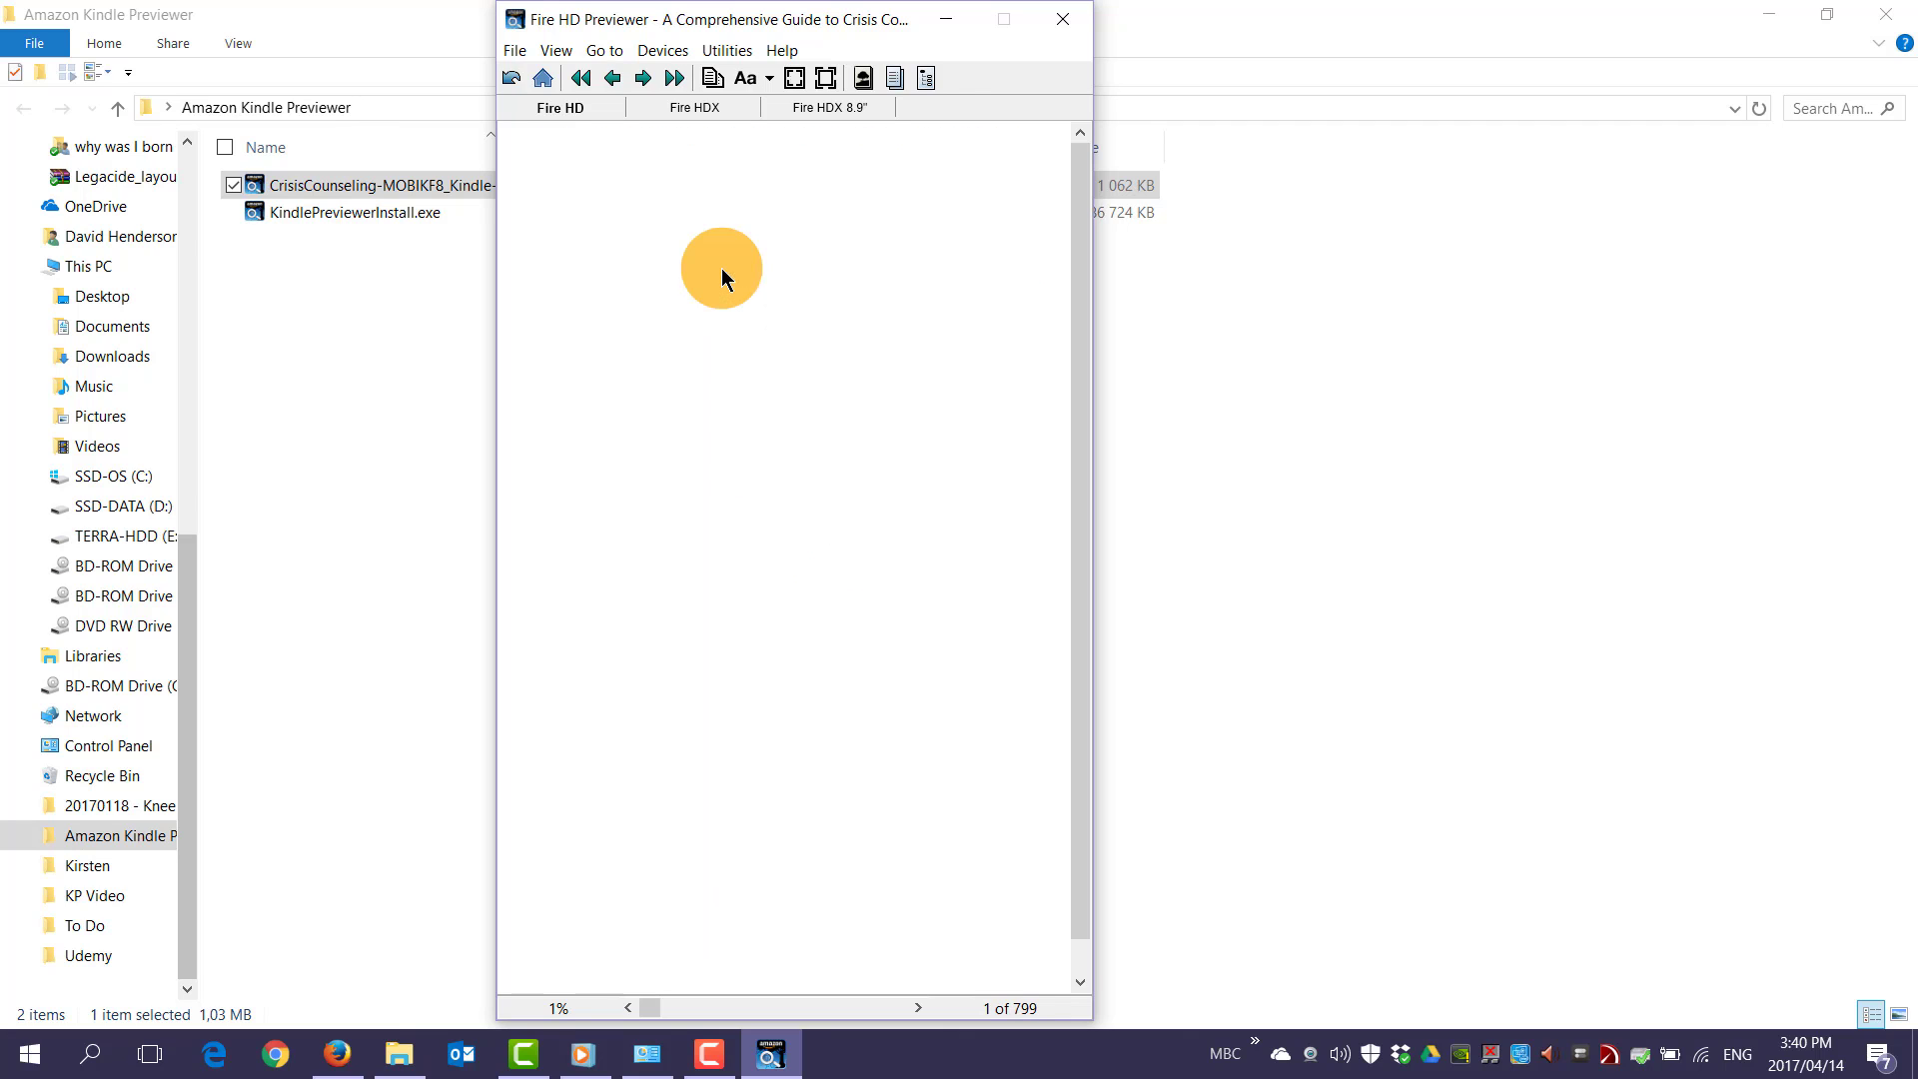
pyautogui.scroll(-10, 723, 278)
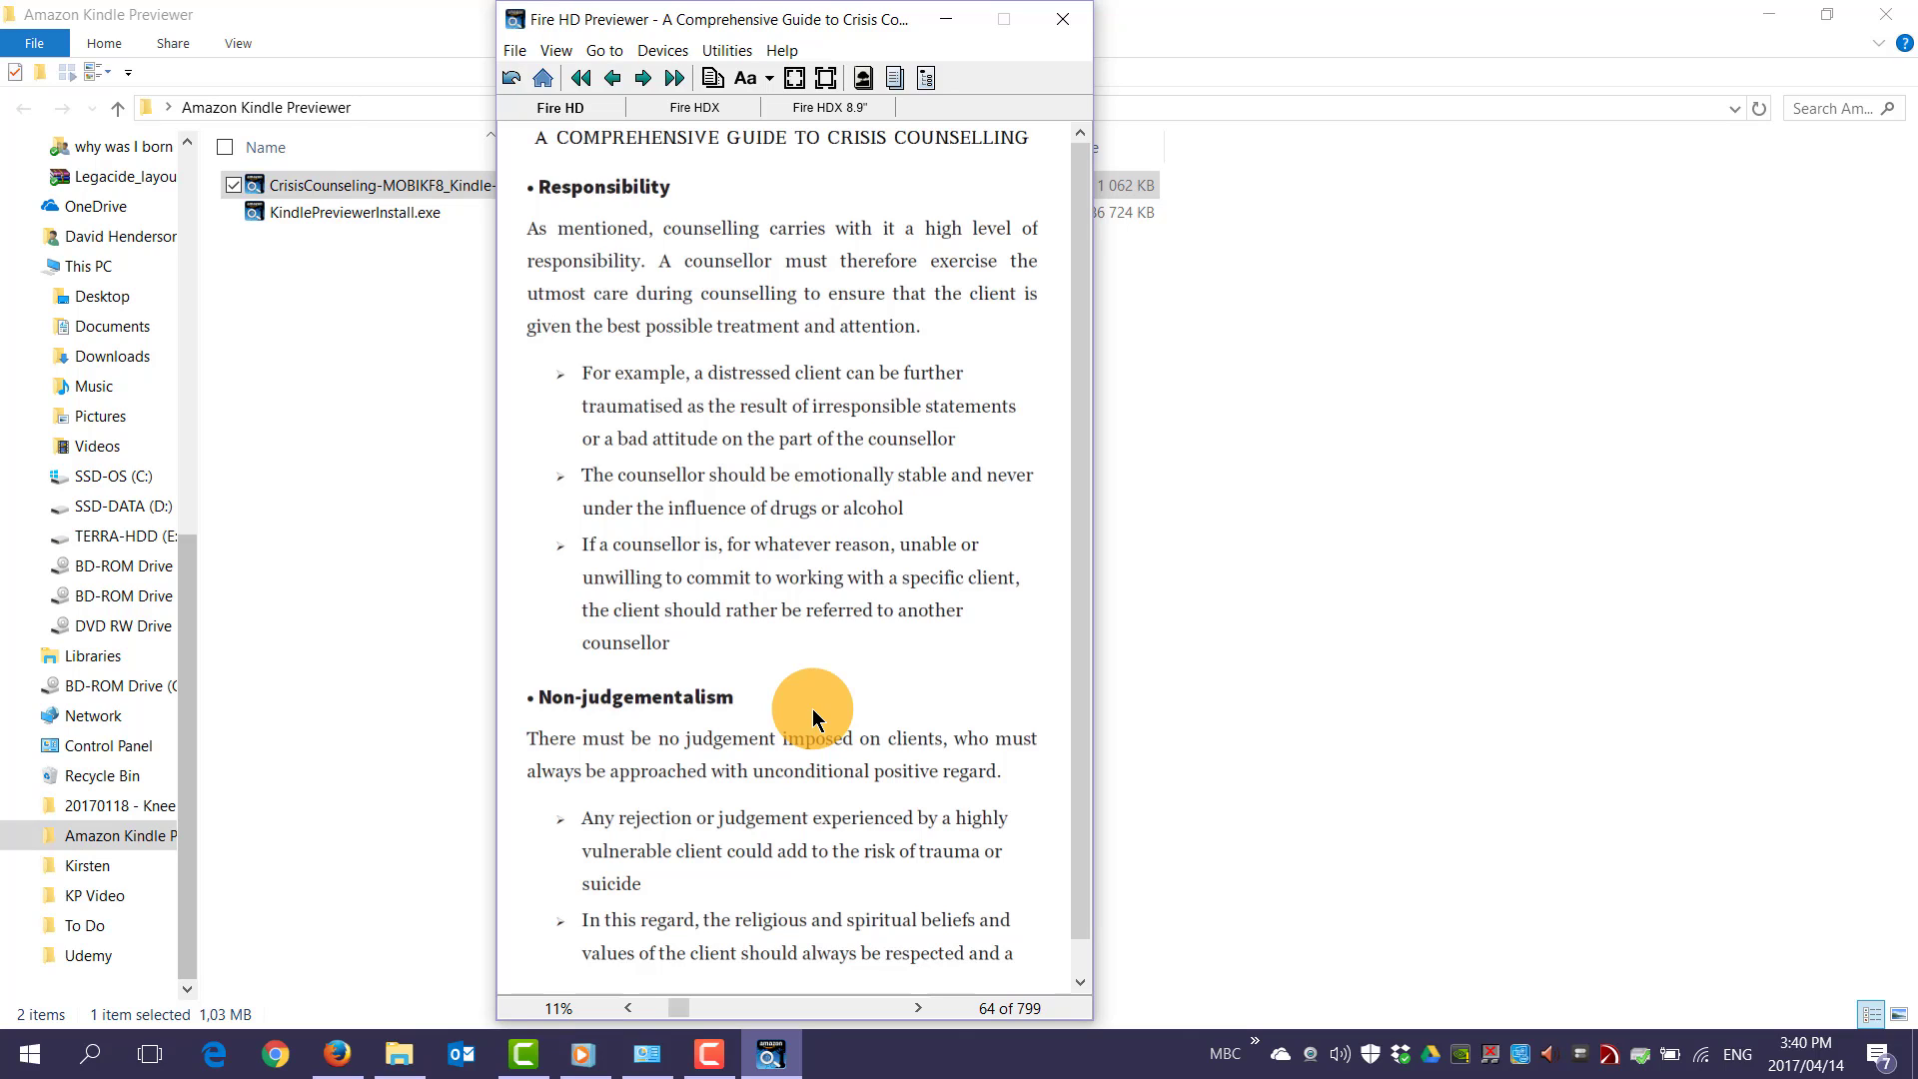
pyautogui.scroll(-3, 812, 709)
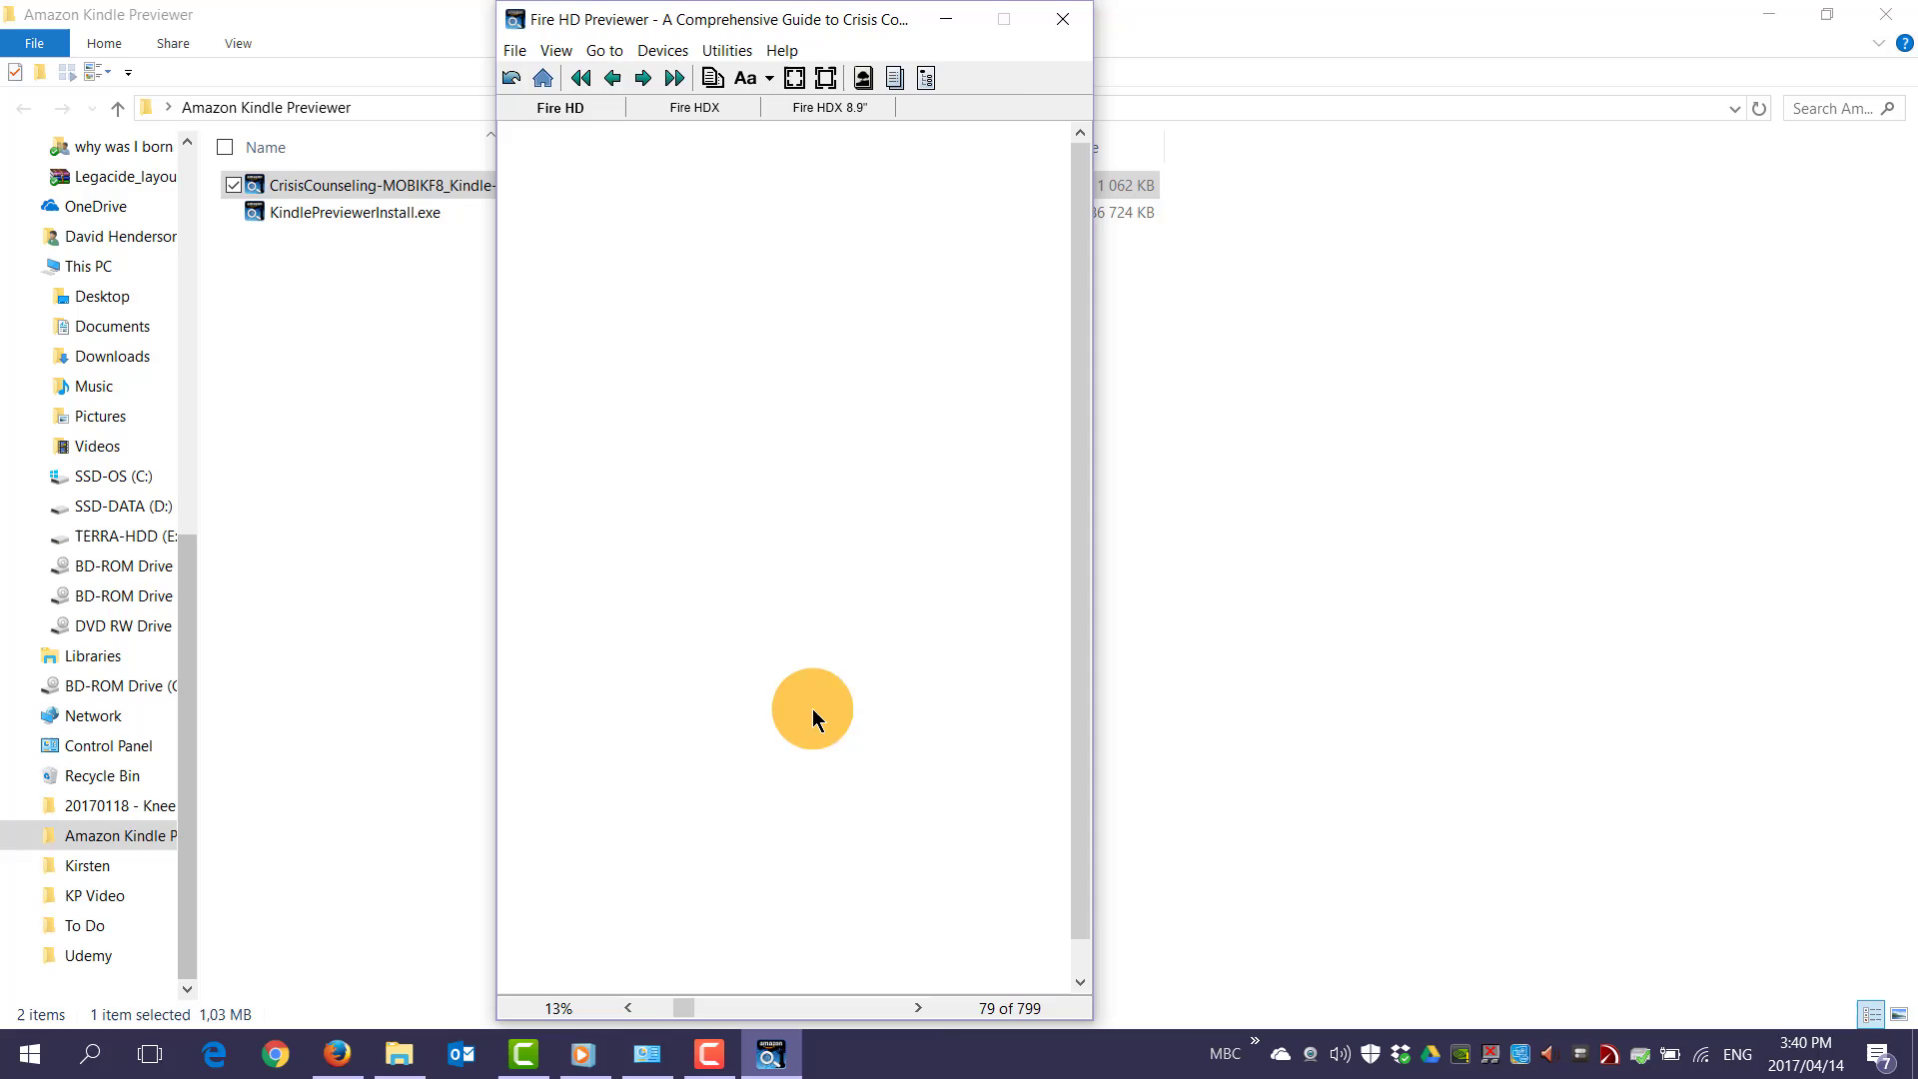